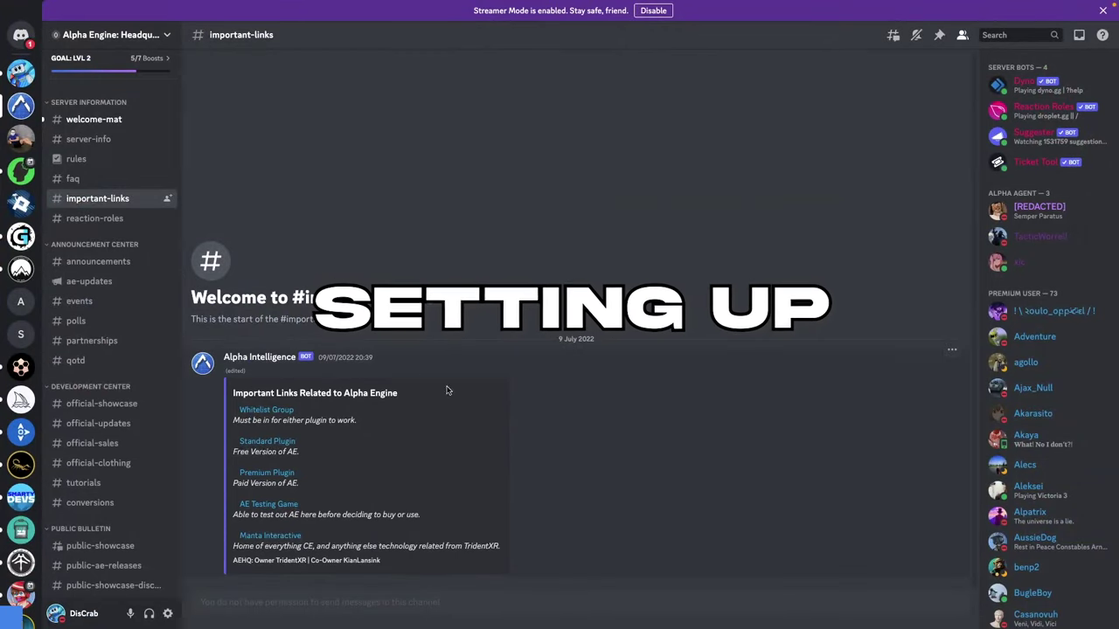
# Step: Open the Whitelist Group and Standard Plugin links from the important-links channel, confirming that the external site may be visited
pyautogui.scroll(-1, 117, 249)
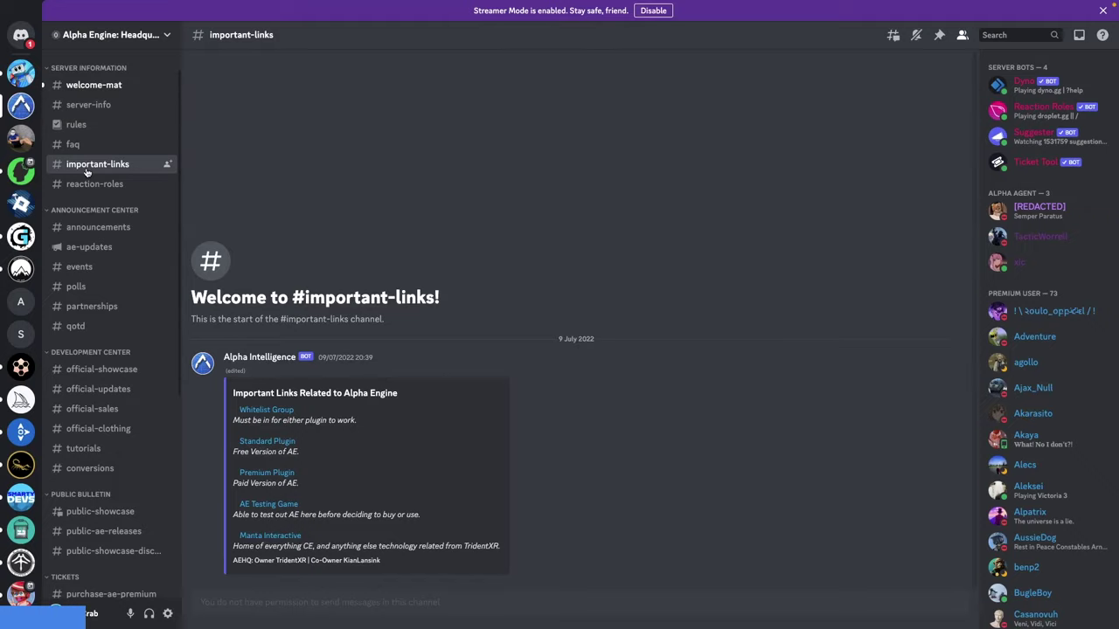
pyautogui.click(264, 411)
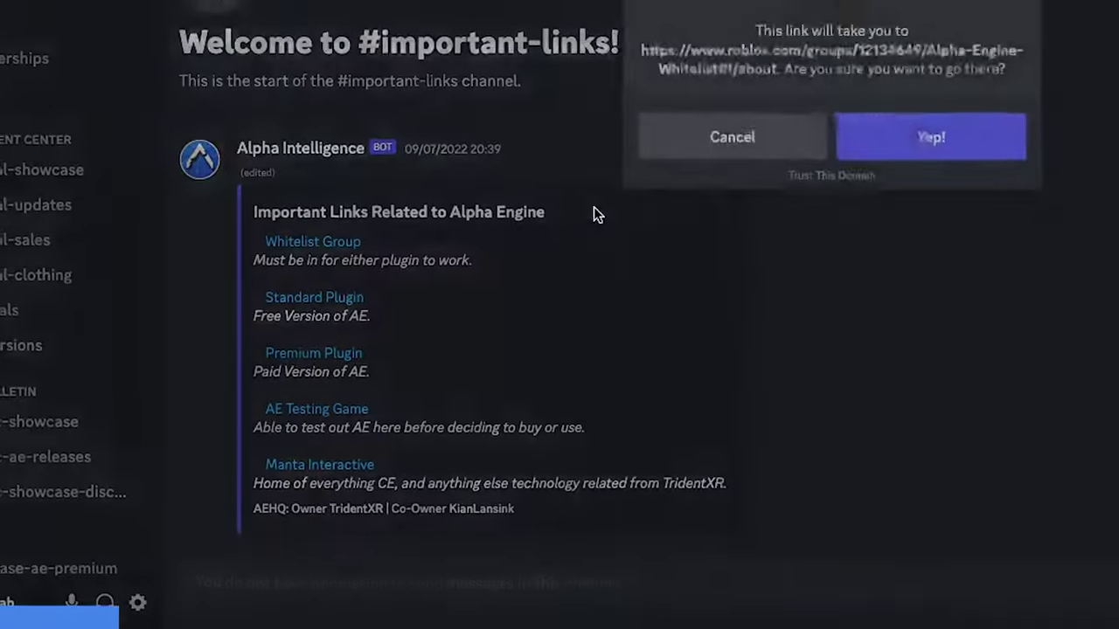
pyautogui.click(627, 355)
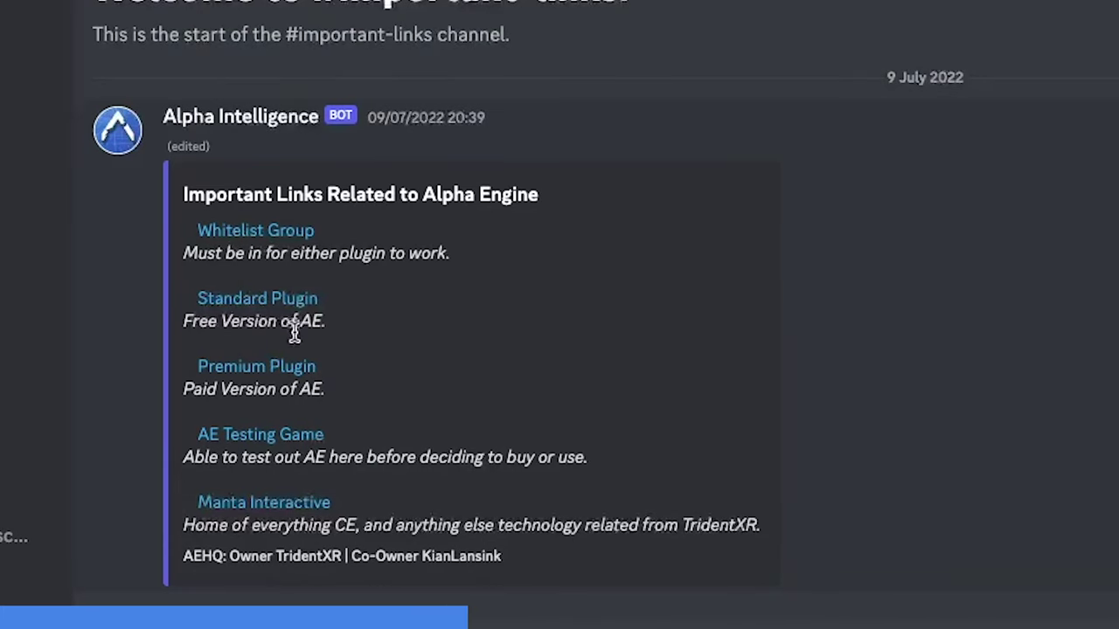
pyautogui.click(249, 299)
pyautogui.click(984, 132)
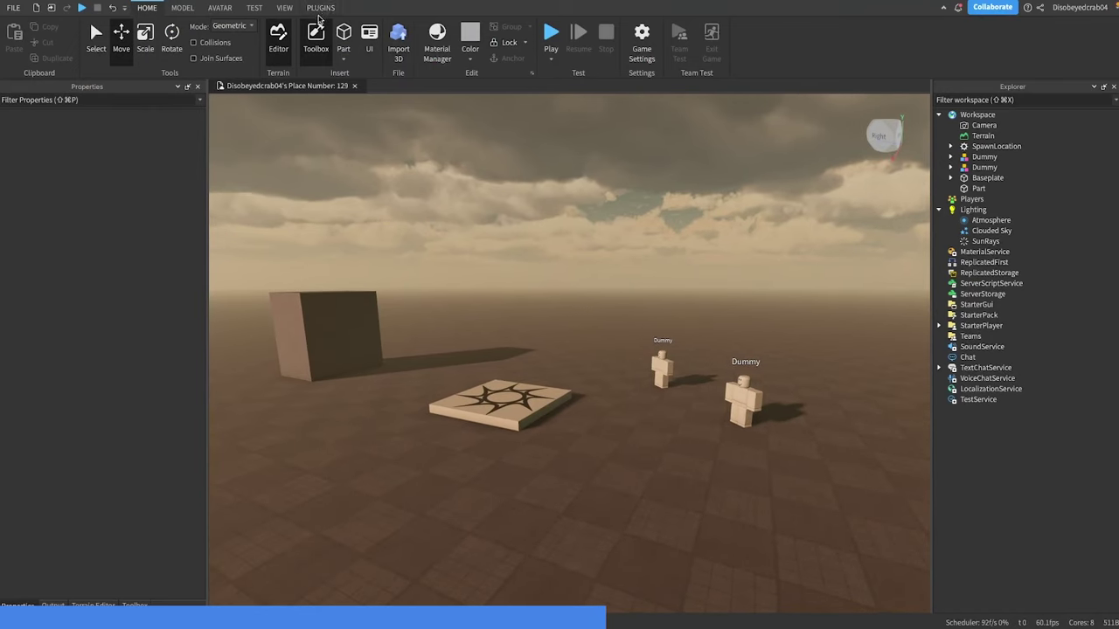
# Step: Switch to Roblox Studio and install Alpha Engine into the place using its plugin
pyautogui.click(320, 9)
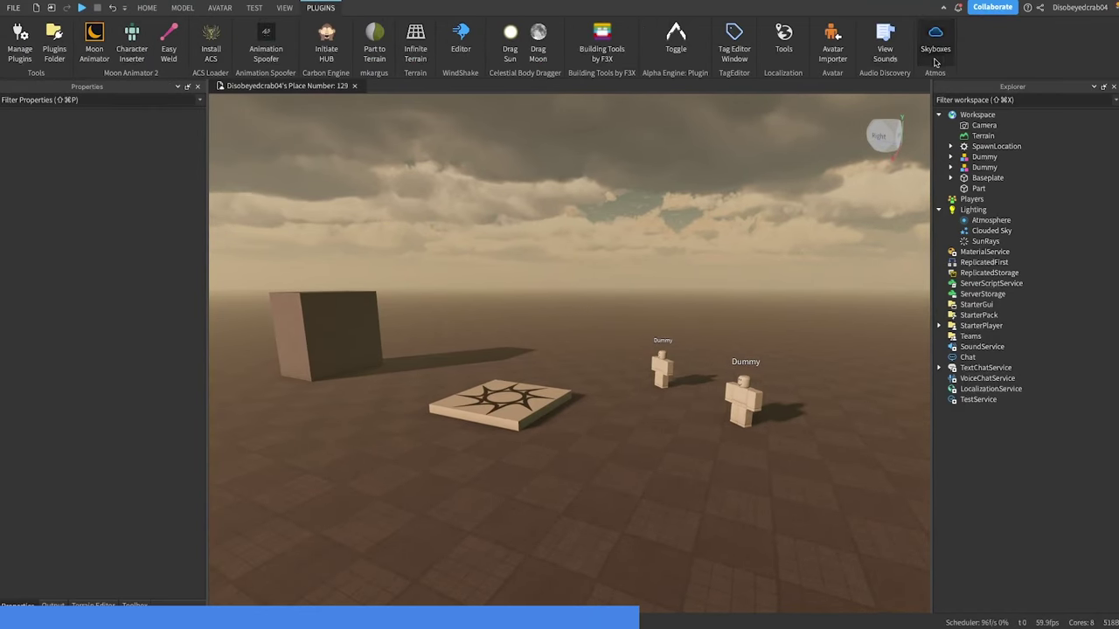
pyautogui.click(679, 50)
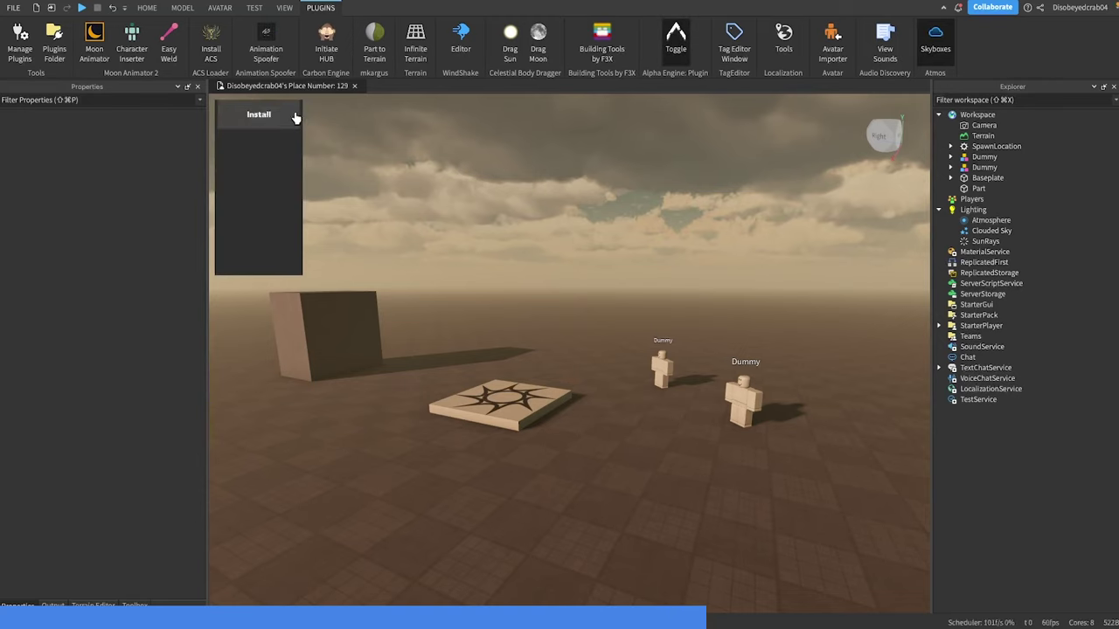
pyautogui.click(259, 114)
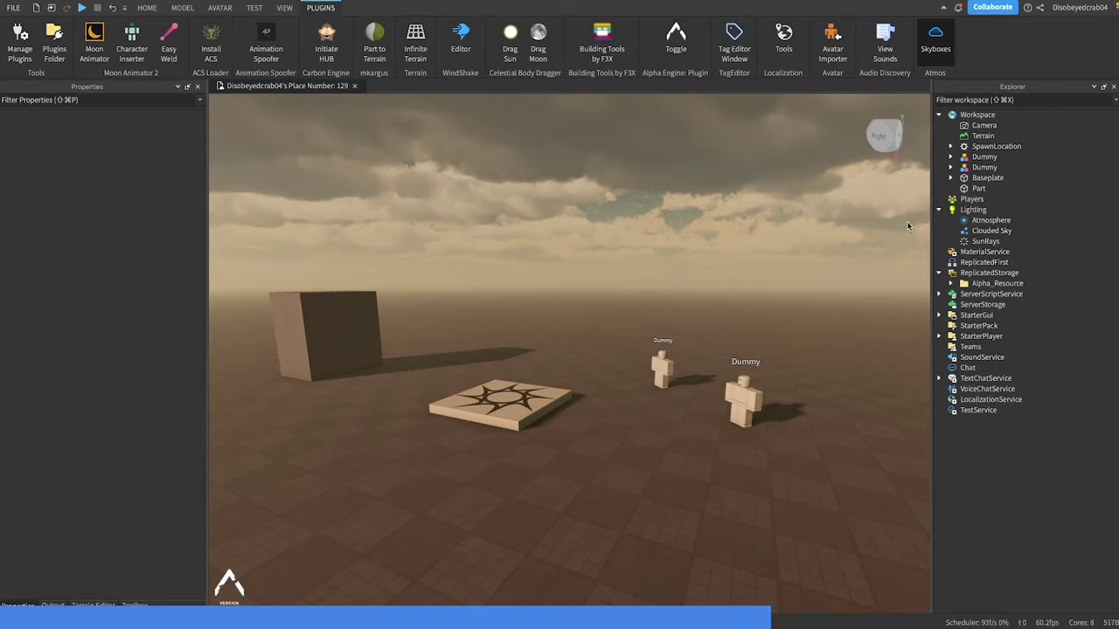
# Step: Examine the script folders under StarterPlayer and collapse the expanded ReplicatedStorage and StarterPlayer entries
pyautogui.click(939, 273)
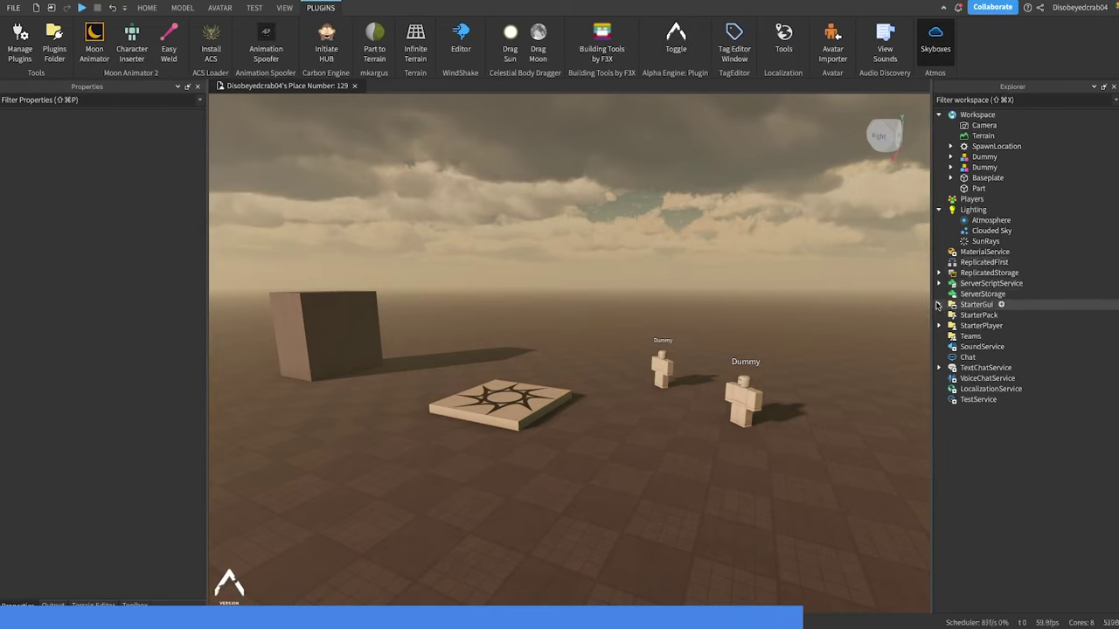
pyautogui.click(939, 326)
pyautogui.click(940, 327)
pyautogui.click(940, 327)
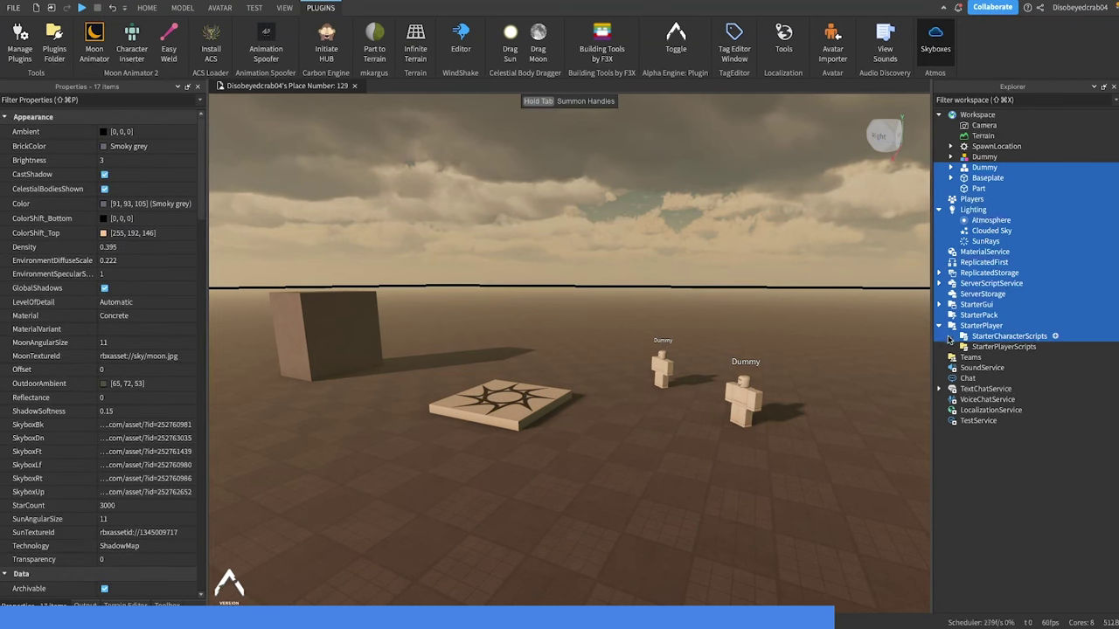
pyautogui.click(951, 337)
pyautogui.click(964, 348)
pyautogui.click(947, 327)
pyautogui.click(938, 326)
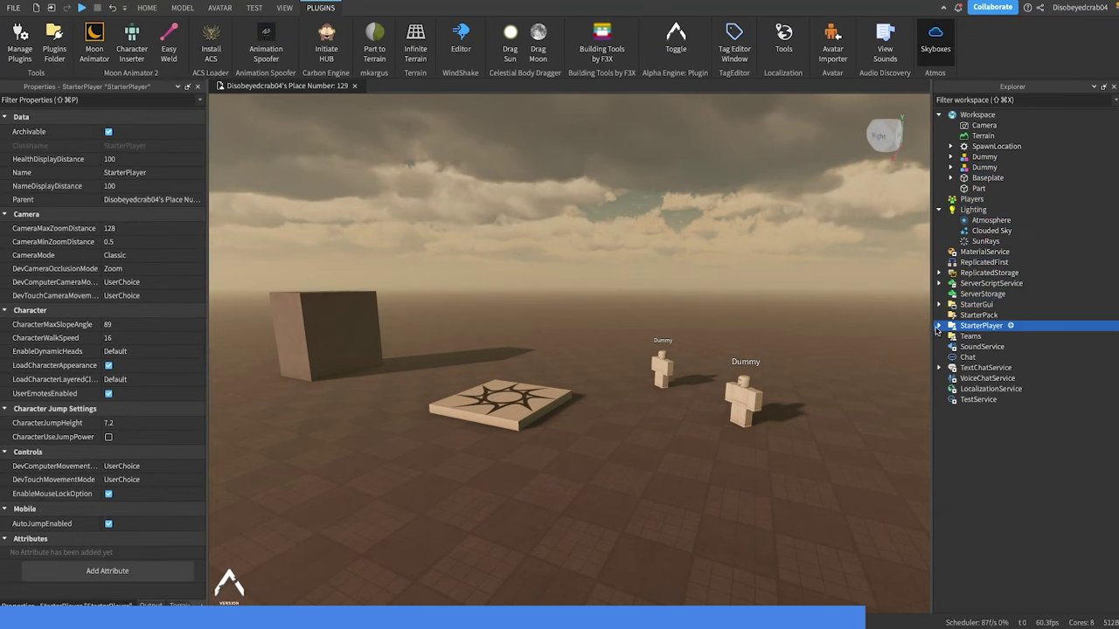
pyautogui.click(759, 257)
pyautogui.moveTo(759, 257); pyautogui.dragTo(733, 257, button='right')
pyautogui.moveTo(450, 371); pyautogui.dragTo(527, 345, button='right')
pyautogui.scroll(-2, 527, 344)
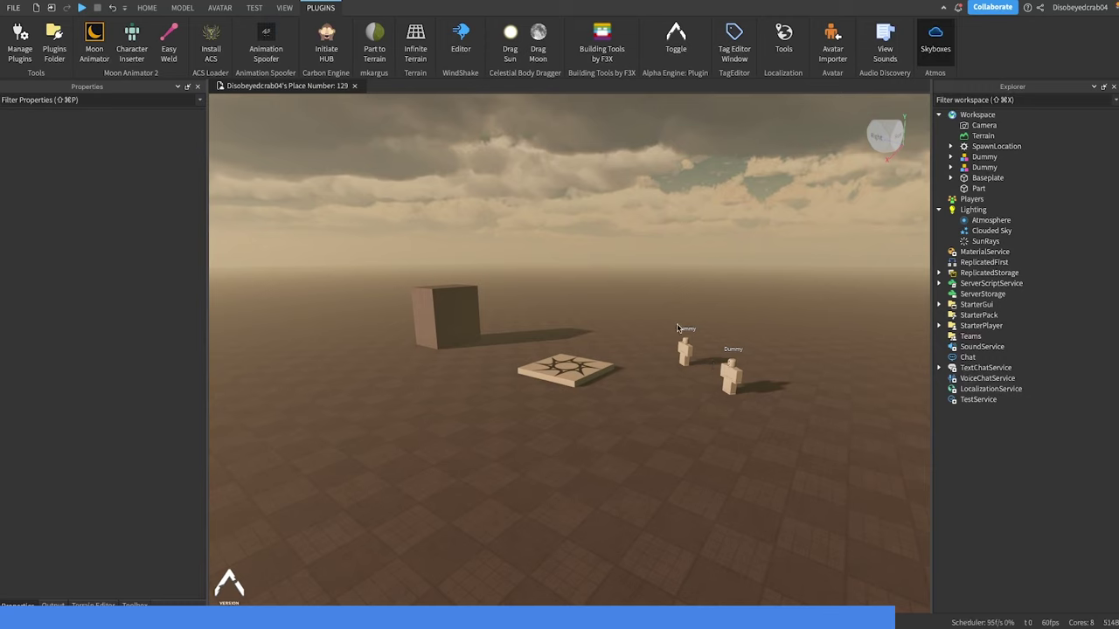
pyautogui.scroll(2, 681, 412)
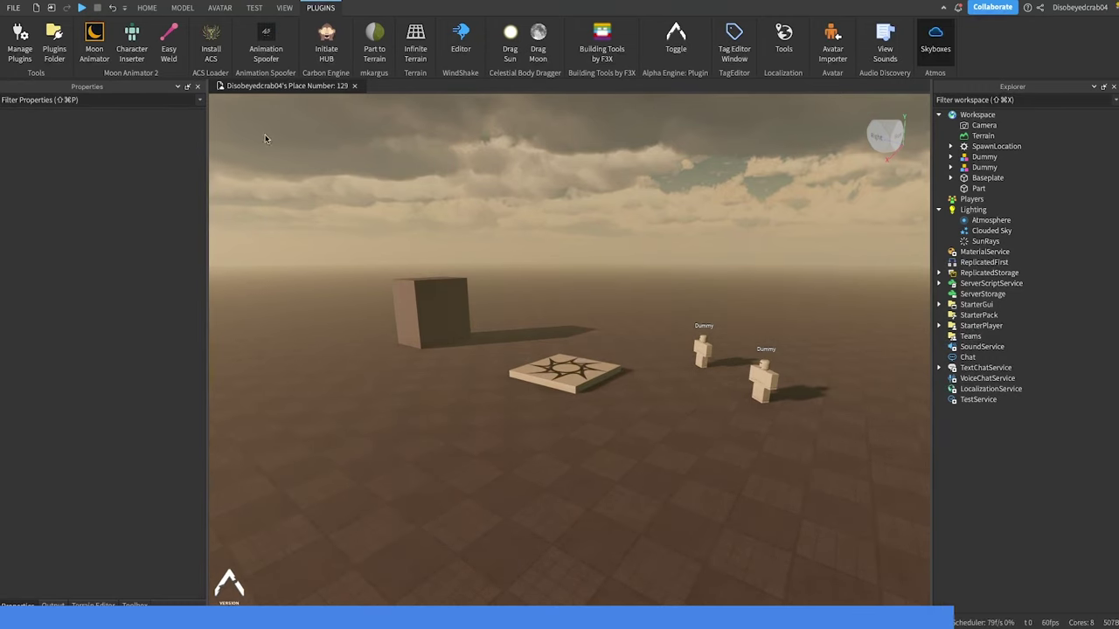
# Step: Allow HTTP requests in the game's security settings and save the change
pyautogui.click(147, 9)
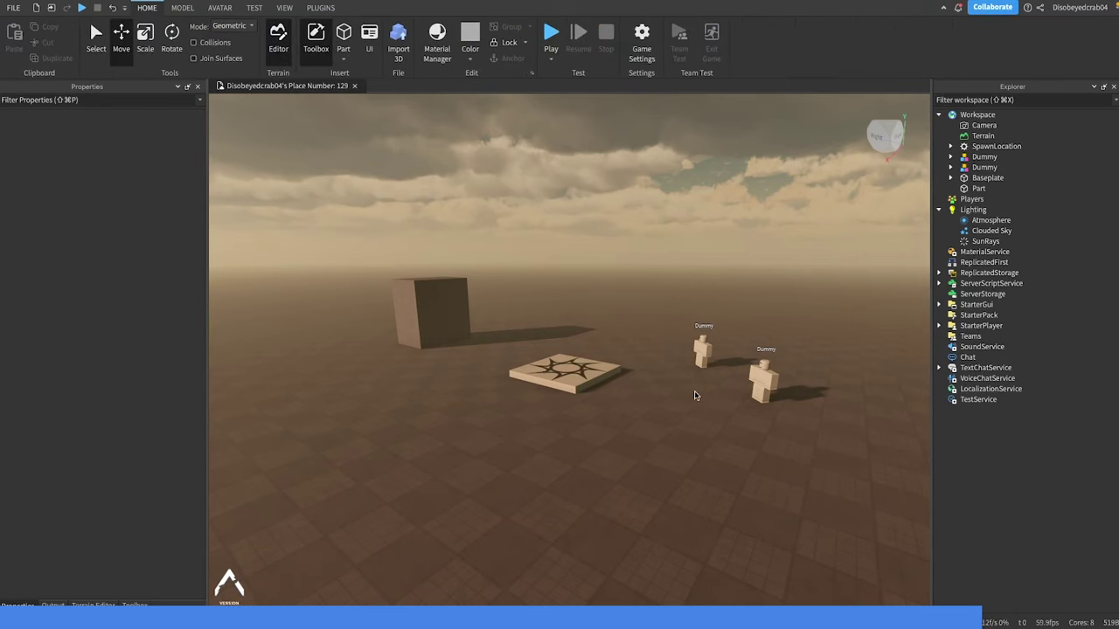
pyautogui.click(647, 55)
pyautogui.click(321, 228)
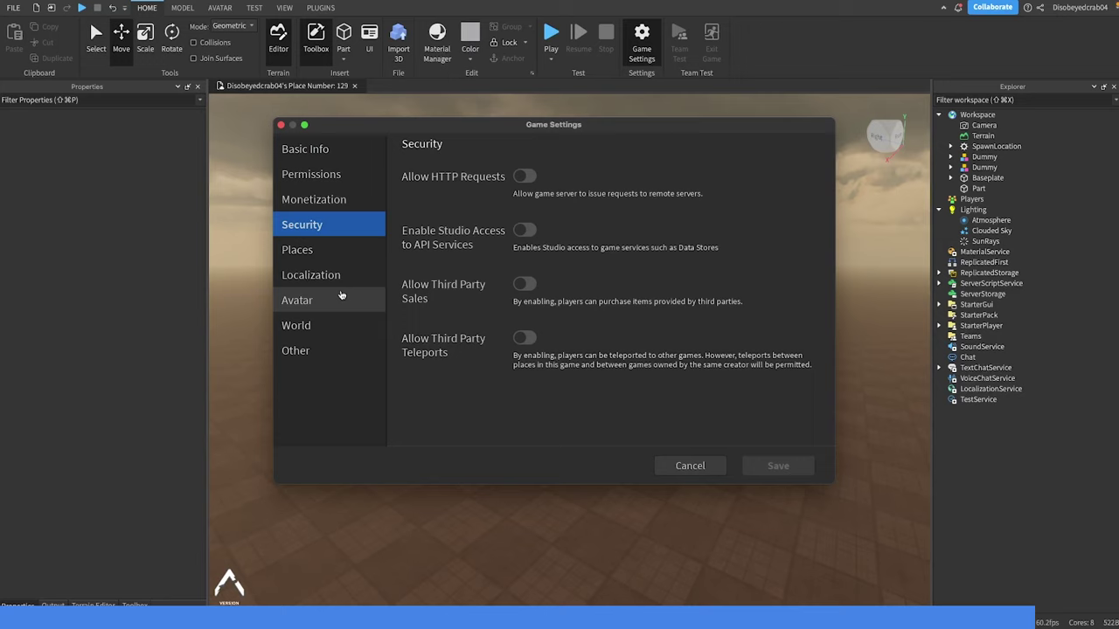
pyautogui.click(525, 177)
pyautogui.click(780, 466)
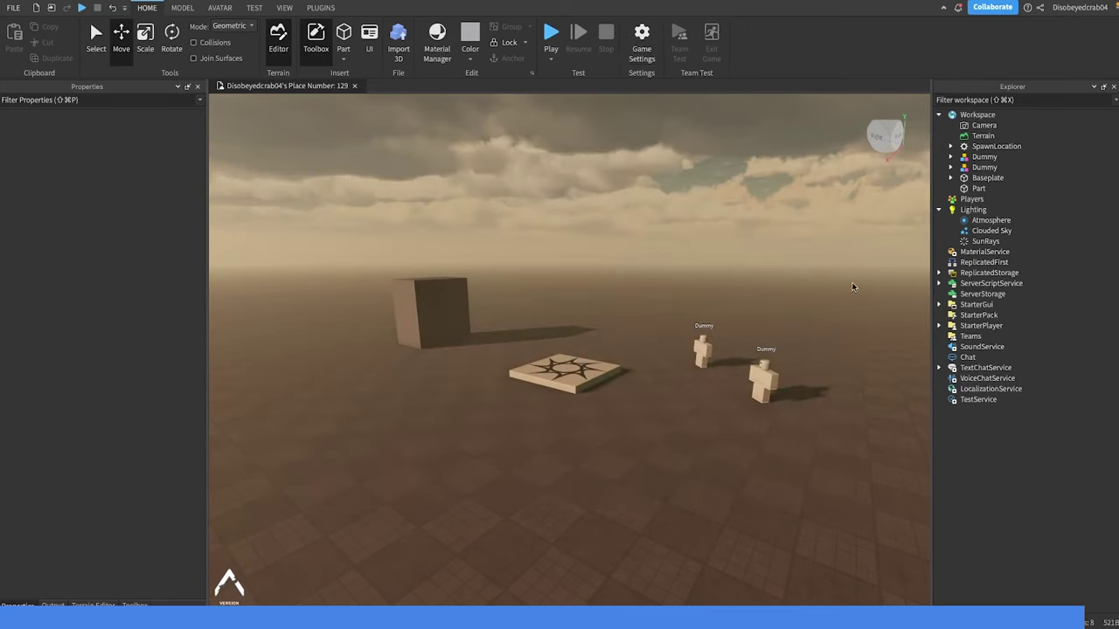
# Step: Move the M4A1 module script from the Config folder in Alpha_Resource's StarterPack folder into the ConfigMods folder
pyautogui.moveTo(799, 297); pyautogui.dragTo(837, 318, button='right')
pyautogui.press('w')
pyautogui.press('w')
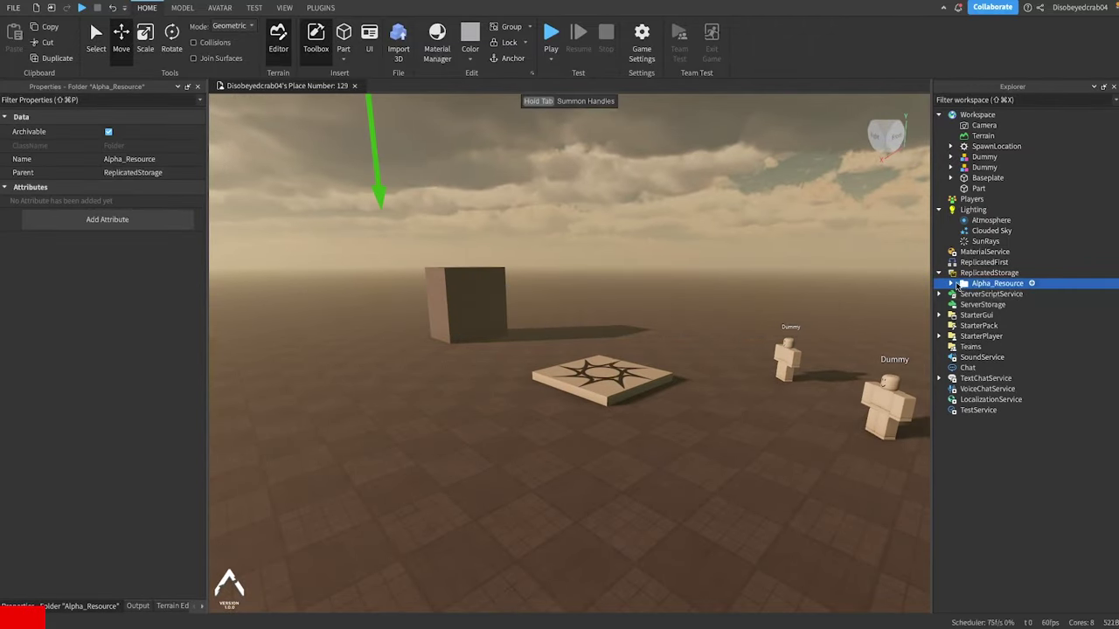
pyautogui.click(953, 285)
pyautogui.click(963, 442)
pyautogui.click(1002, 453)
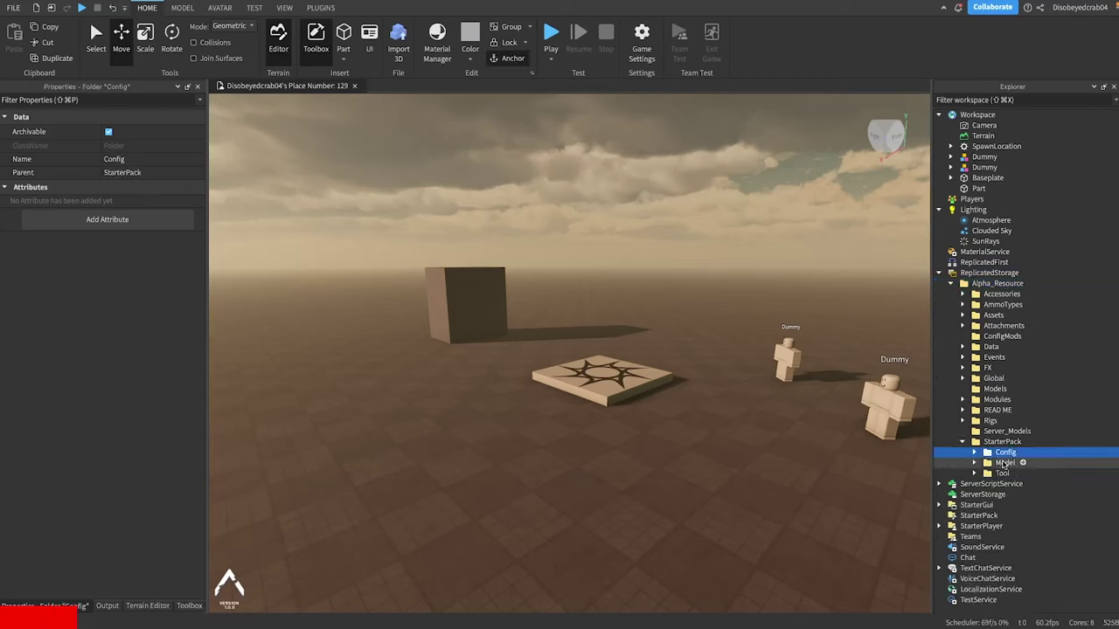
pyautogui.click(1003, 474)
pyautogui.click(1001, 463)
pyautogui.click(993, 453)
pyautogui.click(974, 452)
pyautogui.click(1014, 462)
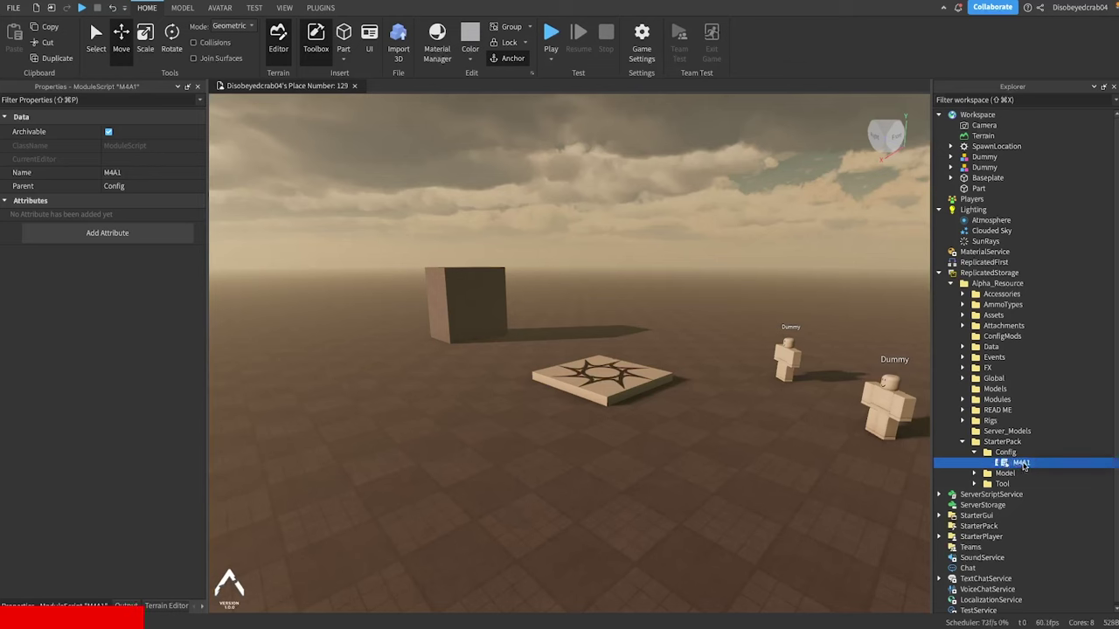
pyautogui.moveTo(1023, 466); pyautogui.dragTo(1002, 339)
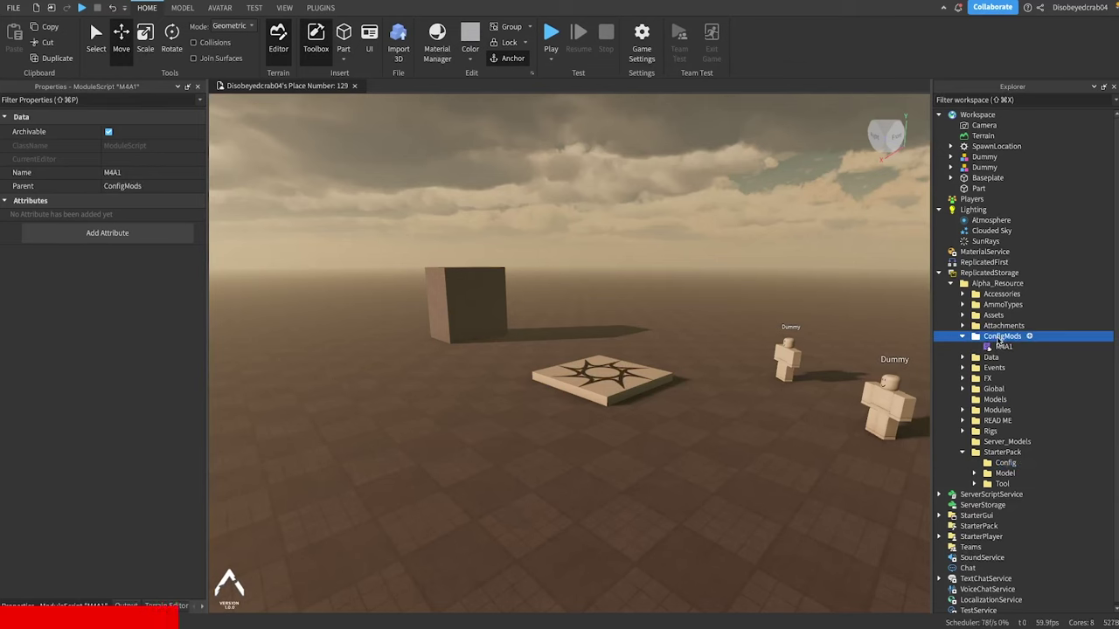
# Step: Move the M4A1 model into Alpha_Resource's Models folder and the M4A1 tool into the game's StarterPack service
pyautogui.click(1002, 338)
pyautogui.click(974, 473)
pyautogui.moveTo(1014, 484); pyautogui.dragTo(1023, 400)
pyautogui.click(975, 494)
pyautogui.click(1014, 505)
pyautogui.moveTo(1014, 505); pyautogui.dragTo(1023, 547)
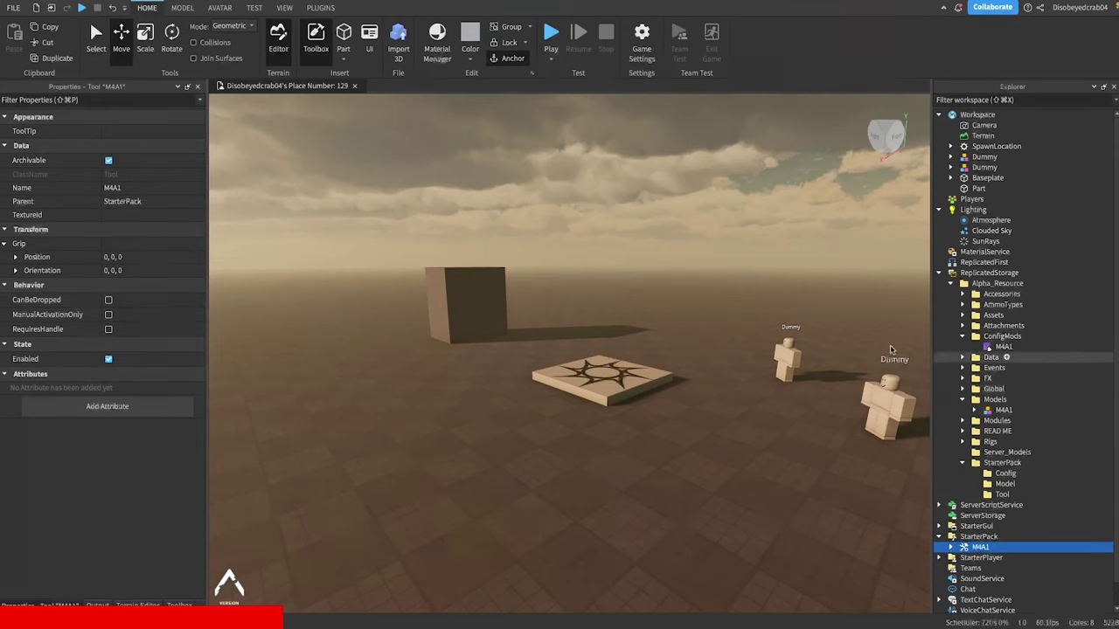
# Step: Start a playtest of the place and equip the M4A1
pyautogui.click(624, 115)
pyautogui.click(552, 33)
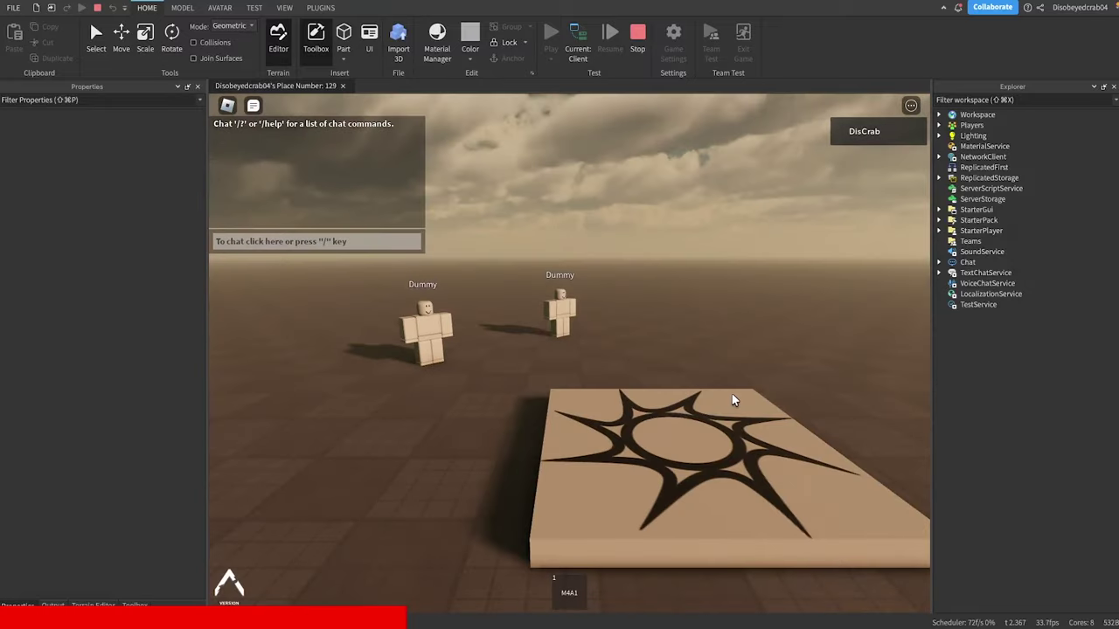
pyautogui.moveTo(730, 394); pyautogui.dragTo(728, 393, button='right')
pyautogui.press('1')
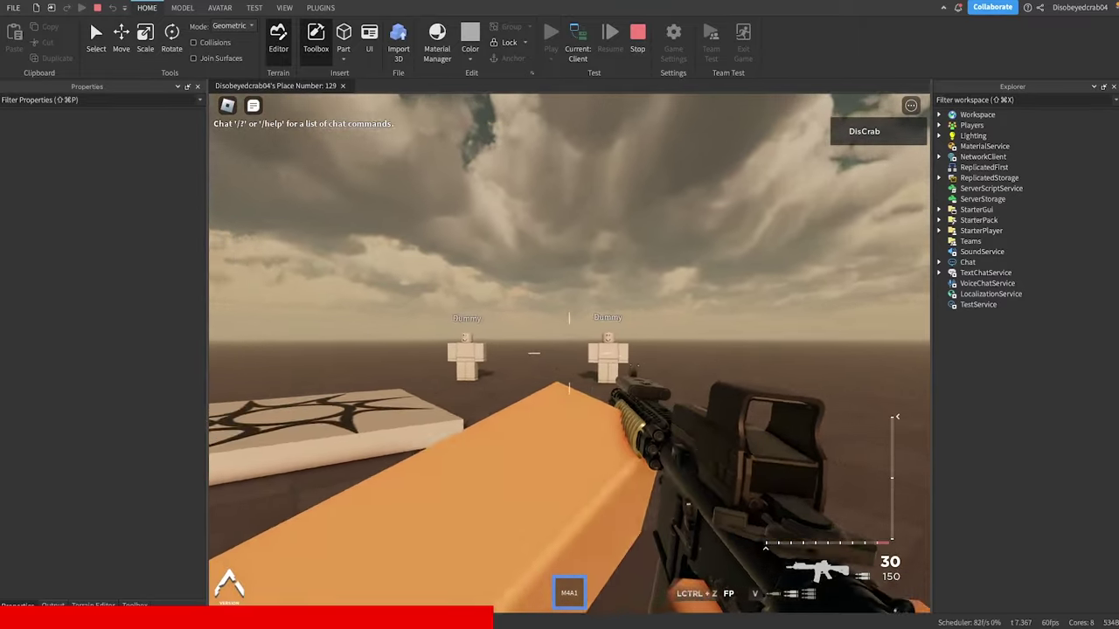
# Step: Test the M4A1 in first person by aiming, firing at the dummies and reloading
pyautogui.rightClick(569, 354)
pyautogui.moveTo(569, 352); pyautogui.dragTo(569, 352)
pyautogui.rightClick(570, 353)
pyautogui.press('r')
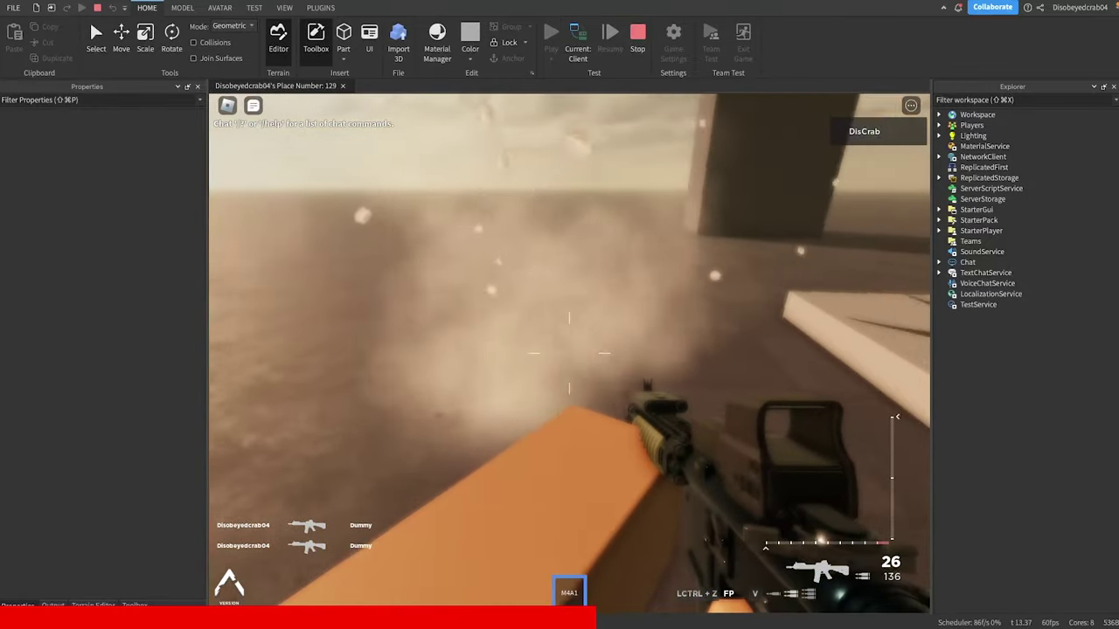
pyautogui.press('r')
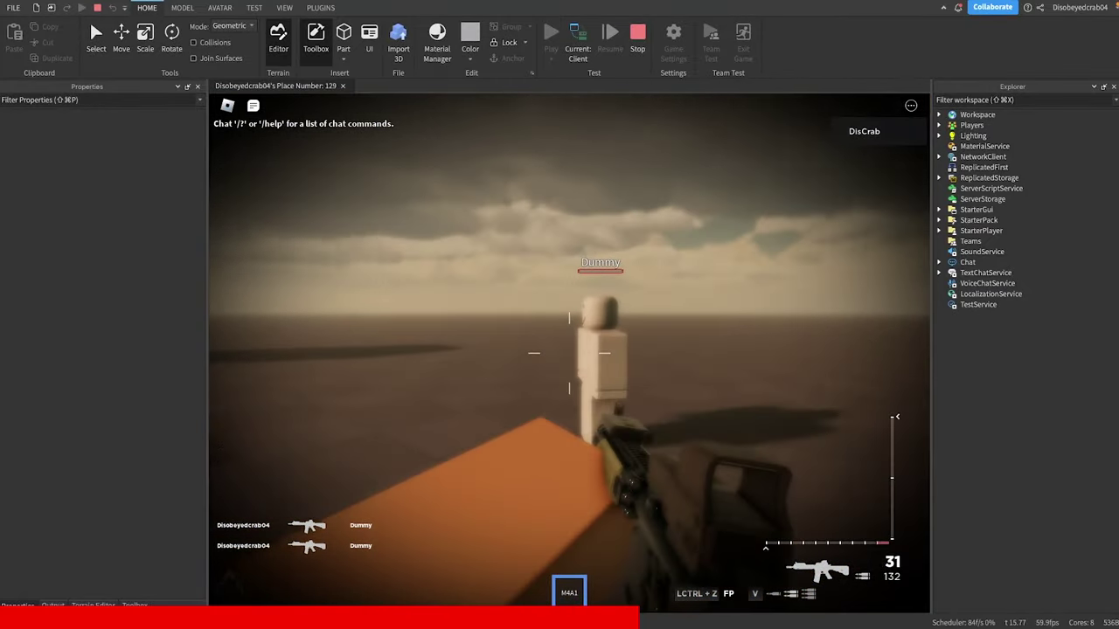
pyautogui.rightClick(569, 353)
pyautogui.moveTo(569, 352); pyautogui.dragTo(569, 352)
pyautogui.rightClick(569, 352)
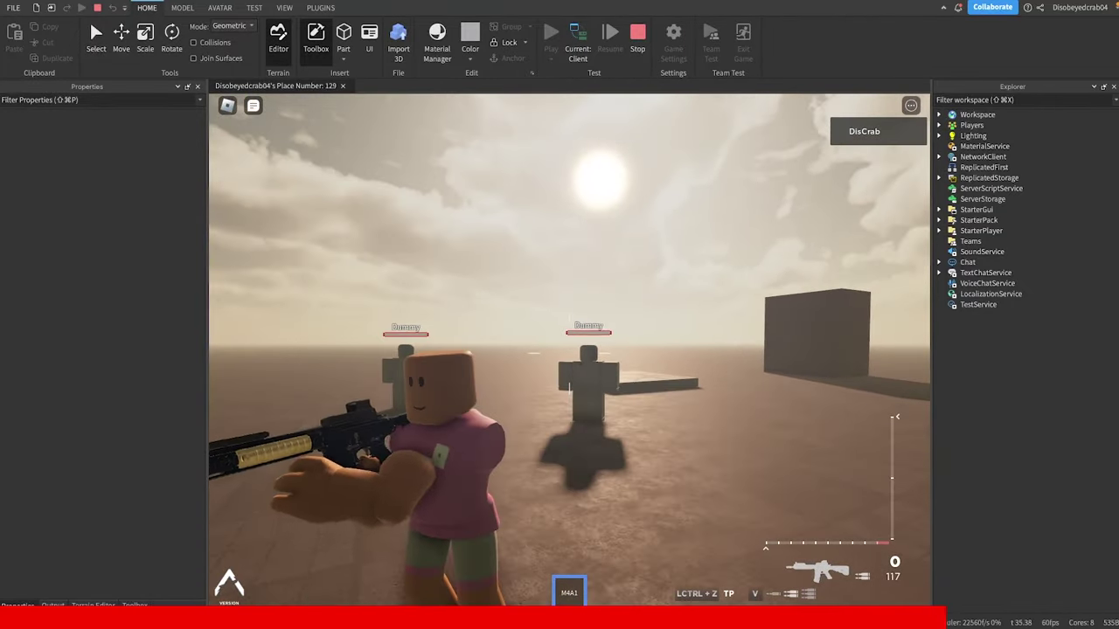
# Step: Test moving, firing and reloading the M4A1 in third person, shooting at the dummies and the block
pyautogui.press('r')
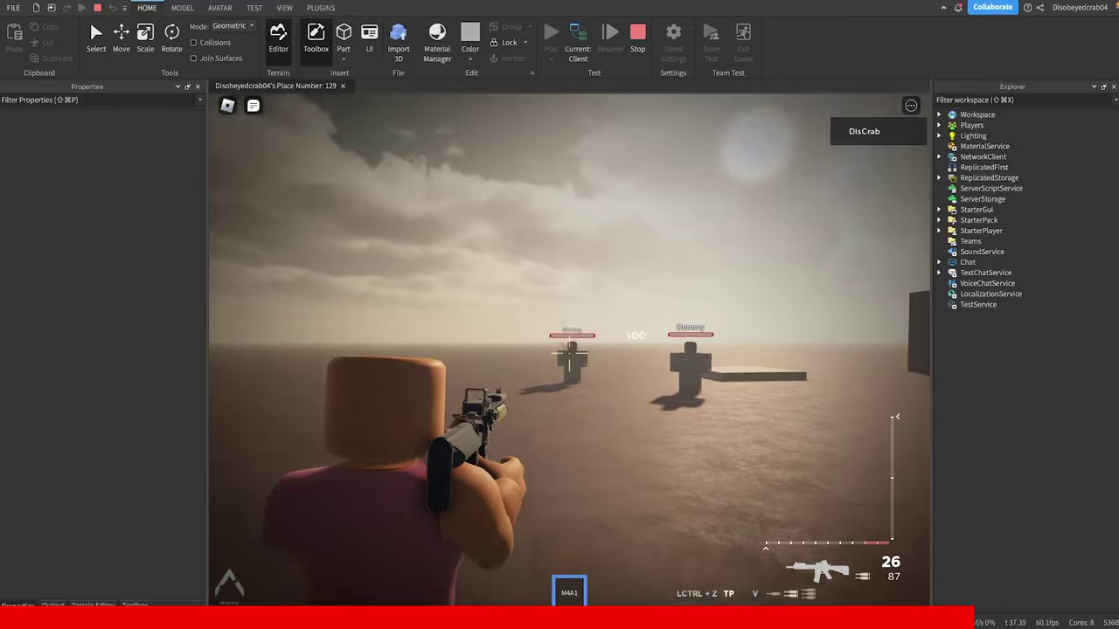
pyautogui.click(570, 354)
pyautogui.press('a')
pyautogui.press('s')
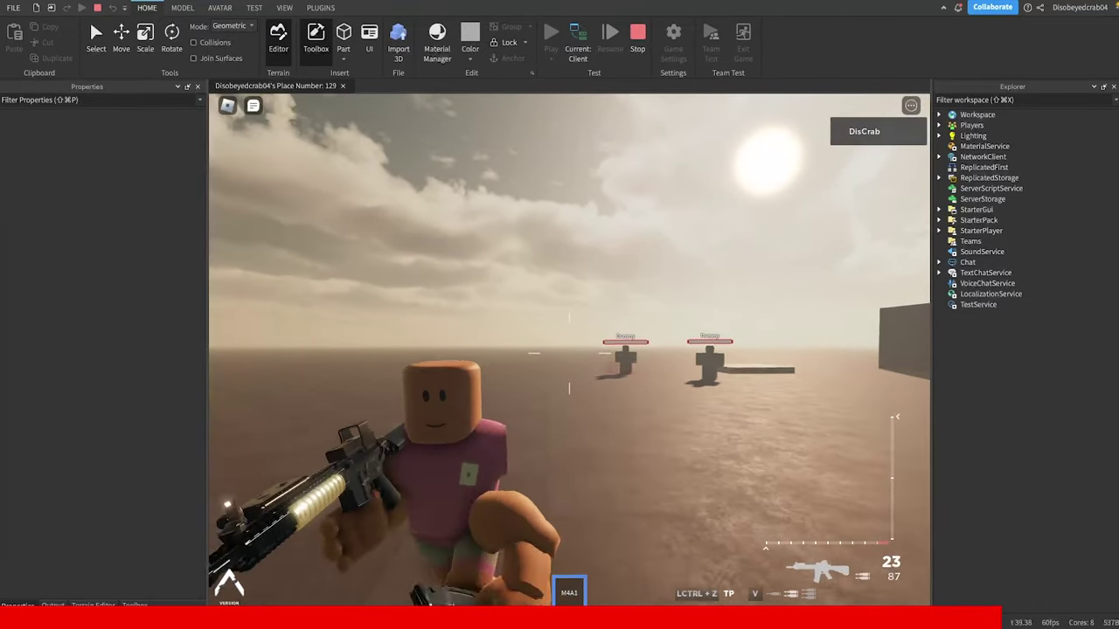
pyautogui.press('d')
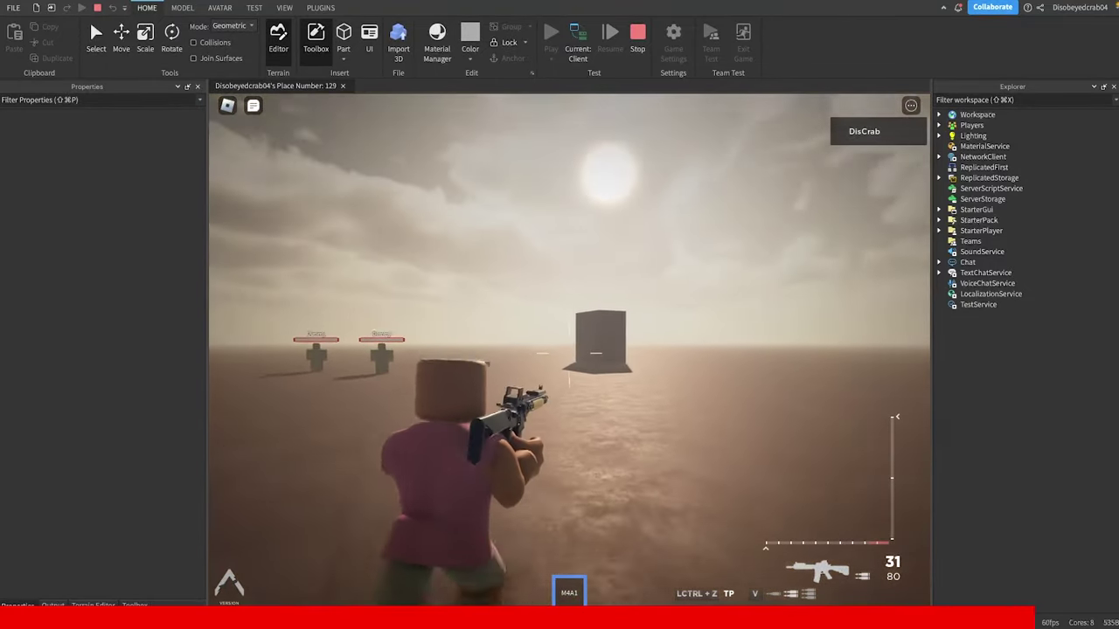
pyautogui.click(569, 354)
pyautogui.click(569, 355)
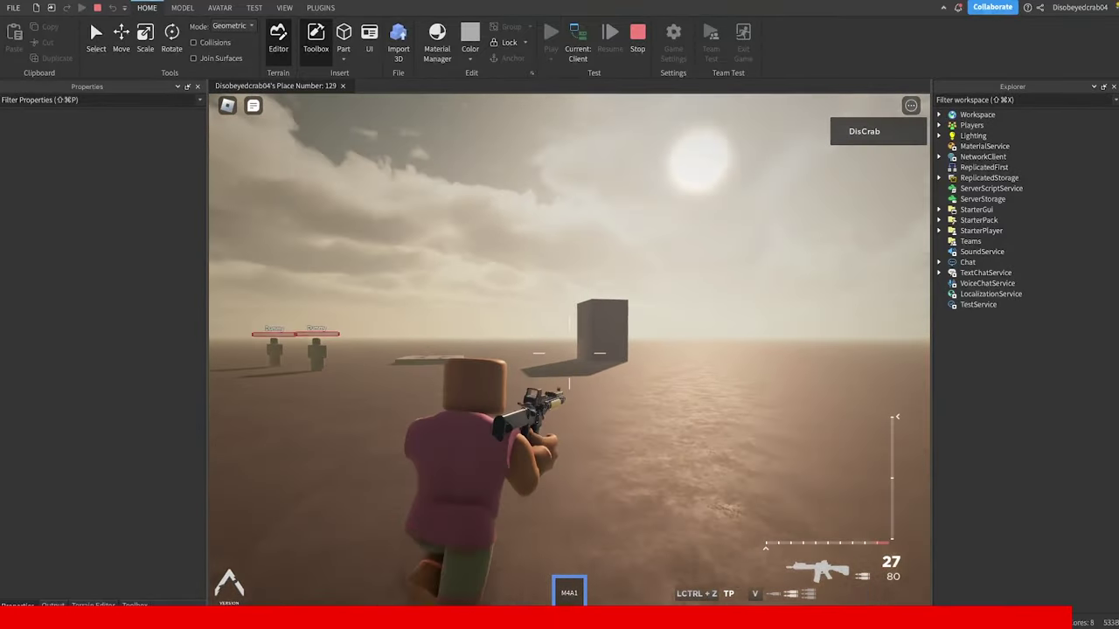
pyautogui.click(569, 354)
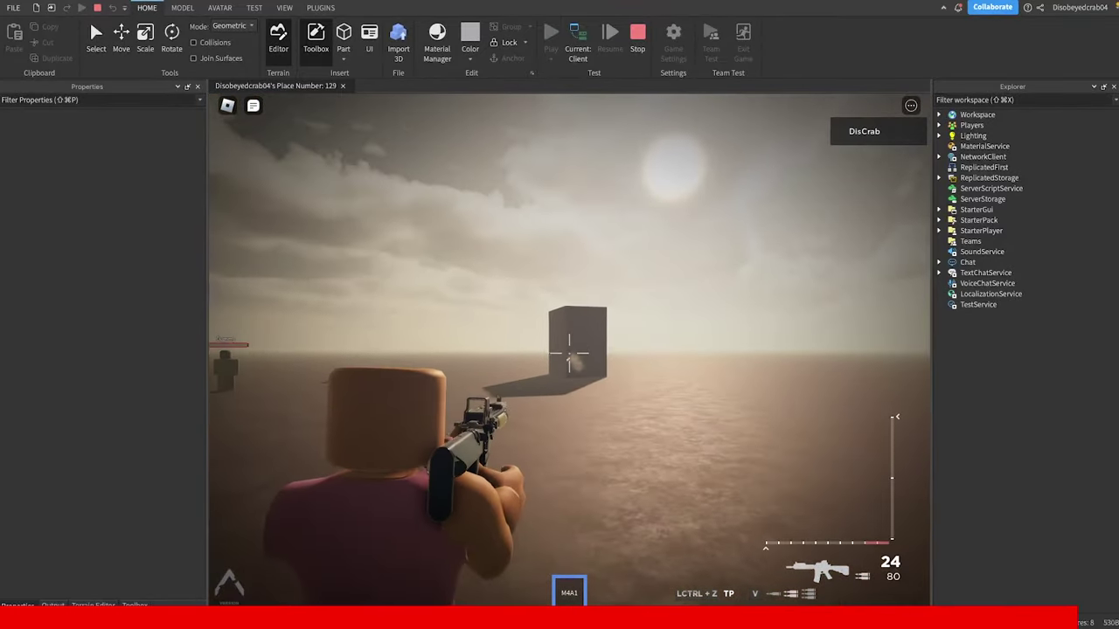
pyautogui.click(569, 354)
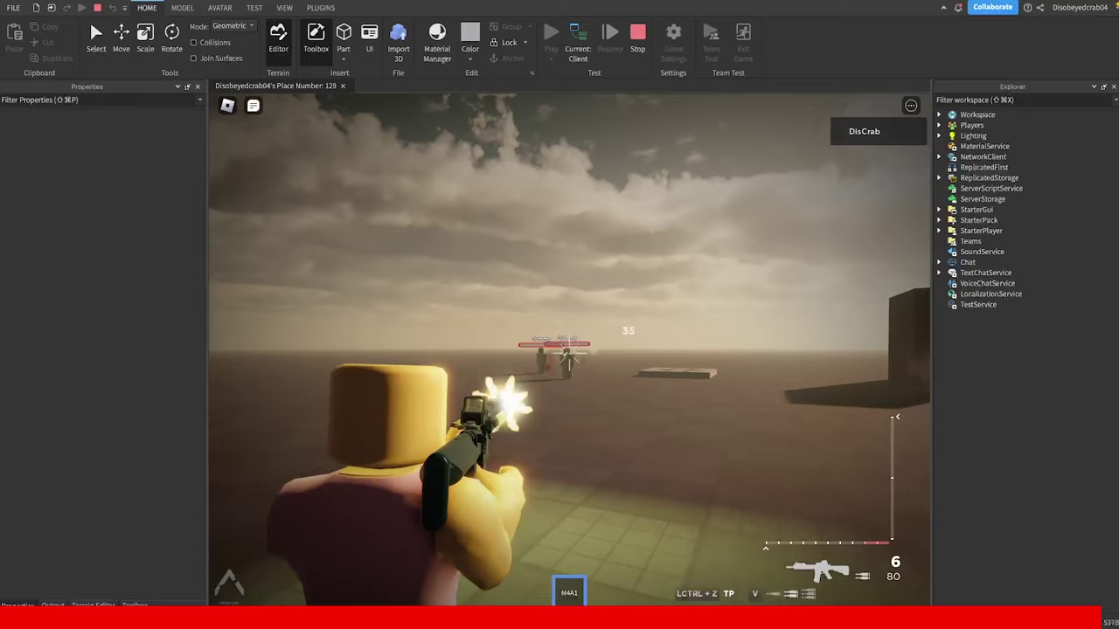
pyautogui.click(569, 355)
pyautogui.press('r')
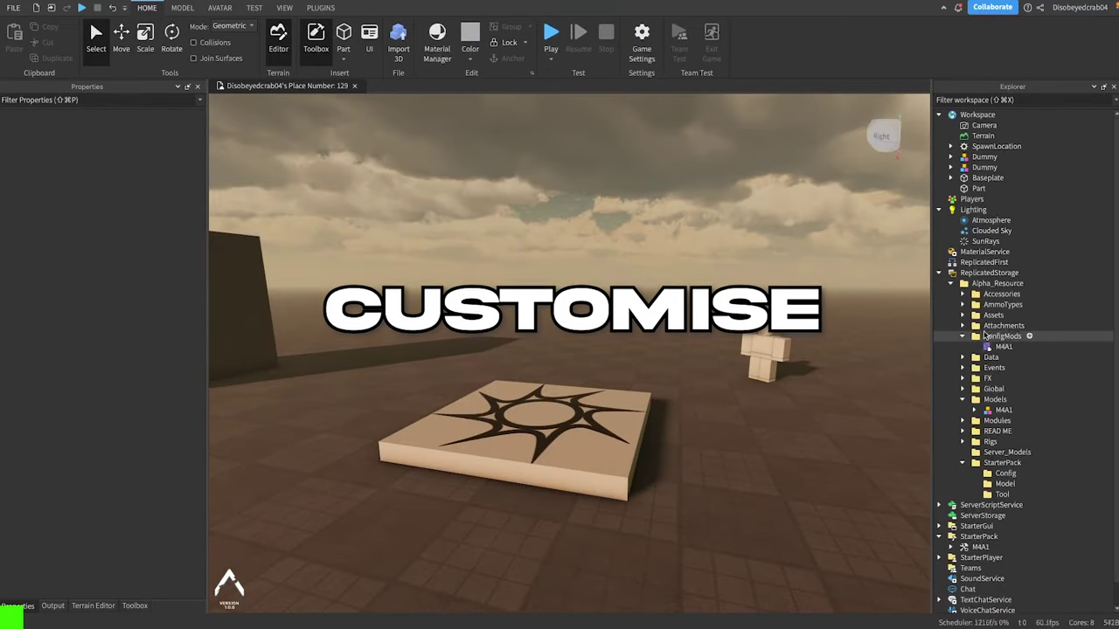
# Step: Open the M4A1 module script in ConfigMods and examine its weapon configuration and third-person settings
pyautogui.click(986, 336)
pyautogui.doubleClick(1003, 347)
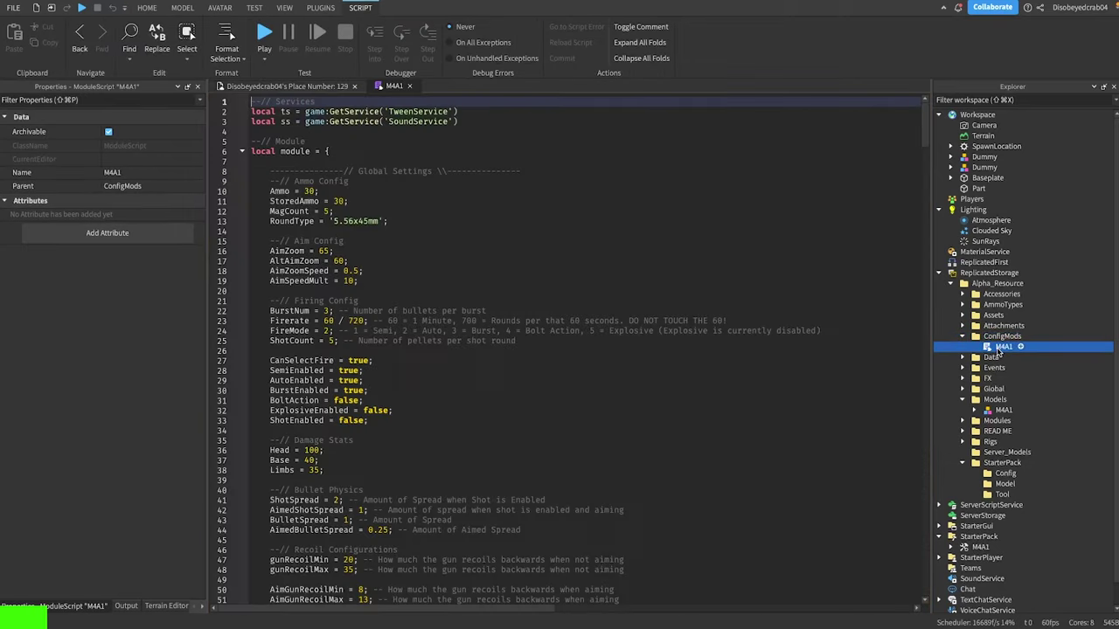
pyautogui.scroll(-10, 494, 330)
pyautogui.scroll(-18, 494, 330)
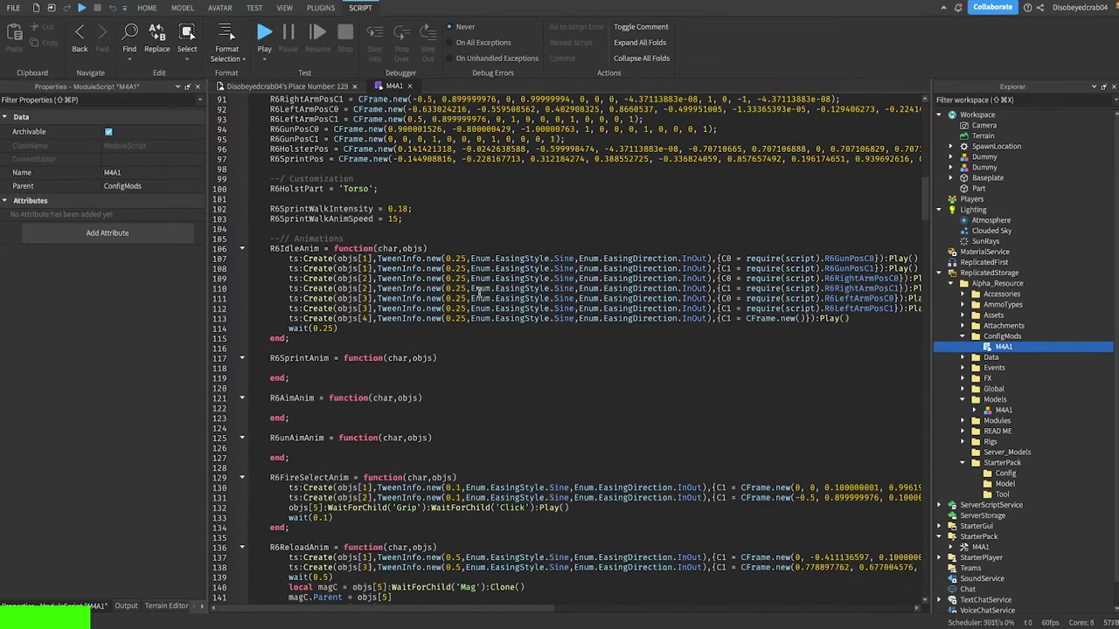
pyautogui.scroll(7, 477, 290)
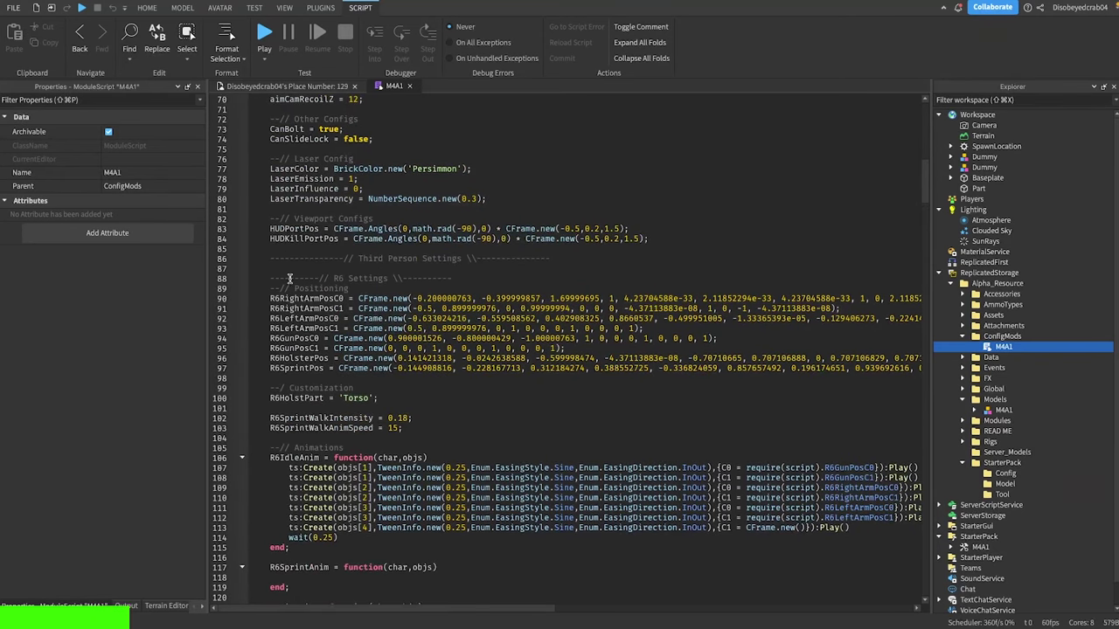
# Step: Examine the R6 arm and gun positioning CFrame values in the M4A1 module's third-person settings
pyautogui.moveTo(271, 300)
pyautogui.mouseDown()
pyautogui.moveTo(415, 327)
pyautogui.moveTo(740, 308)
pyautogui.mouseUp()
pyautogui.click(739, 309)
pyautogui.moveTo(833, 308); pyautogui.dragTo(786, 311)
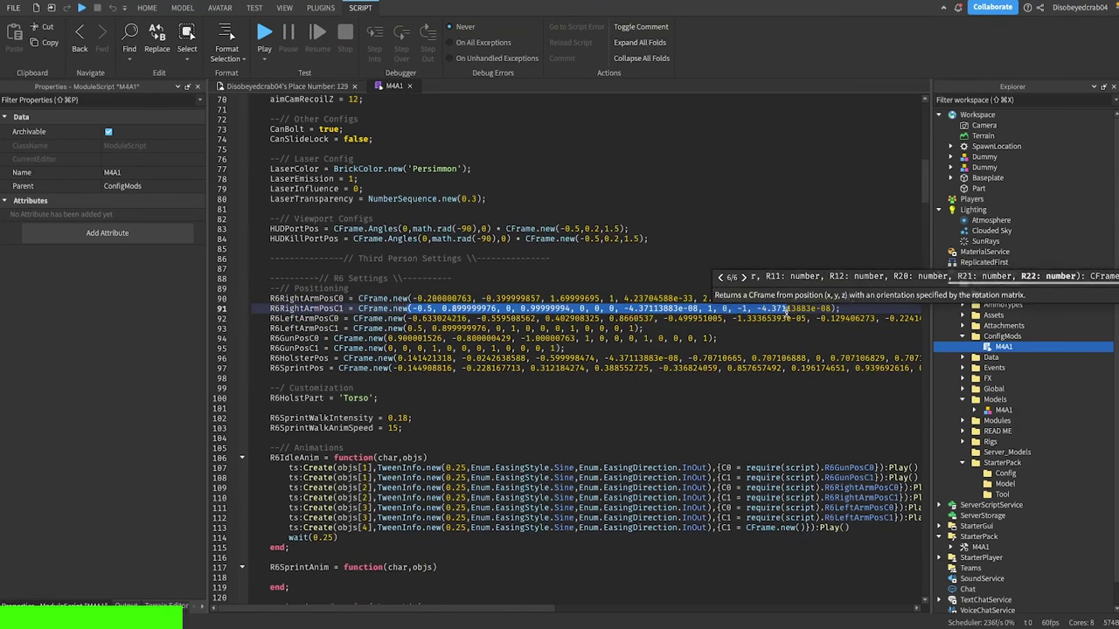
pyautogui.click(786, 311)
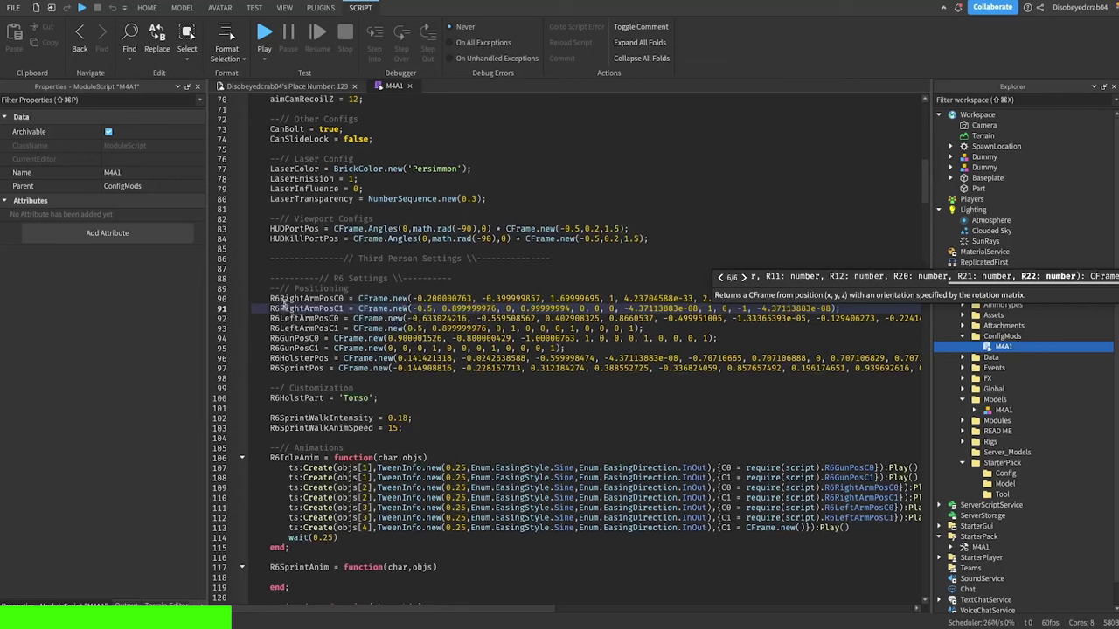
pyautogui.moveTo(284, 302); pyautogui.dragTo(341, 348)
pyautogui.click(344, 349)
pyautogui.scroll(-20, 376, 411)
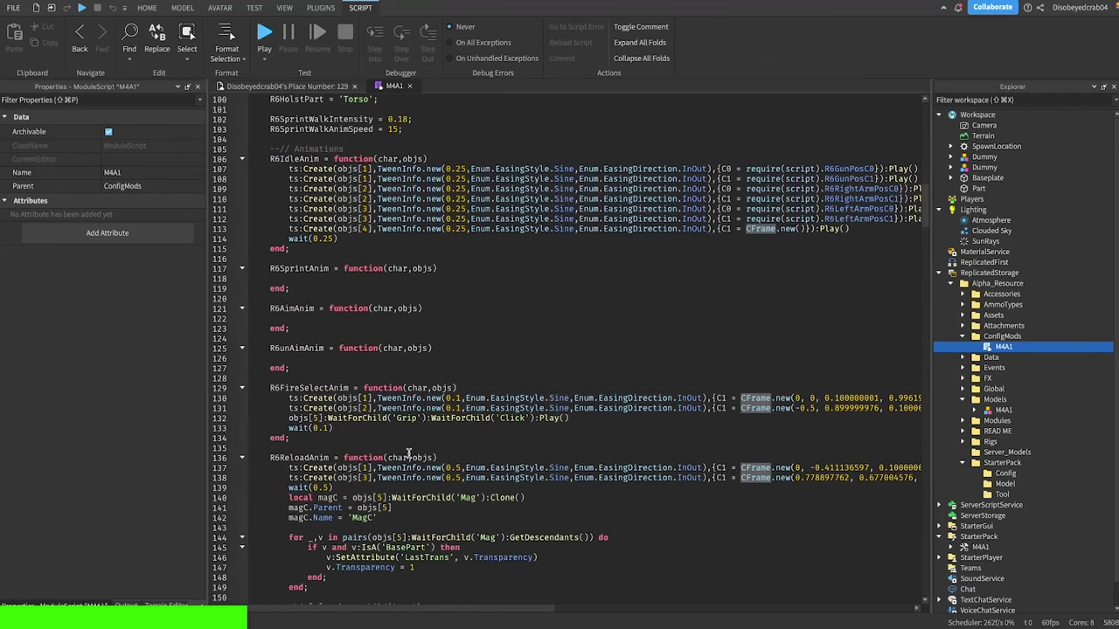
# Step: Review the R15 settings in the M4A1 module, from the positioning values through the idle and reload animation functions
pyautogui.scroll(-20, 400, 468)
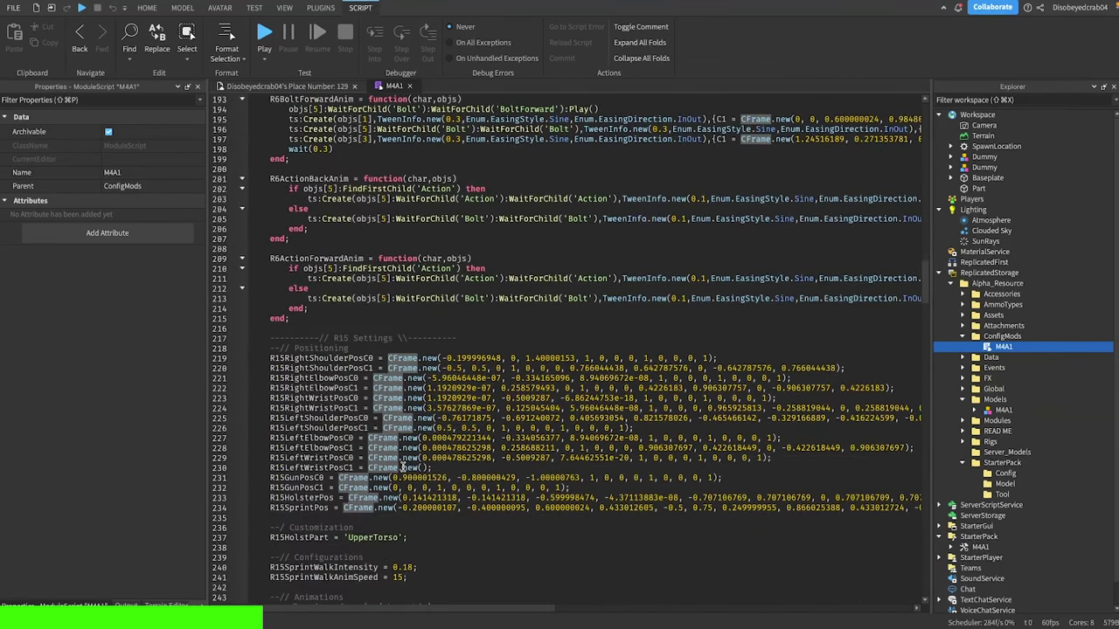
pyautogui.scroll(-2, 355, 430)
pyautogui.moveTo(314, 262); pyautogui.dragTo(622, 368)
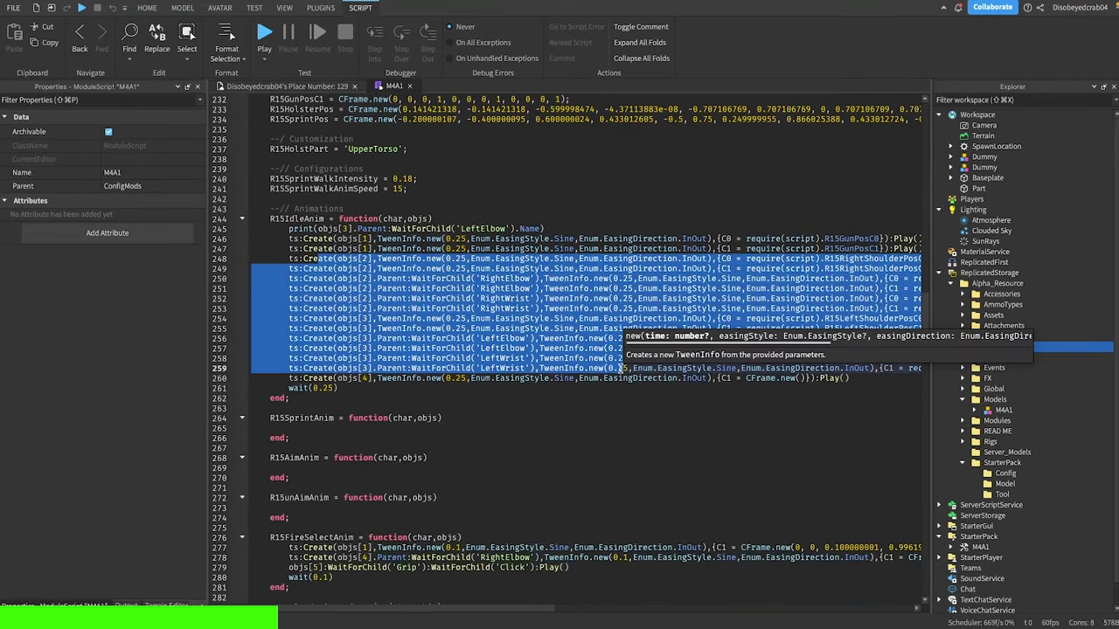
pyautogui.click(621, 367)
pyautogui.scroll(-9, 577, 397)
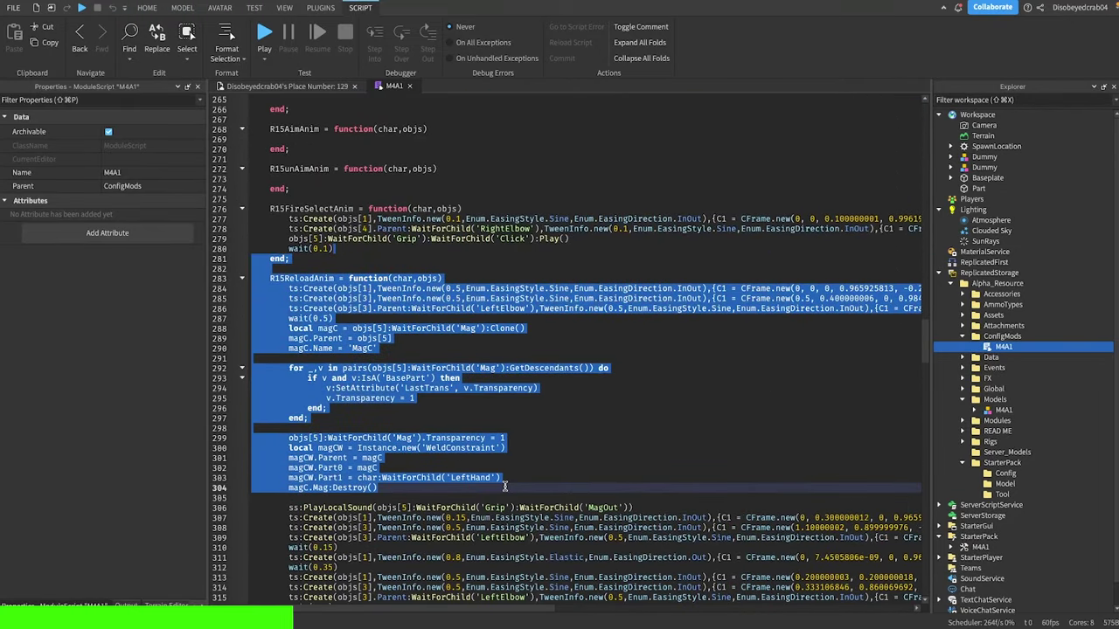
pyautogui.scroll(-11, 490, 446)
pyautogui.scroll(-1, 553, 486)
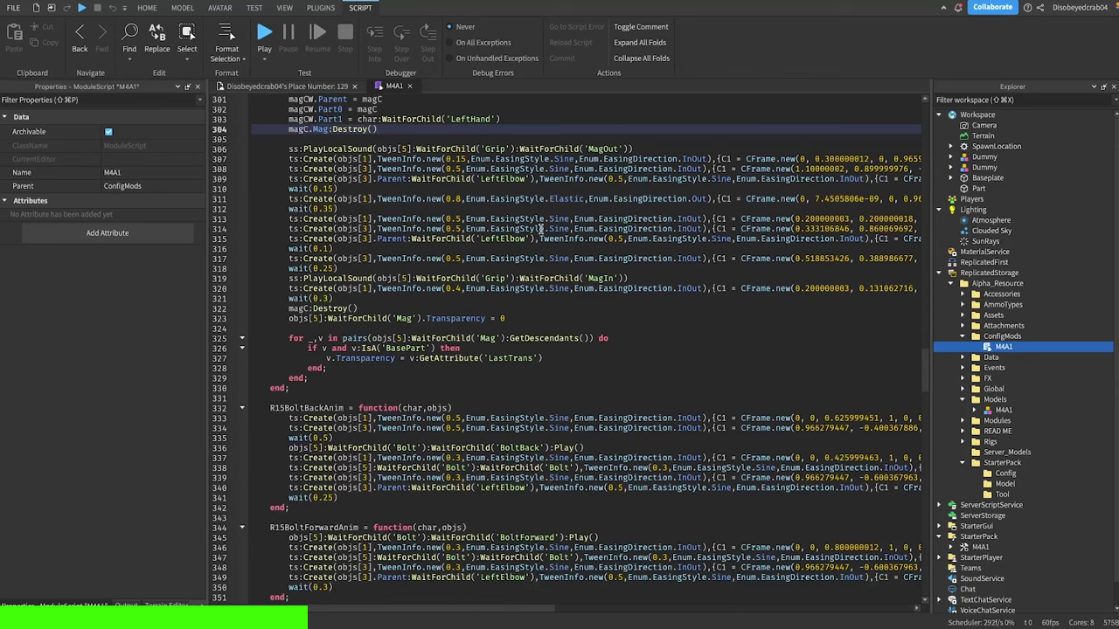
# Step: Examine the TweenInfo easing styles and directions used in the R15ReloadAnim function
pyautogui.moveTo(477, 161); pyautogui.dragTo(693, 173)
pyautogui.click(642, 160)
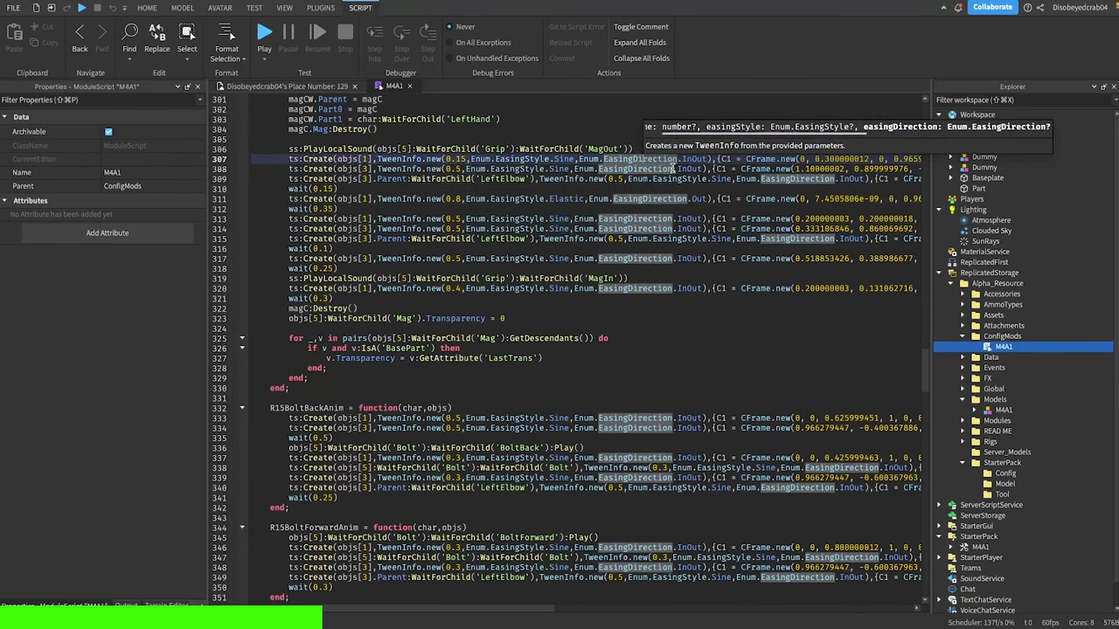
pyautogui.doubleClick(693, 159)
pyautogui.doubleClick(722, 179)
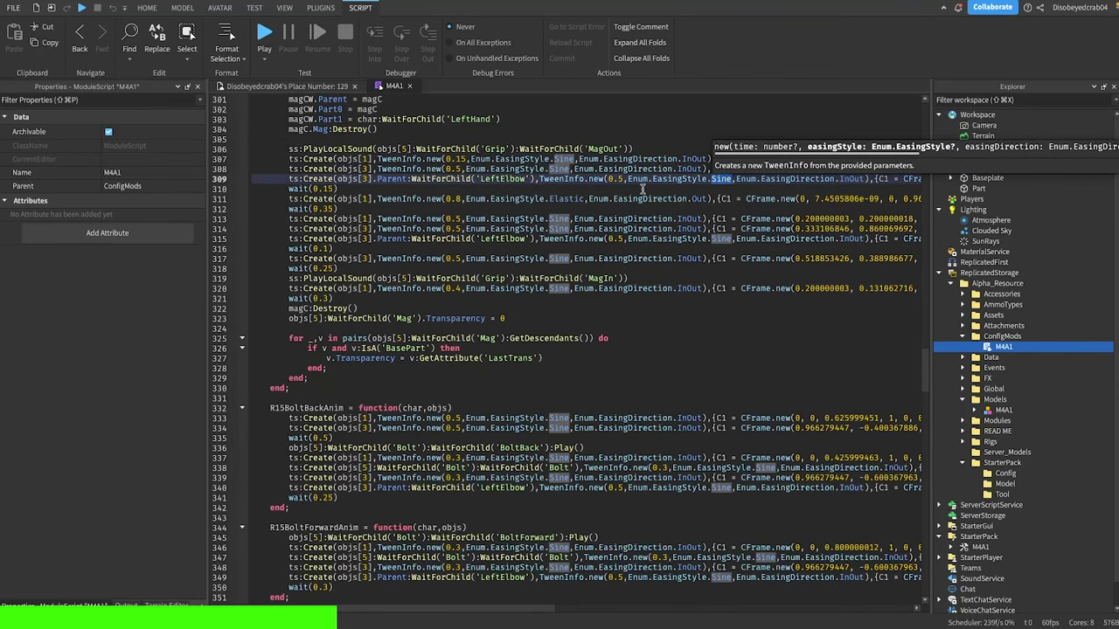
pyautogui.click(564, 219)
pyautogui.doubleClick(550, 197)
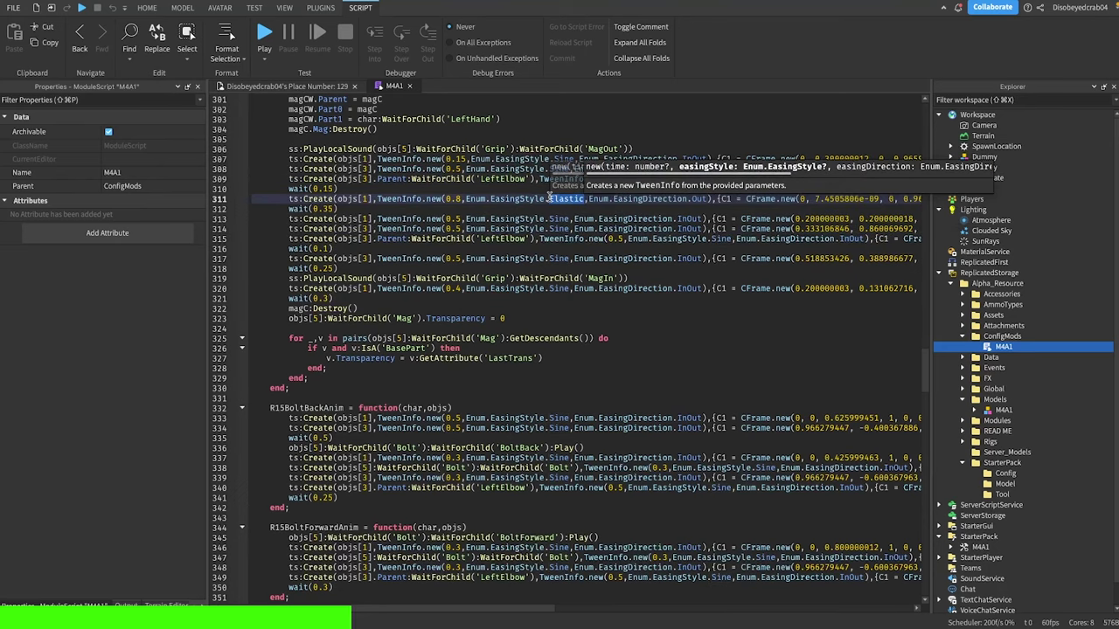
pyautogui.doubleClick(533, 200)
# Step: Review the recoil, firing and RoundType settings near the beginning of the M4A1 module, and close the script
pyautogui.scroll(20, 435, 202)
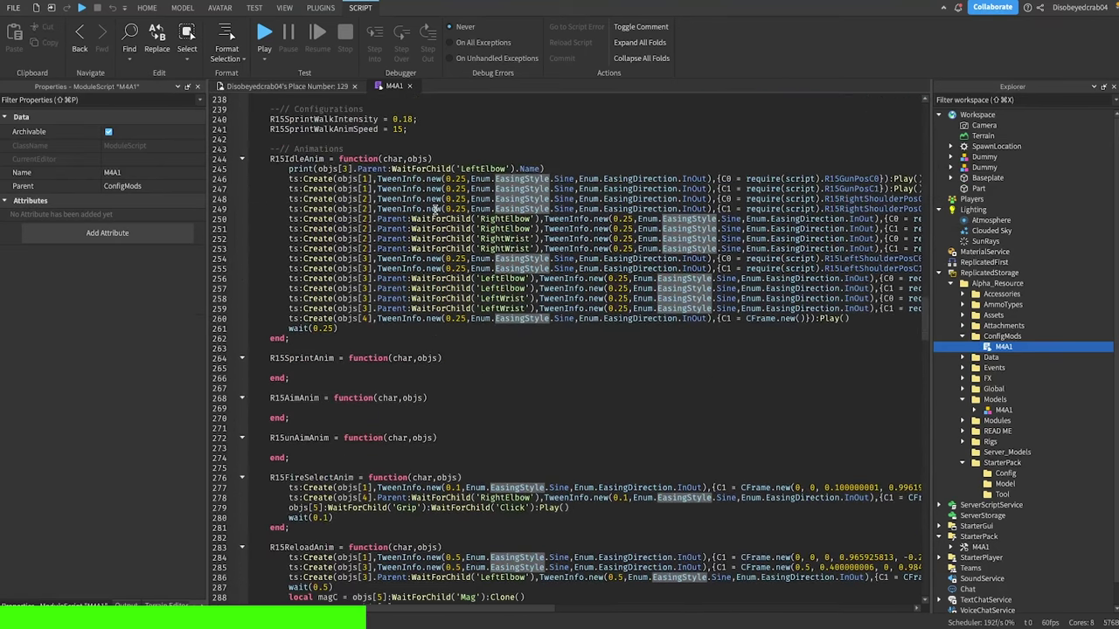
pyautogui.scroll(20, 435, 203)
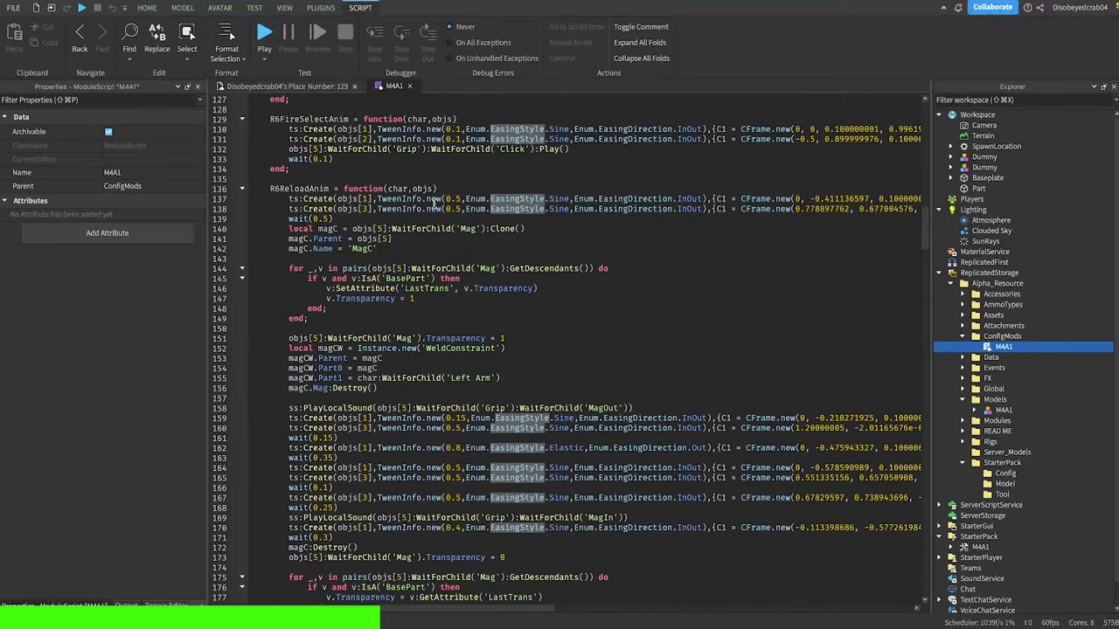
pyautogui.scroll(17, 432, 205)
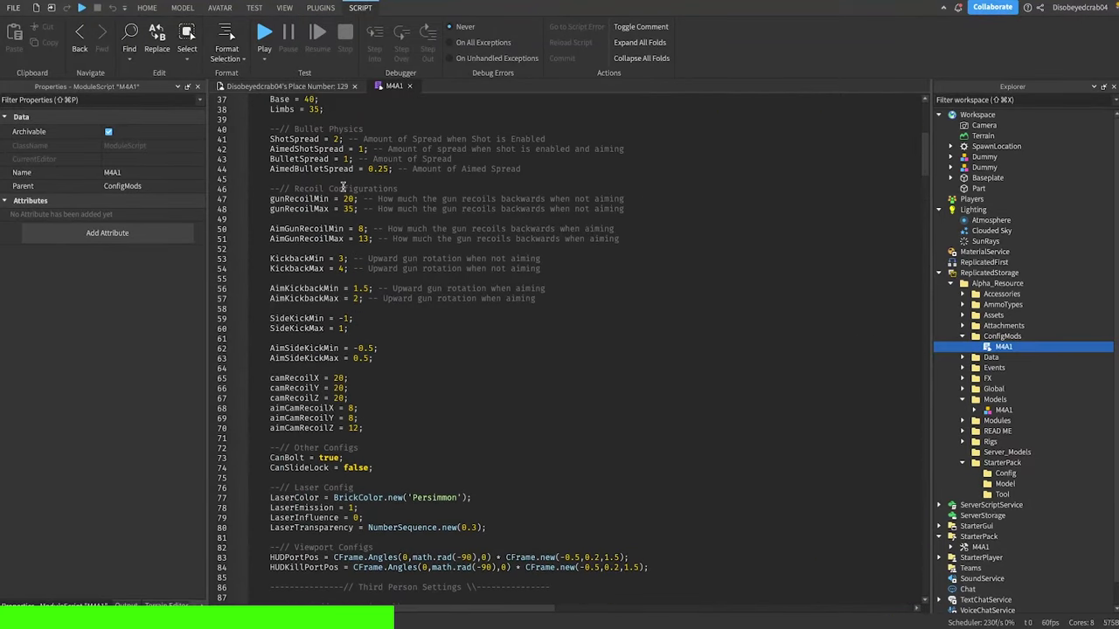
pyautogui.doubleClick(348, 198)
pyautogui.scroll(5, 354, 201)
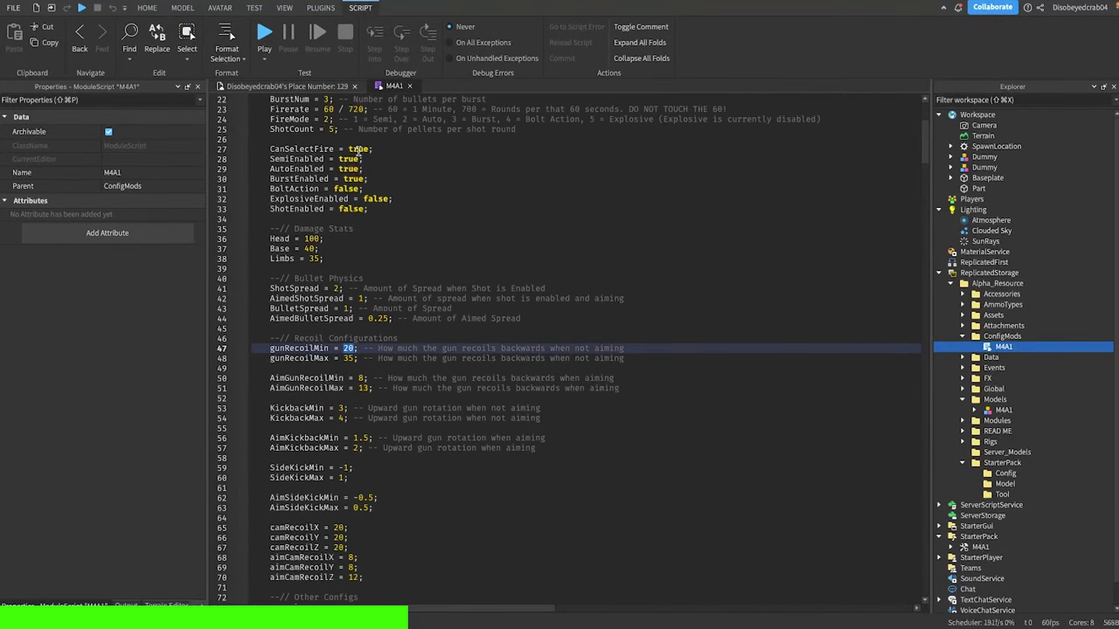
pyautogui.scroll(4, 358, 149)
pyautogui.moveTo(333, 129); pyautogui.dragTo(368, 130)
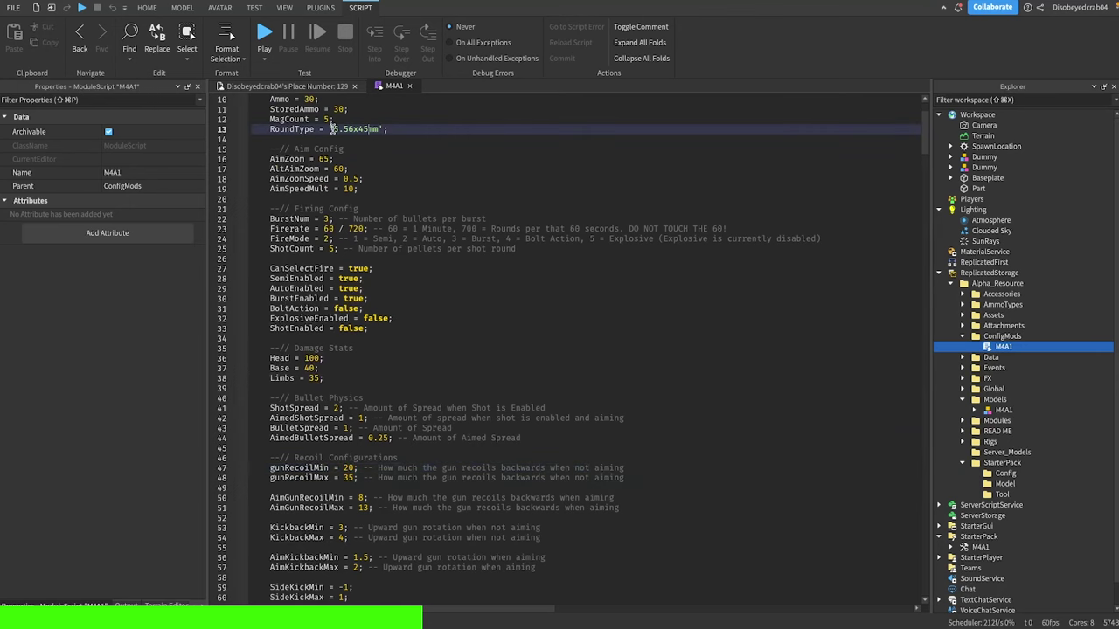
pyautogui.scroll(3, 337, 126)
pyautogui.click(410, 87)
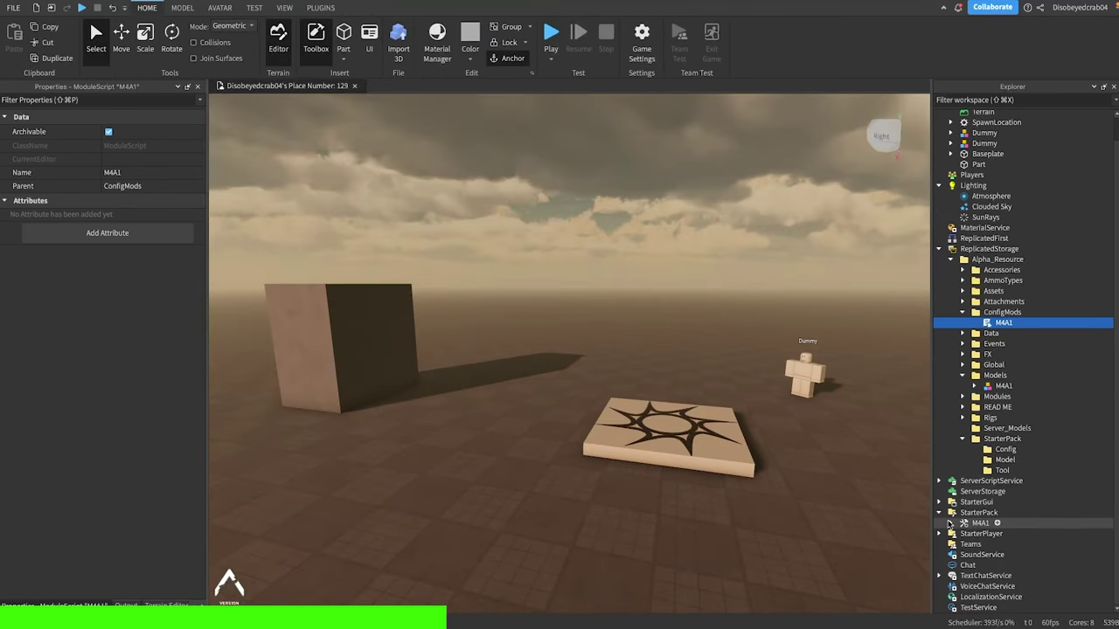
# Step: Open the Auth module inside the StarterPack's M4A1 tool, close it again and collapse StarterPack
pyautogui.click(963, 523)
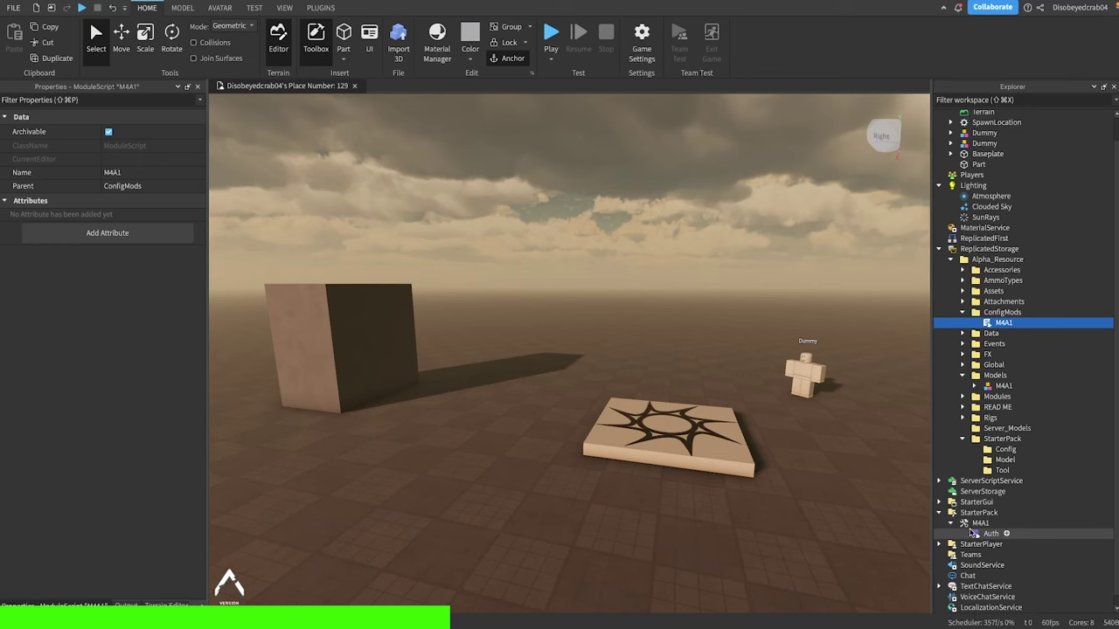
pyautogui.doubleClick(973, 534)
pyautogui.click(408, 86)
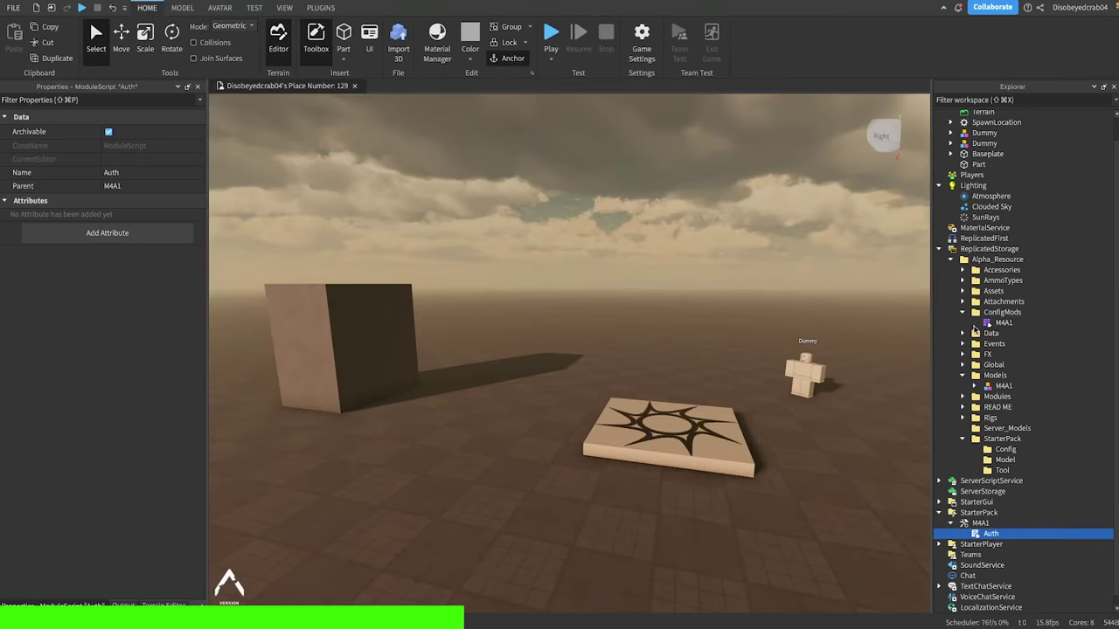
pyautogui.click(939, 512)
# Step: Open the Alpha_Framework script in ServerScriptService, look along its code line and close it
pyautogui.click(980, 493)
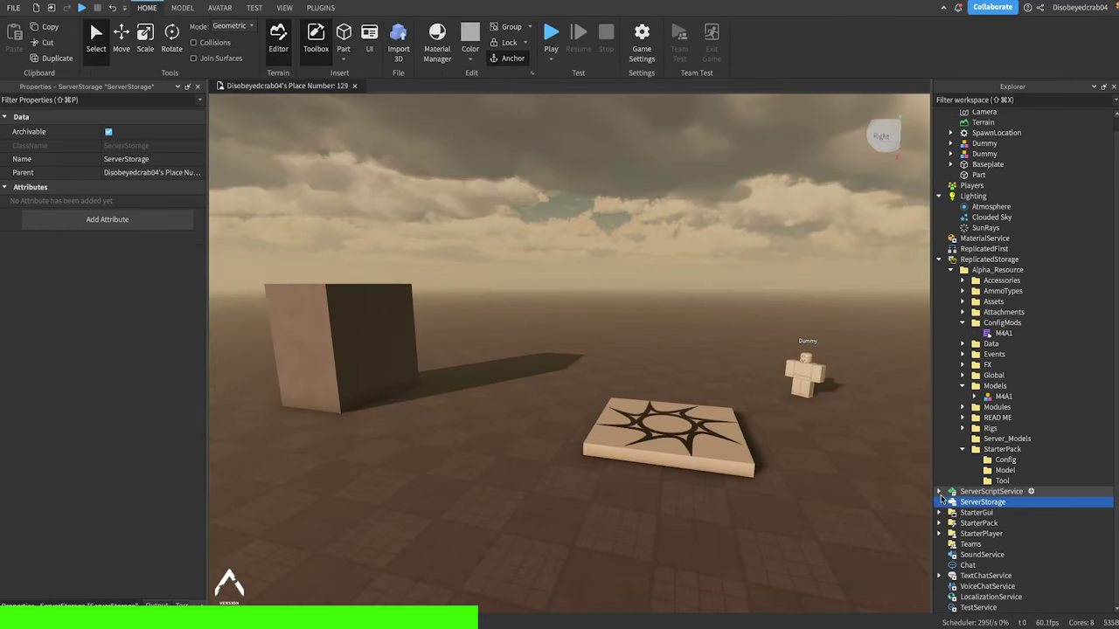
pyautogui.click(939, 491)
pyautogui.doubleClick(997, 502)
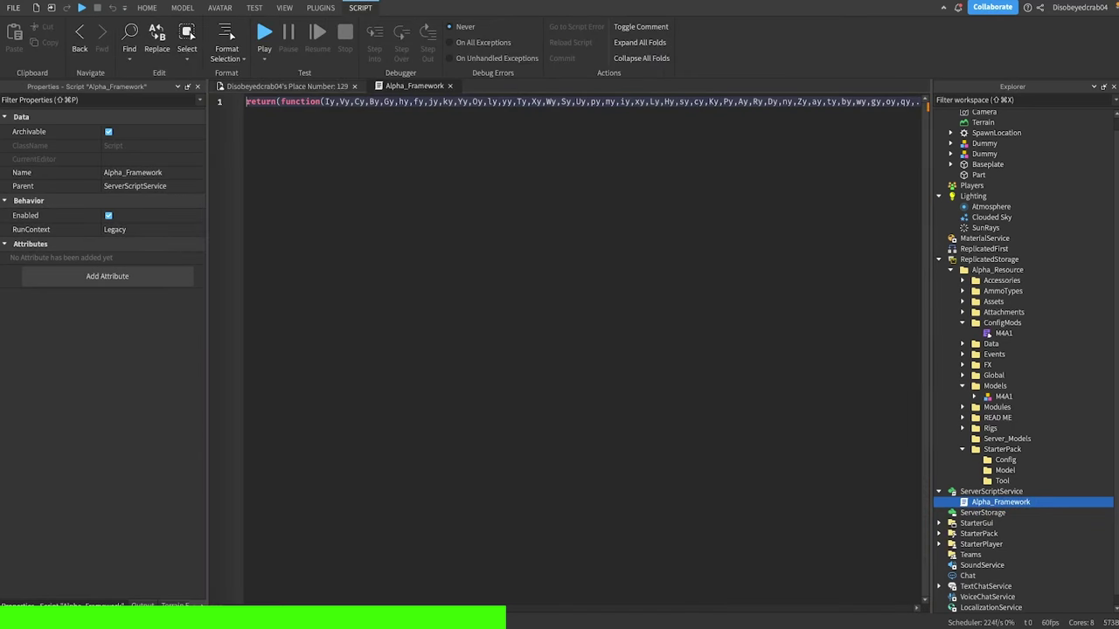
pyautogui.moveTo(249, 608); pyautogui.dragTo(762, 608)
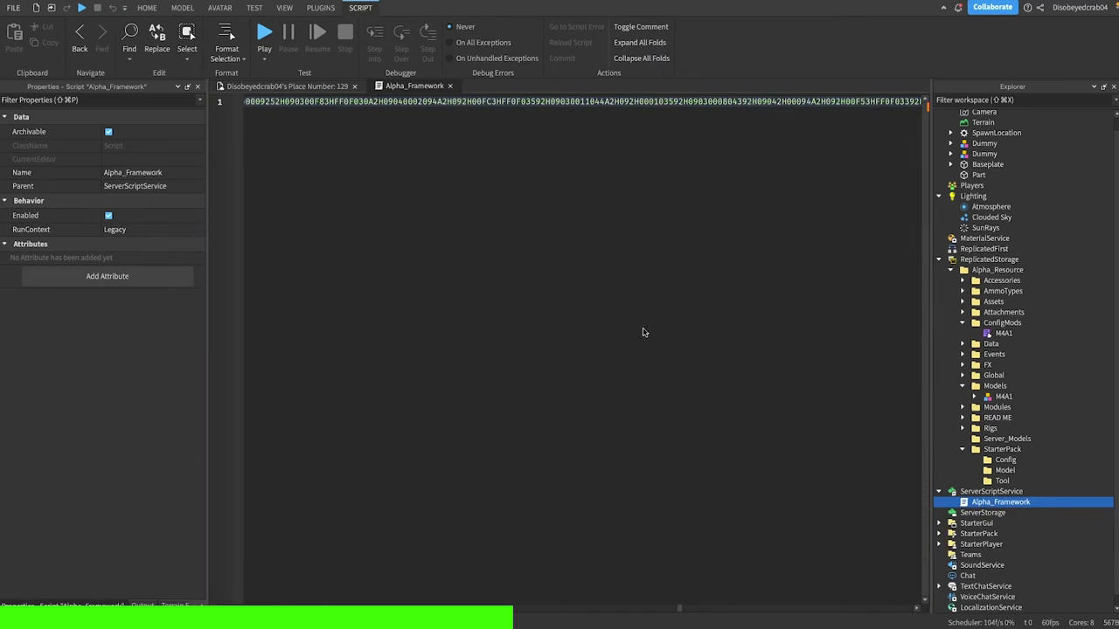
pyautogui.click(449, 87)
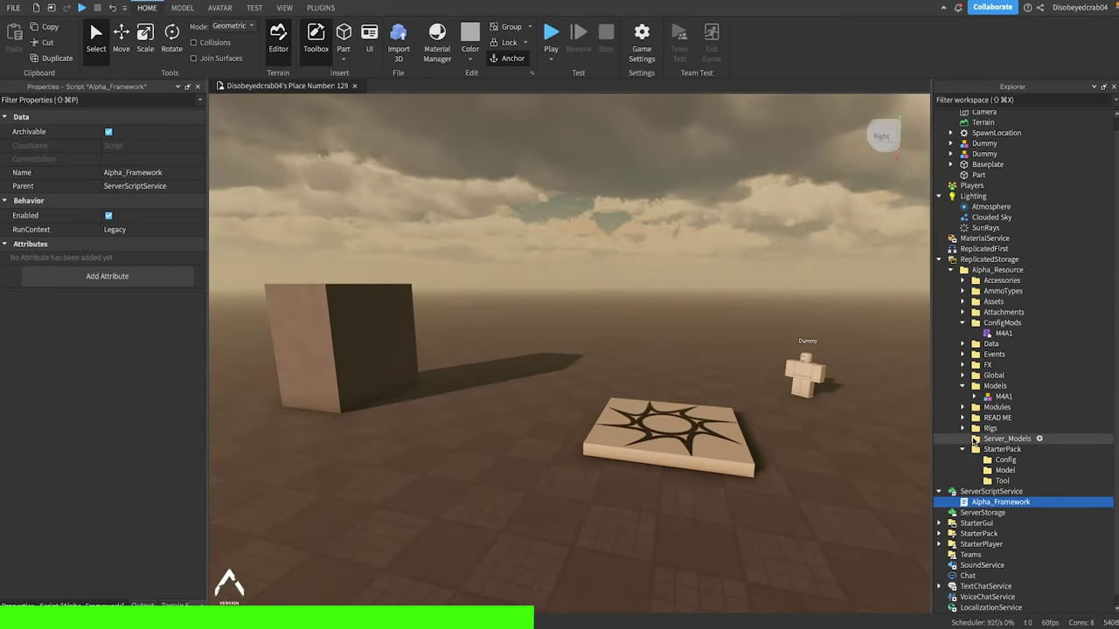
# Step: Inspect the sounds and impact particle emitters in Alpha_Resource's FX folder, including BodyHit, [IMCT] Fabric and [IMCT] Loose
pyautogui.click(962, 450)
pyautogui.click(962, 399)
pyautogui.click(962, 378)
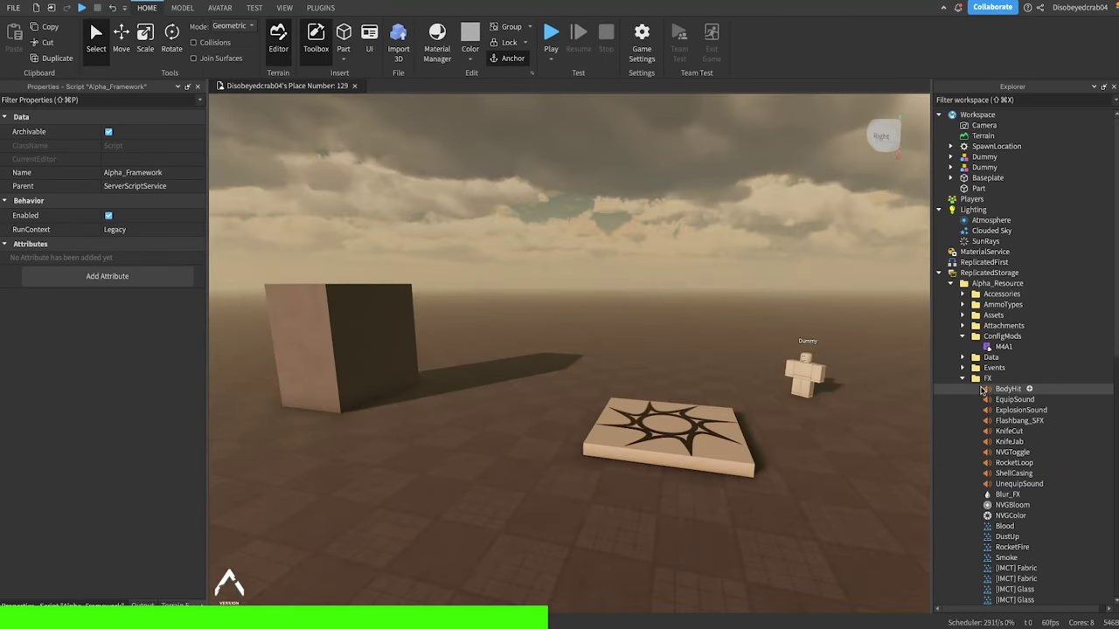
pyautogui.scroll(-3, 994, 390)
pyautogui.click(1007, 299)
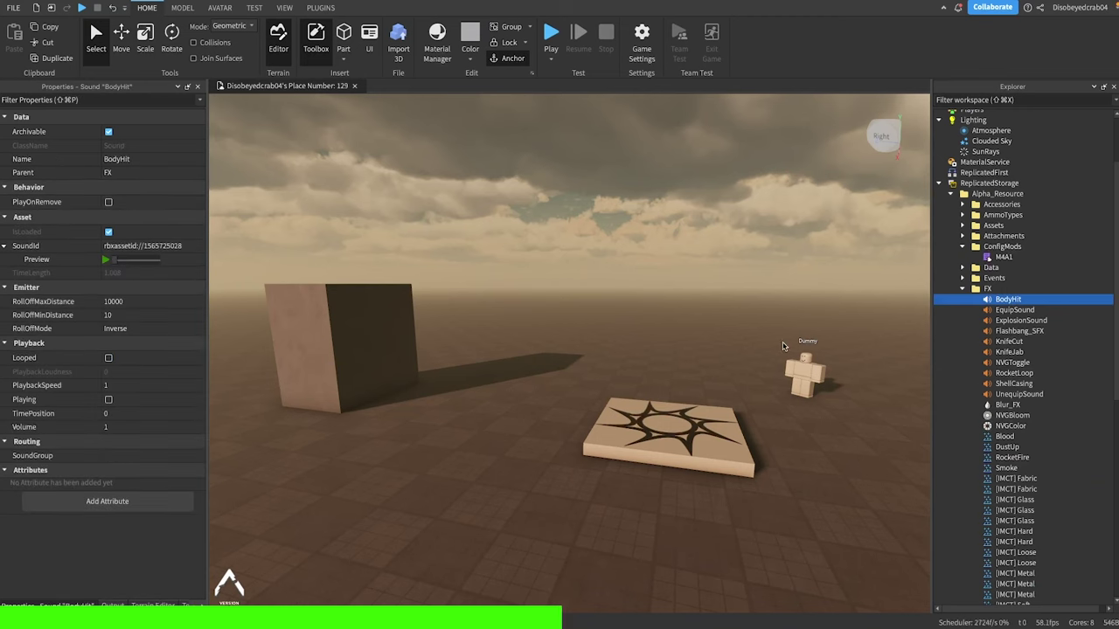
pyautogui.scroll(-3, 1070, 385)
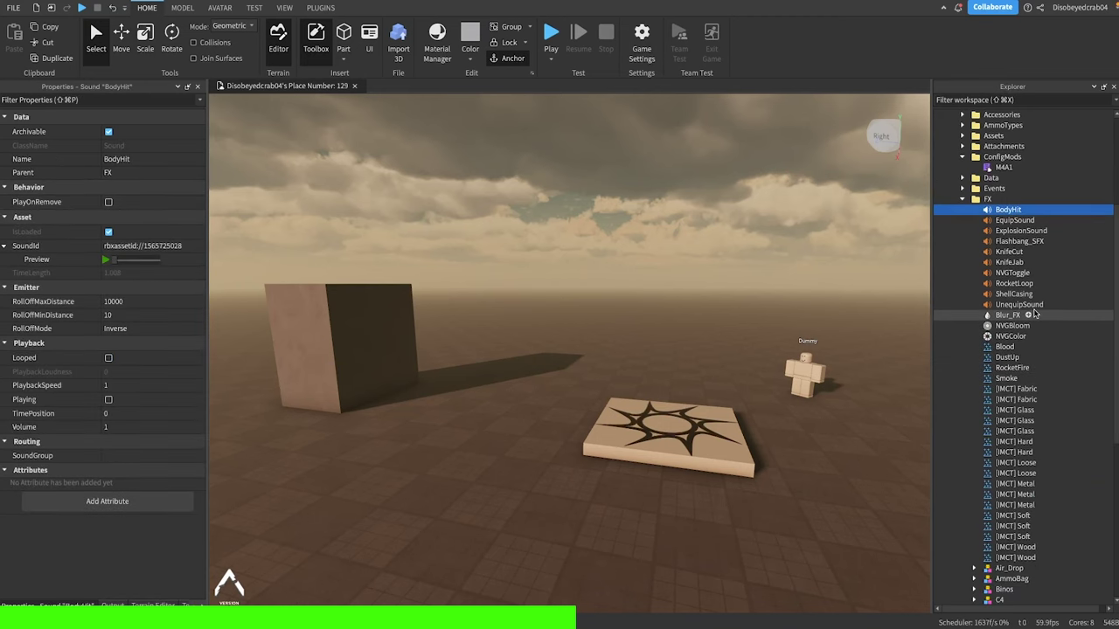
pyautogui.click(1010, 262)
pyautogui.click(1014, 390)
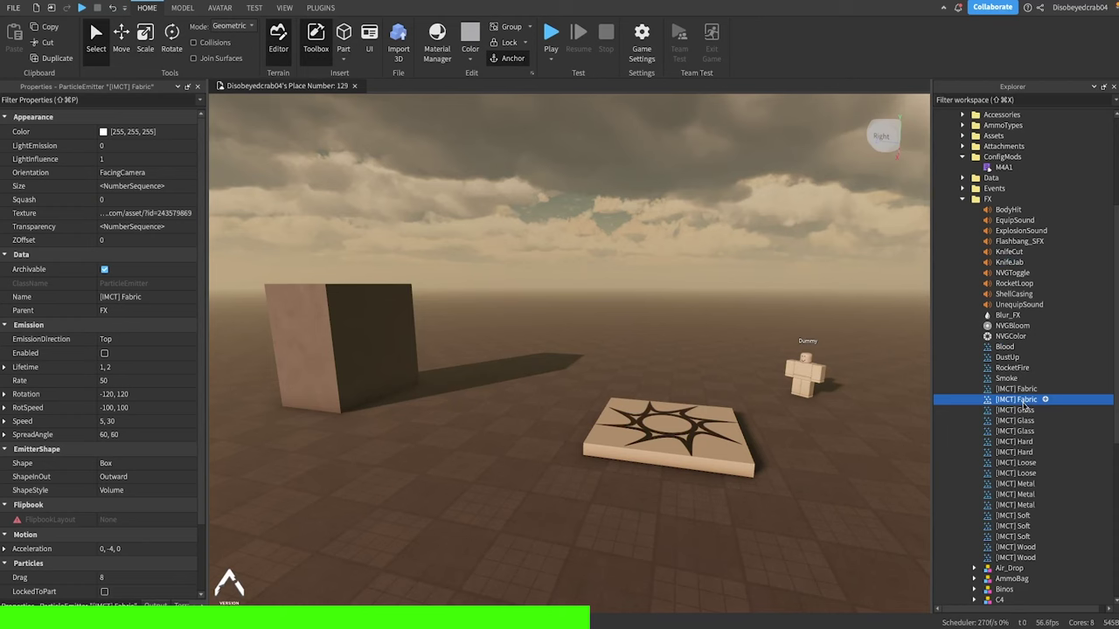
pyautogui.click(1015, 452)
pyautogui.click(1019, 462)
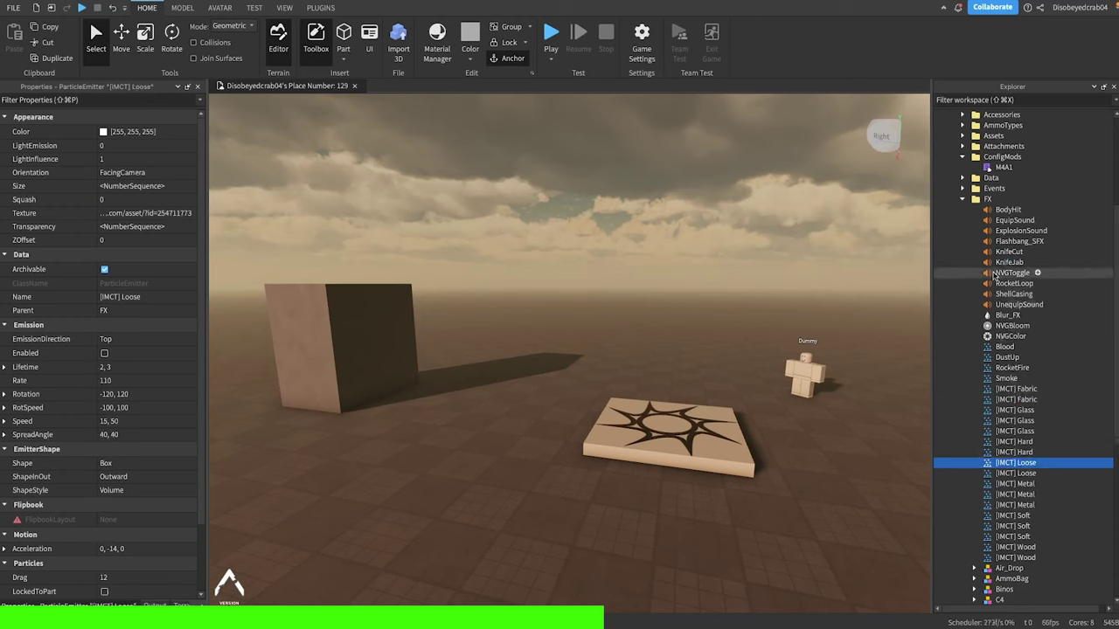
pyautogui.click(962, 199)
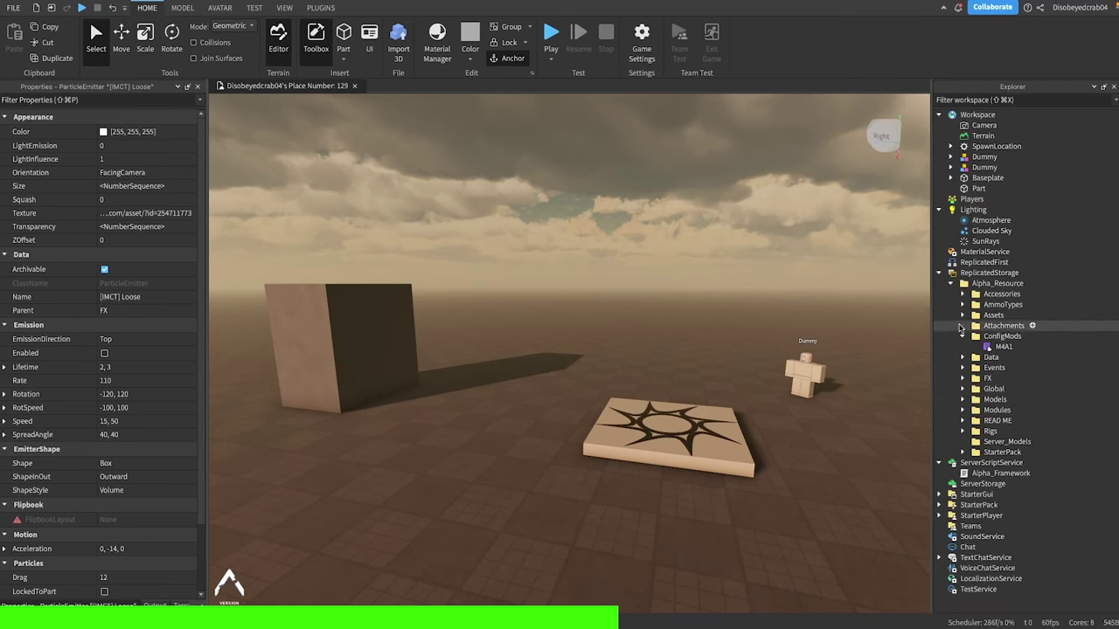
# Step: Inspect the contents of the ANPEQ 15 model in the Attachments folder and collapse the folder
pyautogui.click(963, 326)
pyautogui.click(973, 336)
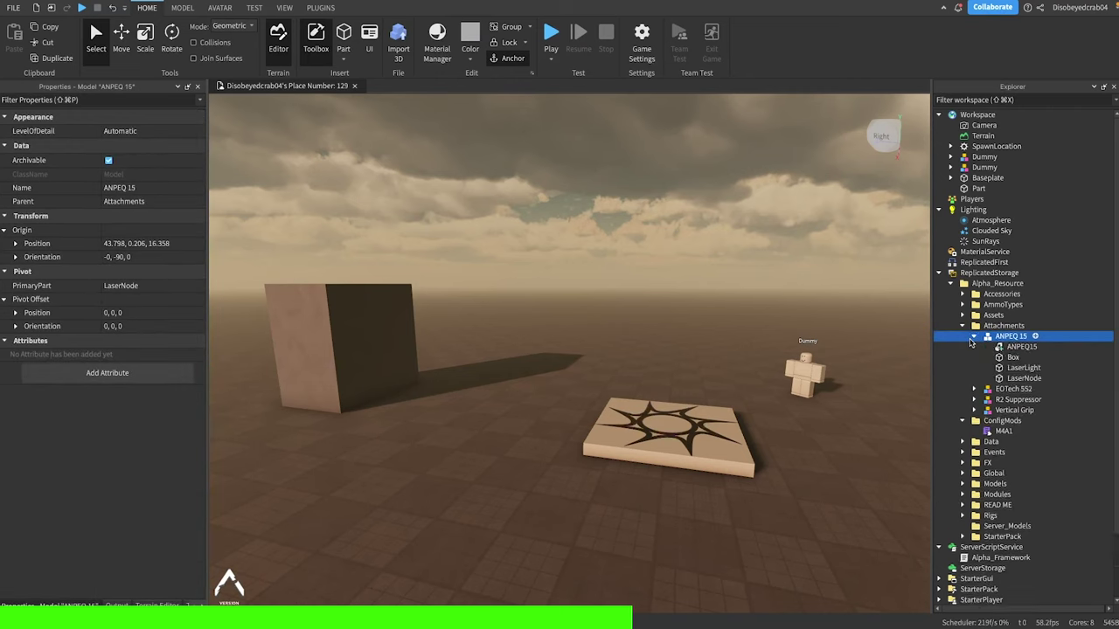
pyautogui.click(973, 336)
pyautogui.click(963, 325)
# Step: Expand the Models and Tools folders under Assets and move the AE_Door model into Workspace
pyautogui.click(962, 315)
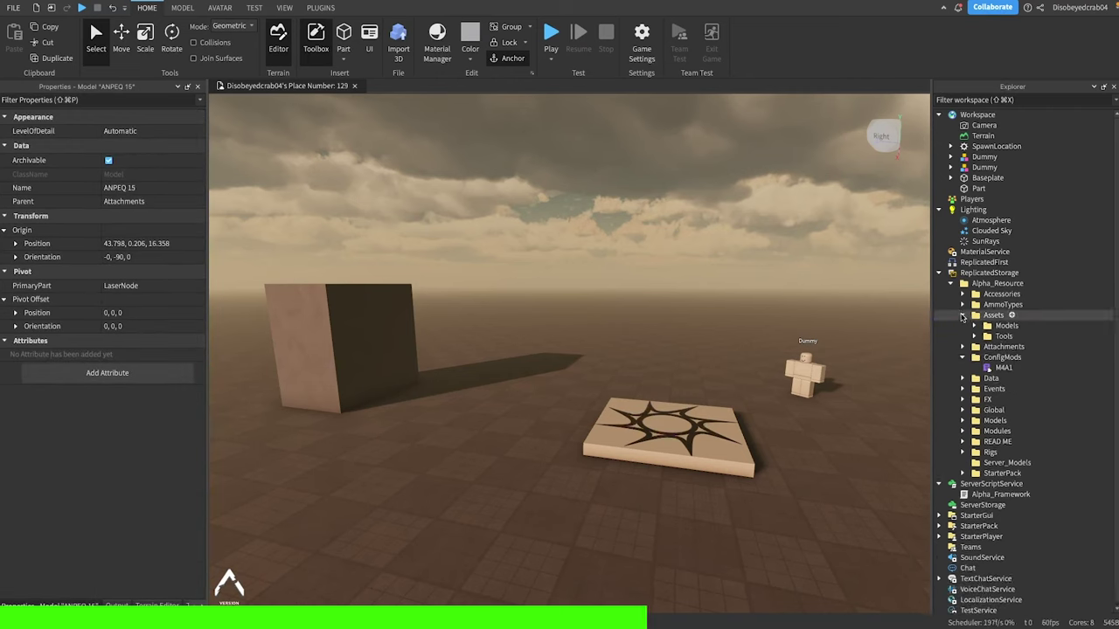
pyautogui.click(973, 326)
pyautogui.click(973, 327)
pyautogui.click(974, 337)
pyautogui.click(974, 327)
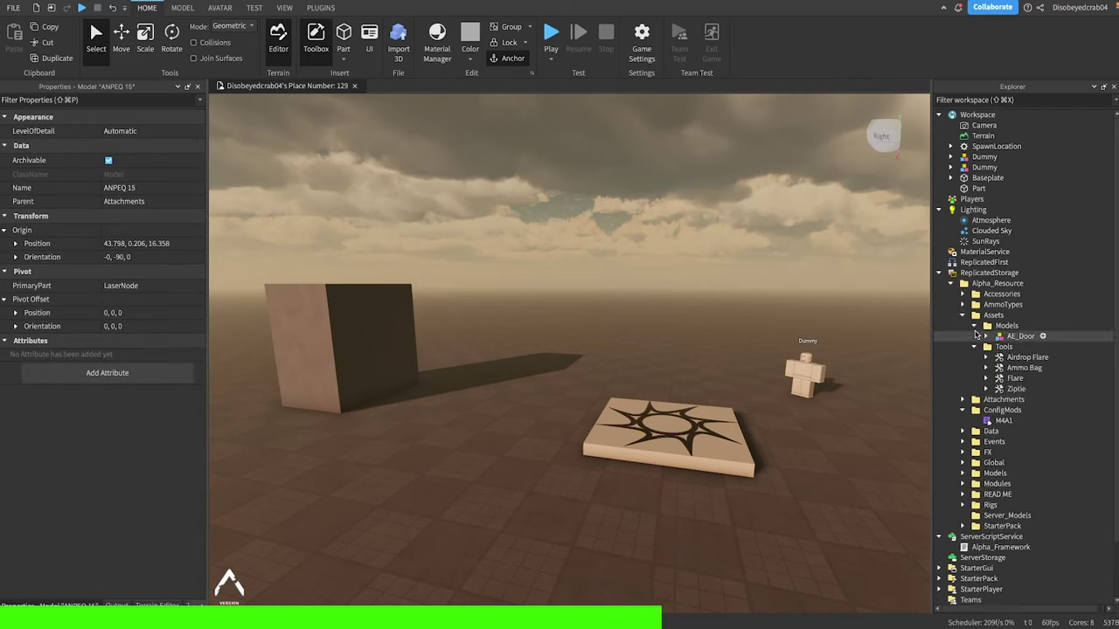
pyautogui.moveTo(1008, 336); pyautogui.dragTo(1006, 116)
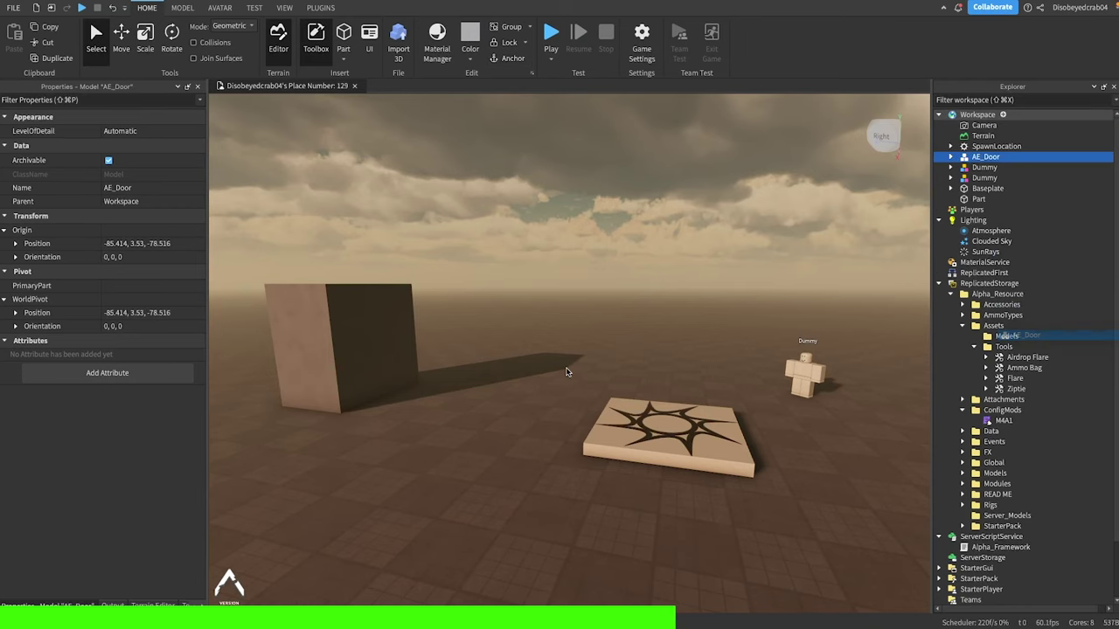
# Step: Activate the Move tool and locate the AE_Door model in the place to view it up close
pyautogui.moveTo(569, 370); pyautogui.dragTo(574, 362, button='right')
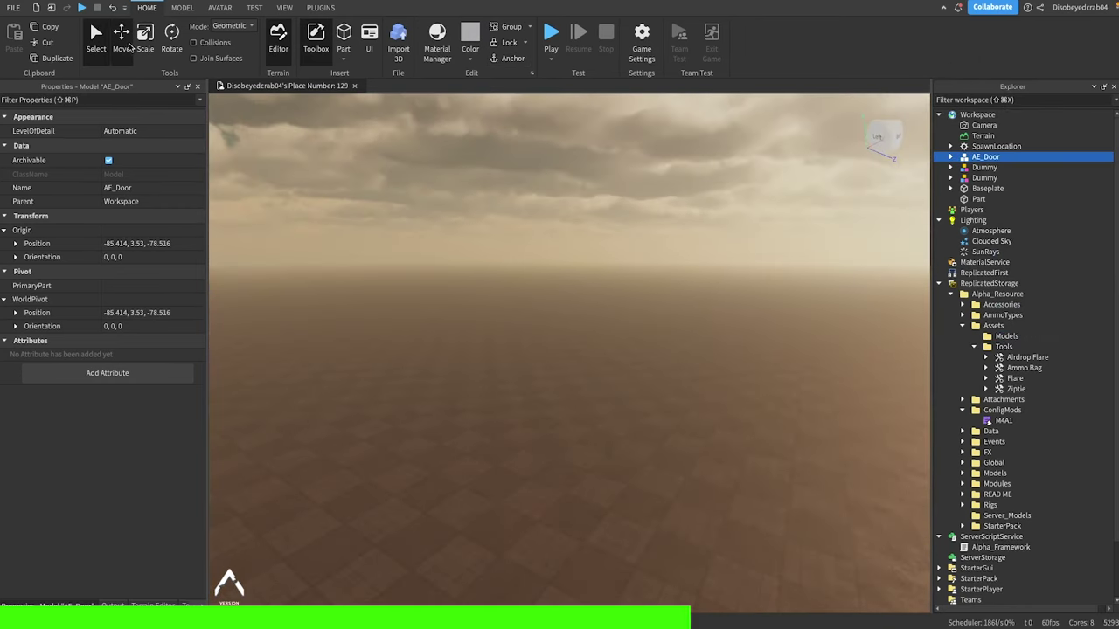
pyautogui.click(130, 48)
pyautogui.moveTo(516, 315); pyautogui.dragTo(545, 320, button='right')
pyautogui.scroll(-5, 545, 320)
pyautogui.moveTo(490, 223); pyautogui.dragTo(493, 225, button='right')
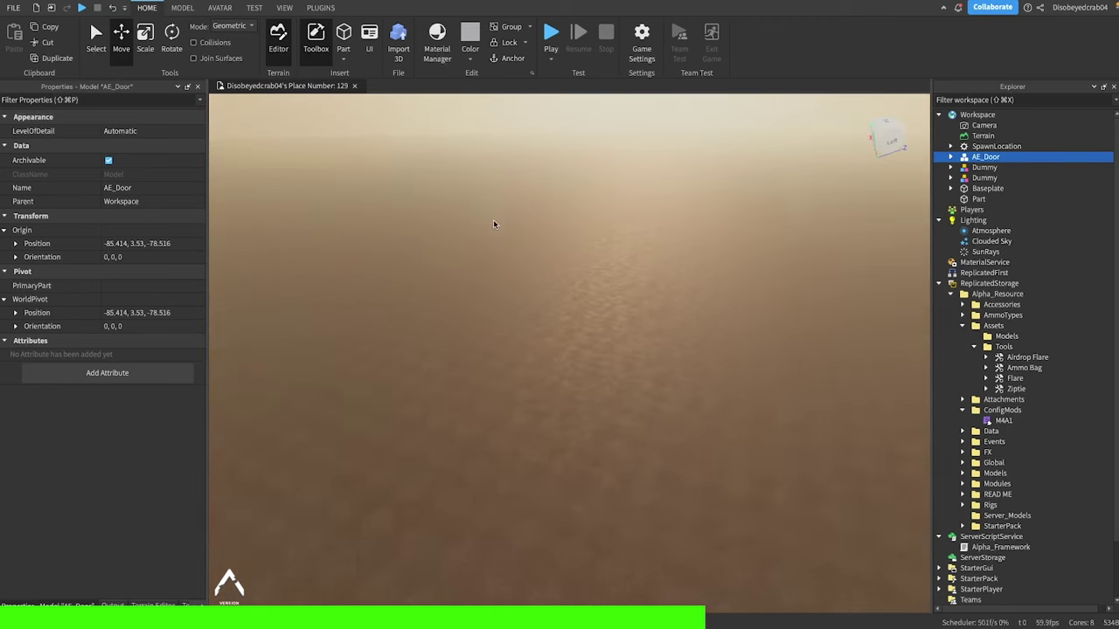
pyautogui.press('f')
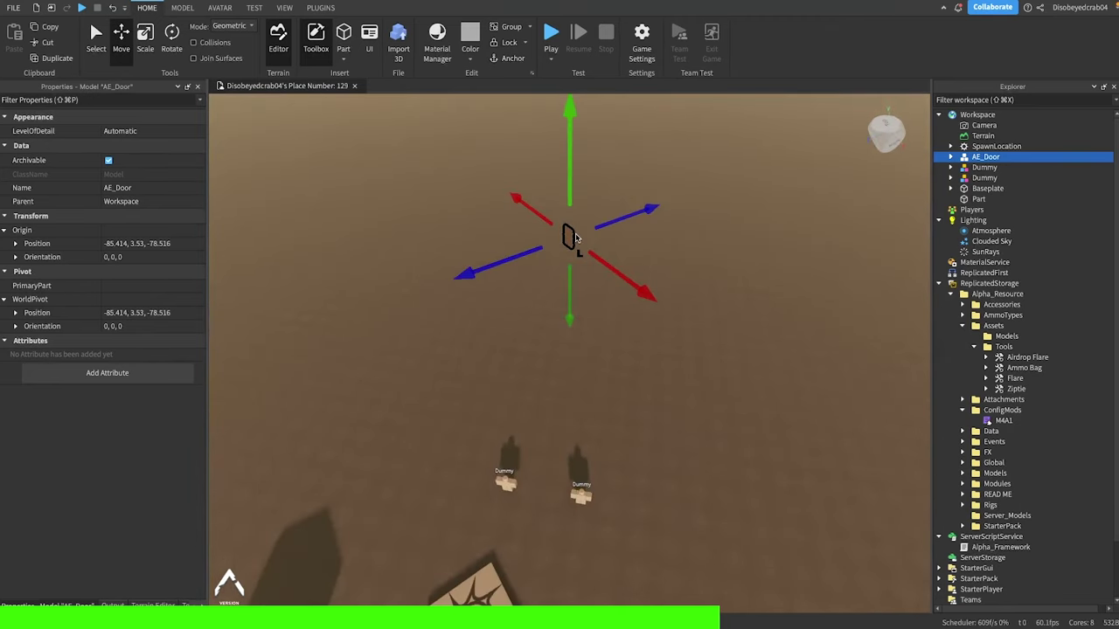
pyautogui.click(687, 457)
pyautogui.moveTo(687, 458); pyautogui.dragTo(691, 451, button='right')
pyautogui.press('w')
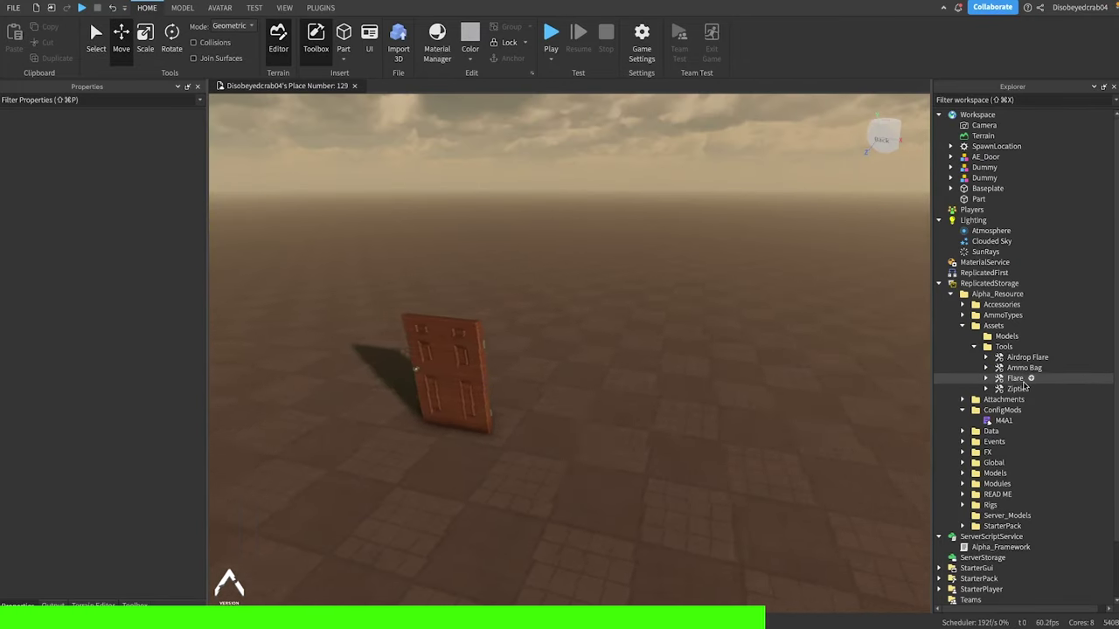
# Step: Move the Airdrop Flare, Ammo Bag, Flare and Ziptie tools from Assets into StarterPack and collapse the M4A1 tool there
pyautogui.click(1027, 357)
pyautogui.keyDown('shift'); pyautogui.click(1014, 389); pyautogui.keyUp('shift')
pyautogui.moveTo(1011, 395); pyautogui.dragTo(1021, 543)
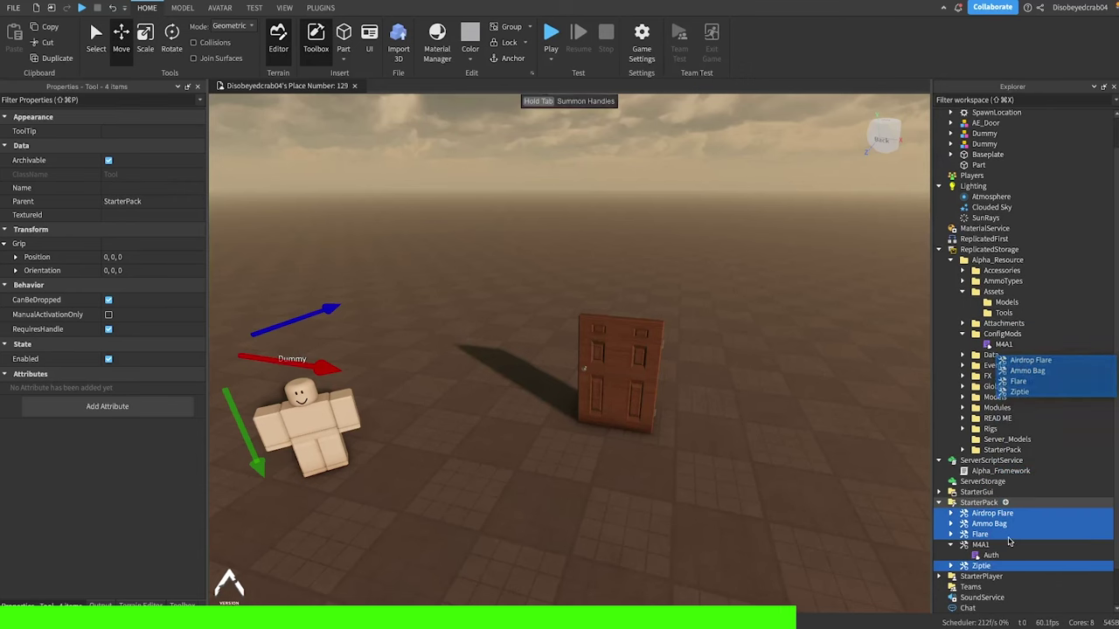
pyautogui.click(945, 546)
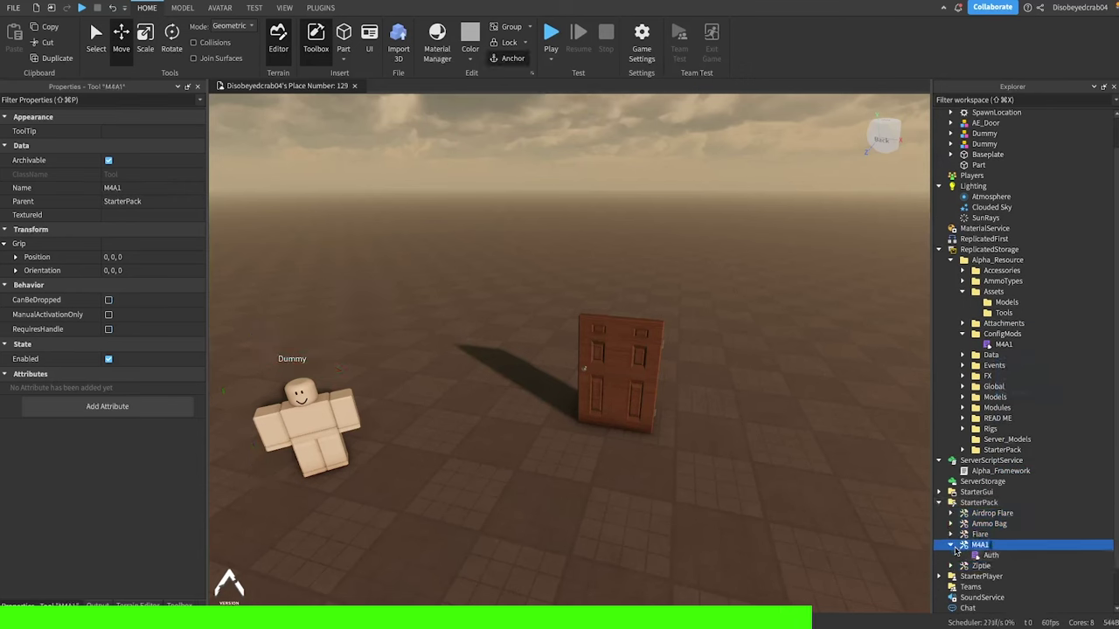
pyautogui.click(951, 545)
pyautogui.click(975, 557)
pyautogui.press('w')
pyautogui.moveTo(659, 458); pyautogui.dragTo(657, 454, button='right')
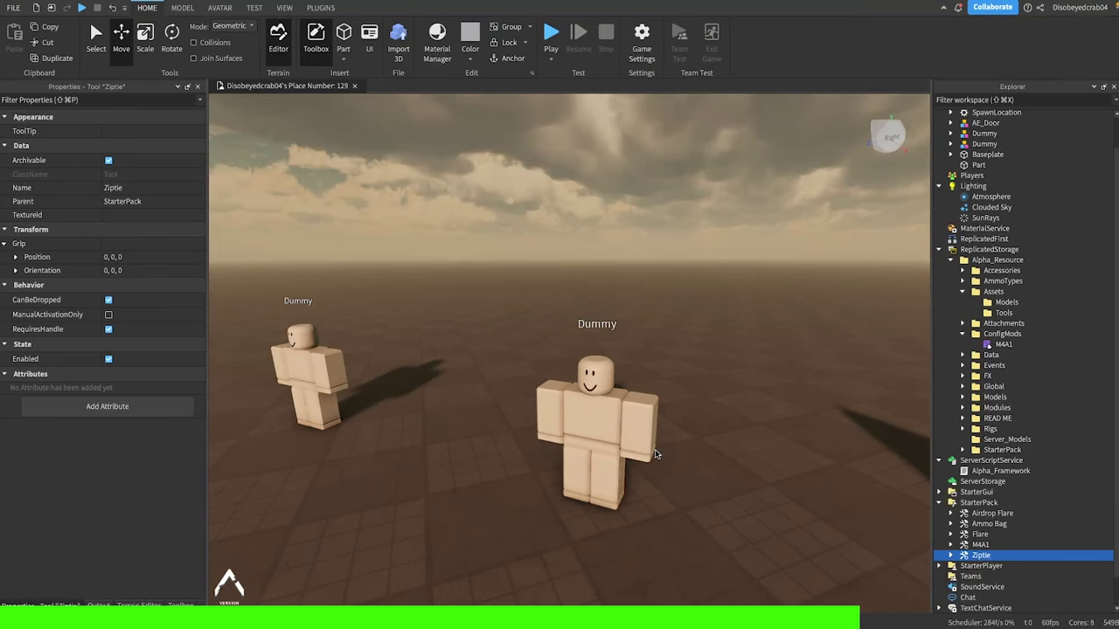
# Step: Open the GlobalConfig script in Alpha_Resource's Global folder and examine its FakeArmsEnabled and RenderDist settings
pyautogui.click(961, 324)
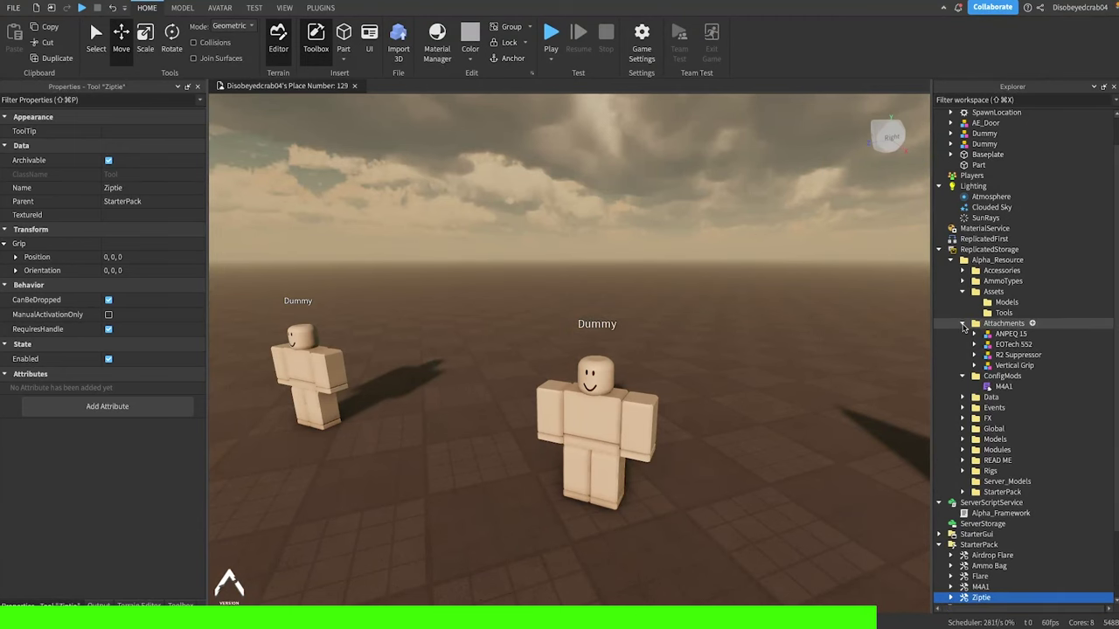
pyautogui.click(962, 325)
pyautogui.click(963, 367)
pyautogui.click(963, 366)
pyautogui.click(962, 367)
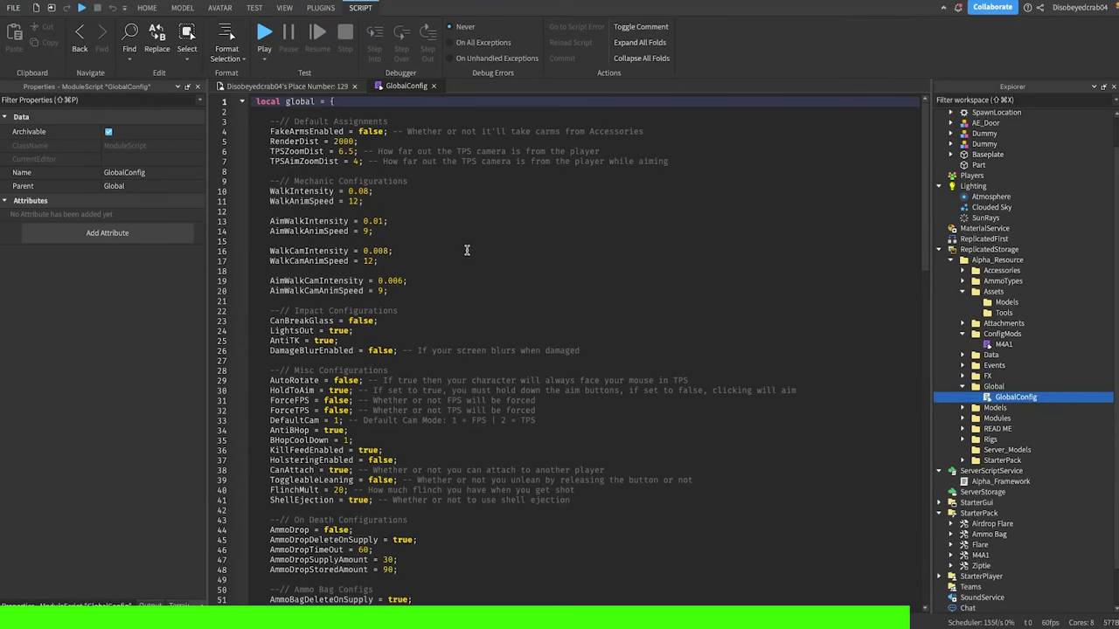
pyautogui.click(373, 137)
pyautogui.doubleClick(376, 133)
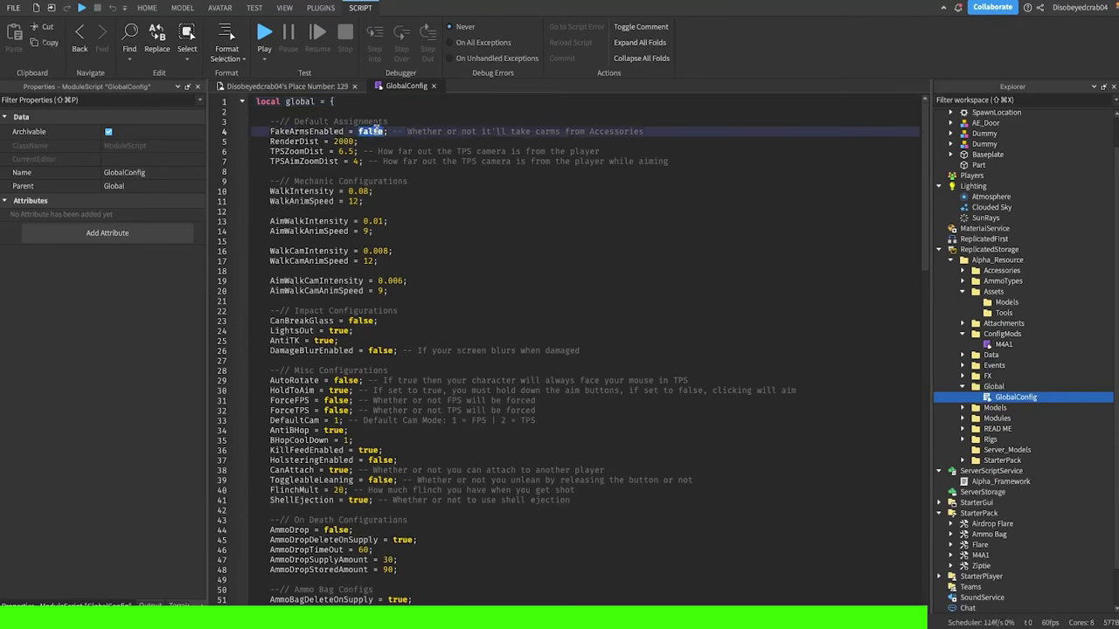
pyautogui.tripleClick(402, 141)
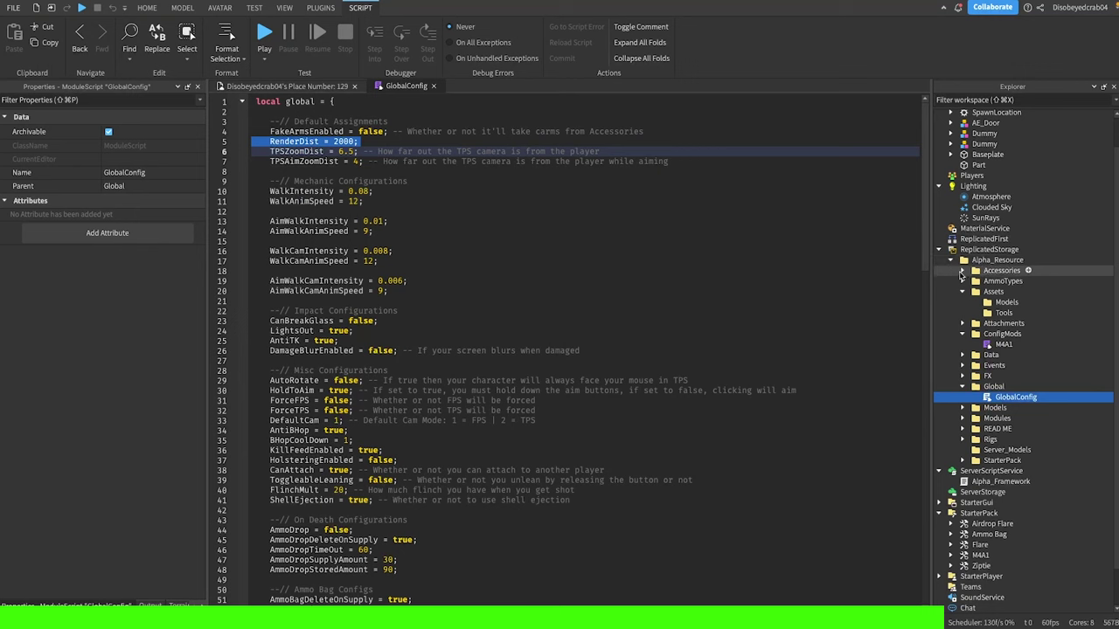
# Step: Inspect the Left Arm and Right Arm parts in the Accessories folder's Arms subfolder and collapse the folders
pyautogui.click(962, 270)
pyautogui.click(975, 280)
pyautogui.click(1019, 291)
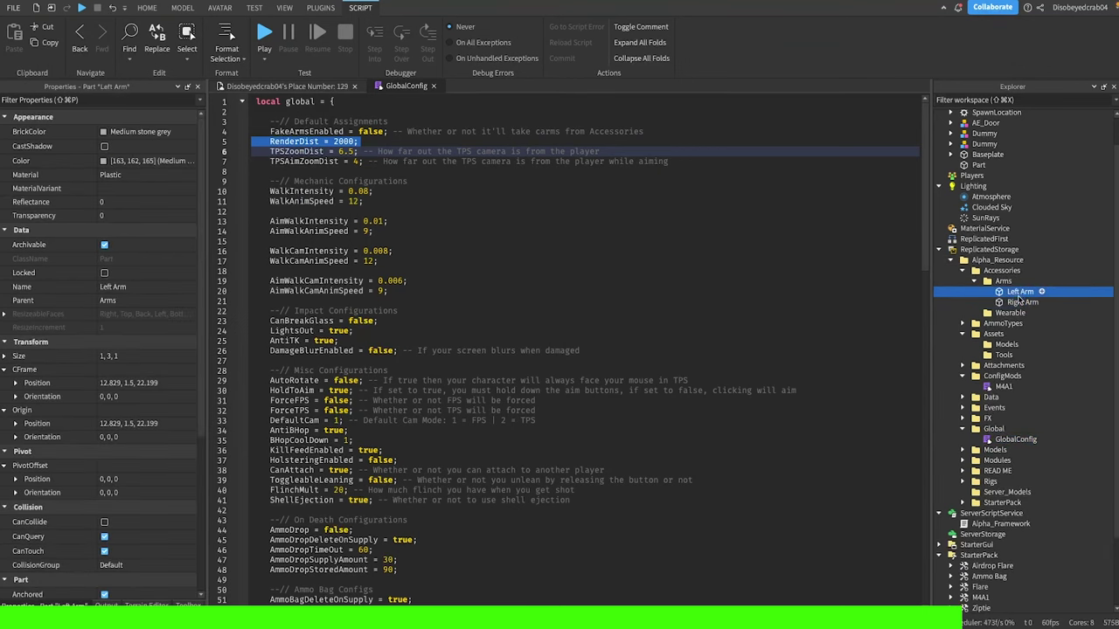
pyautogui.click(1020, 301)
pyautogui.click(1021, 292)
pyautogui.click(1022, 302)
pyautogui.click(1022, 292)
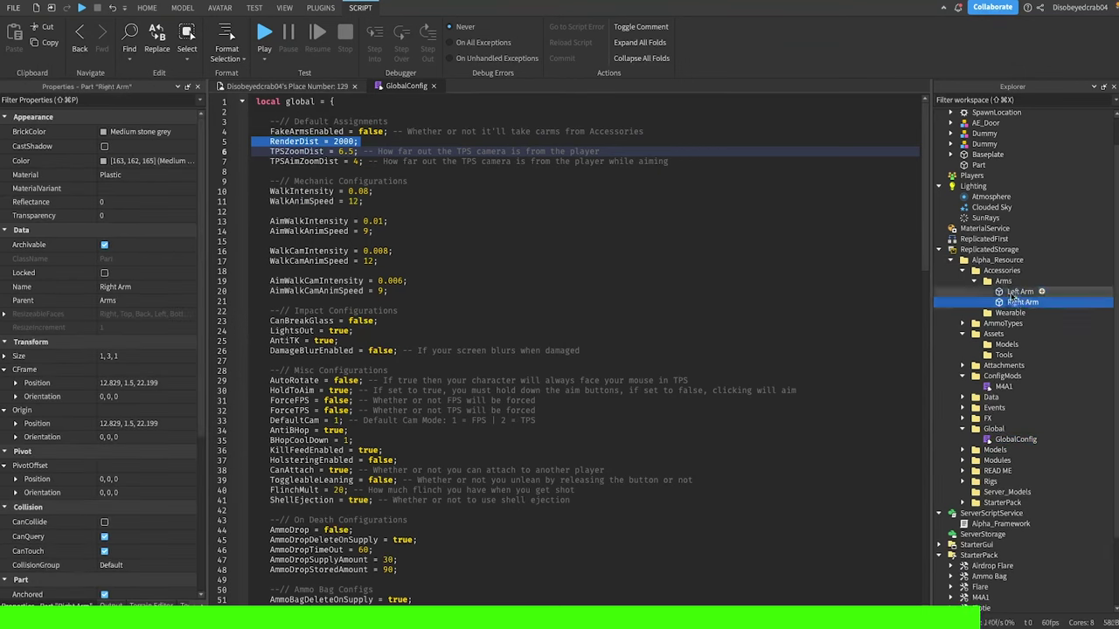
pyautogui.click(976, 281)
pyautogui.click(962, 270)
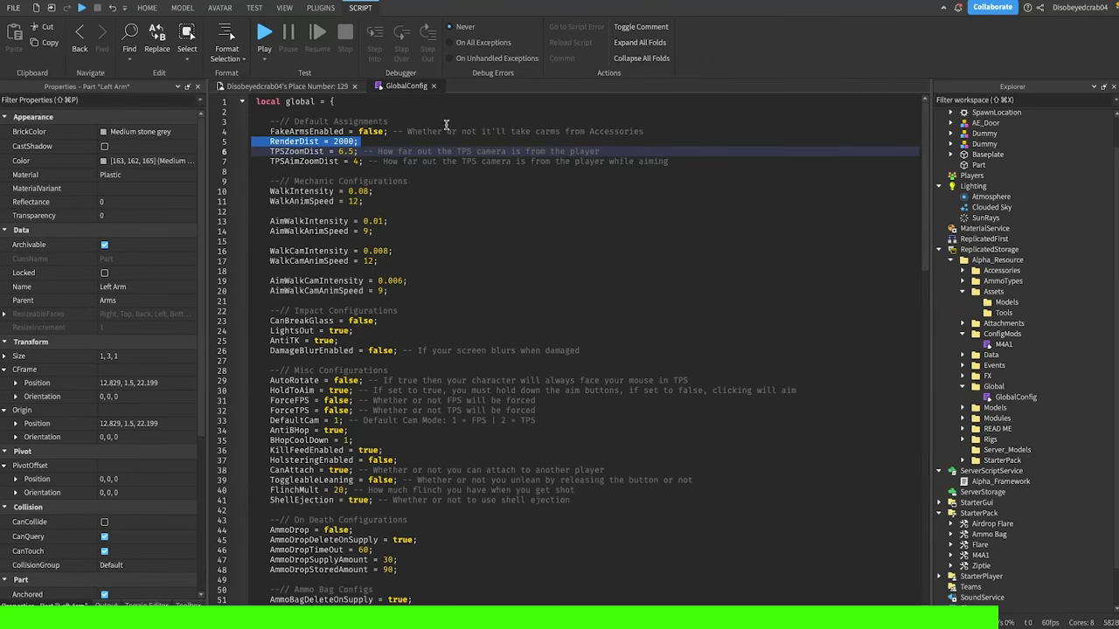
# Step: Read through the remaining GlobalConfig settings, from the mechanic and impact options to the attachment configurations, and close the script
pyautogui.click(376, 132)
pyautogui.click(420, 222)
pyautogui.scroll(-1, 419, 336)
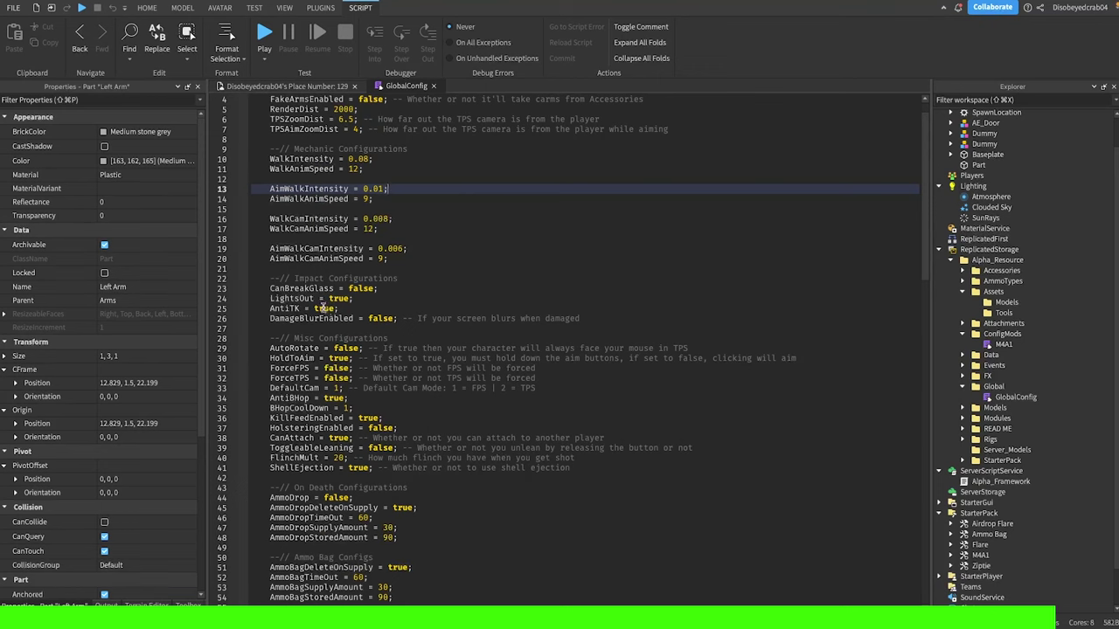
pyautogui.moveTo(324, 308); pyautogui.dragTo(287, 309)
pyautogui.click(386, 318)
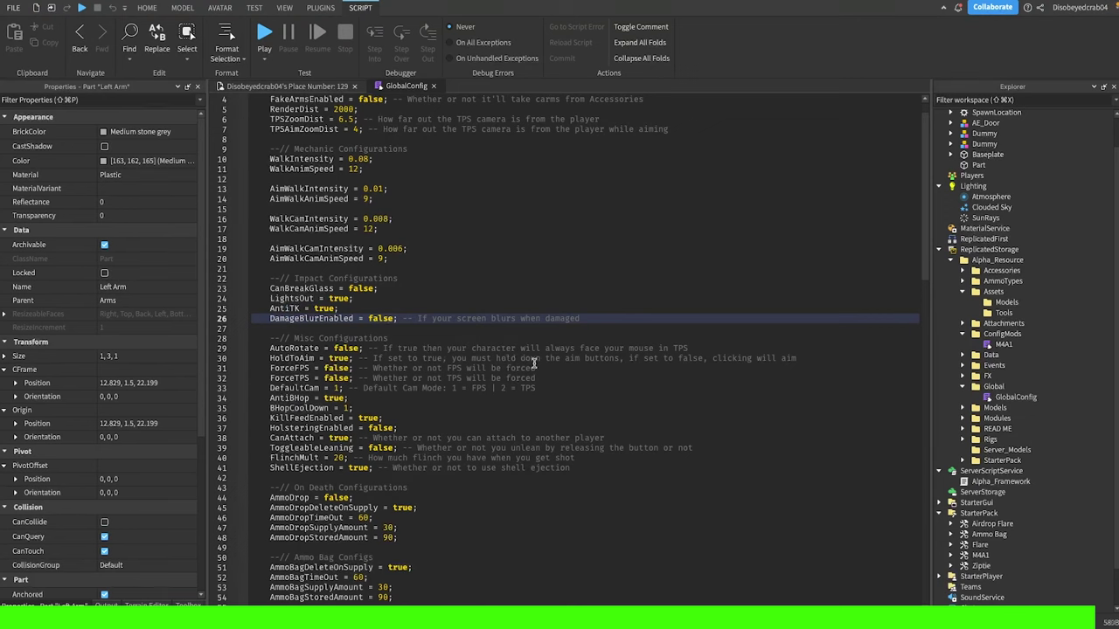
pyautogui.scroll(-5, 416, 401)
pyautogui.click(413, 319)
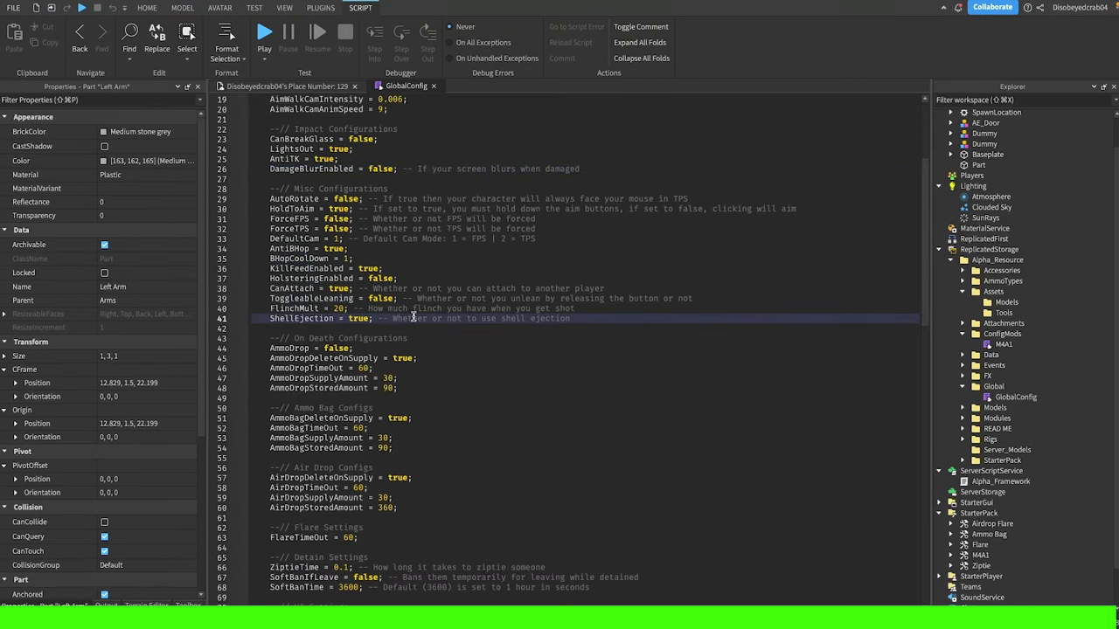
pyautogui.scroll(-18, 446, 447)
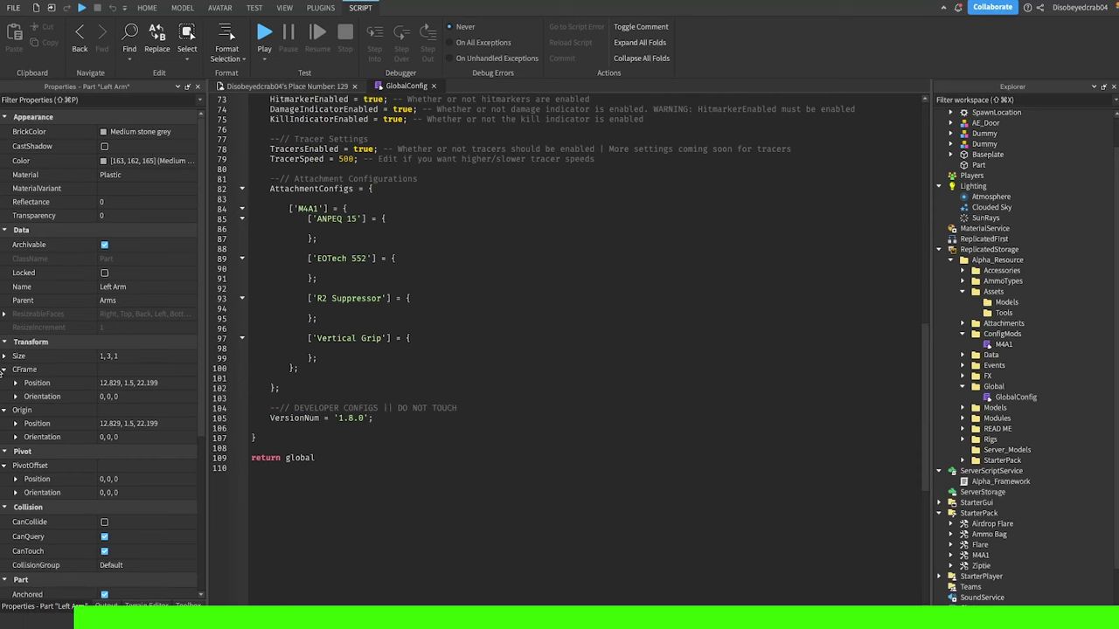
pyautogui.click(431, 86)
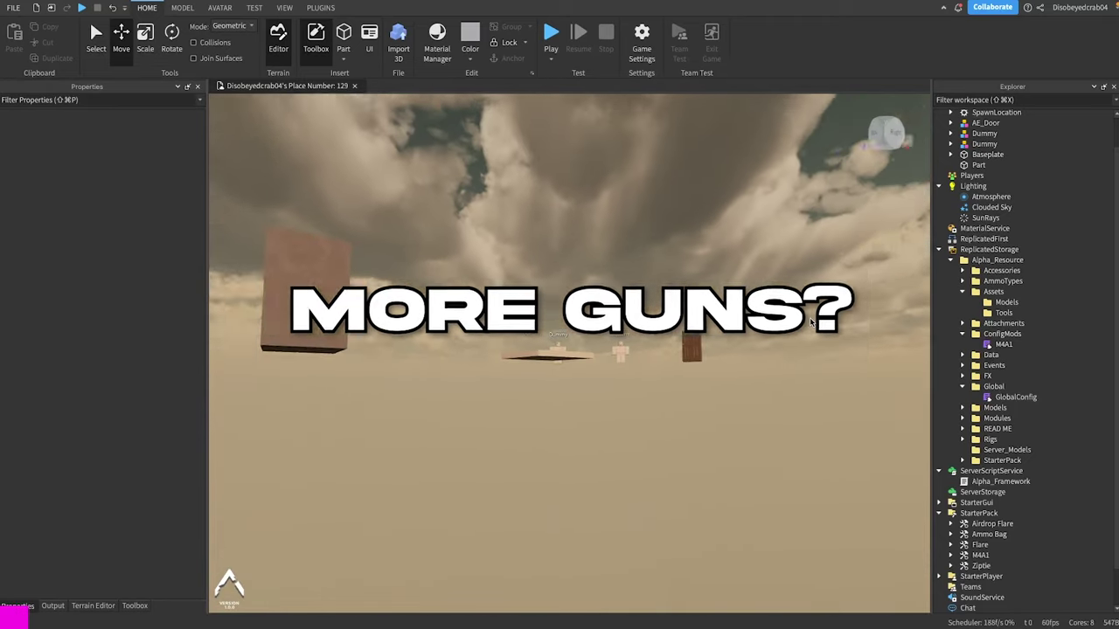
pyautogui.press('w')
pyautogui.moveTo(810, 322); pyautogui.dragTo(810, 321, button='right')
pyautogui.press('e')
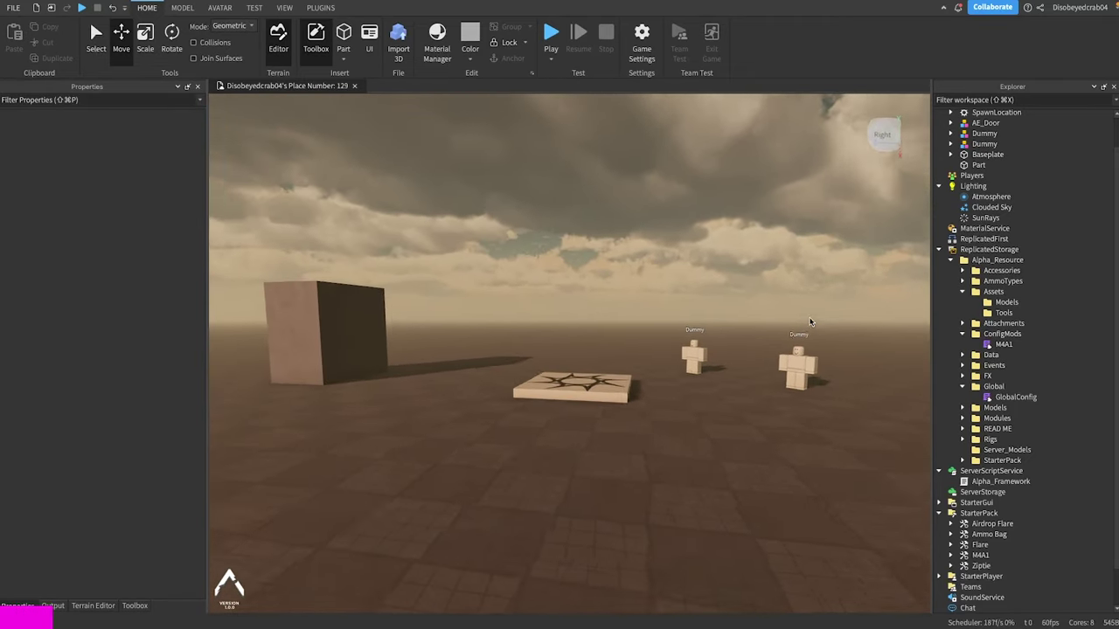
pyautogui.press('d')
# Step: Switch to Discord and open the conversions channel of the Alpha Engine server
pyautogui.press('super+Tab')
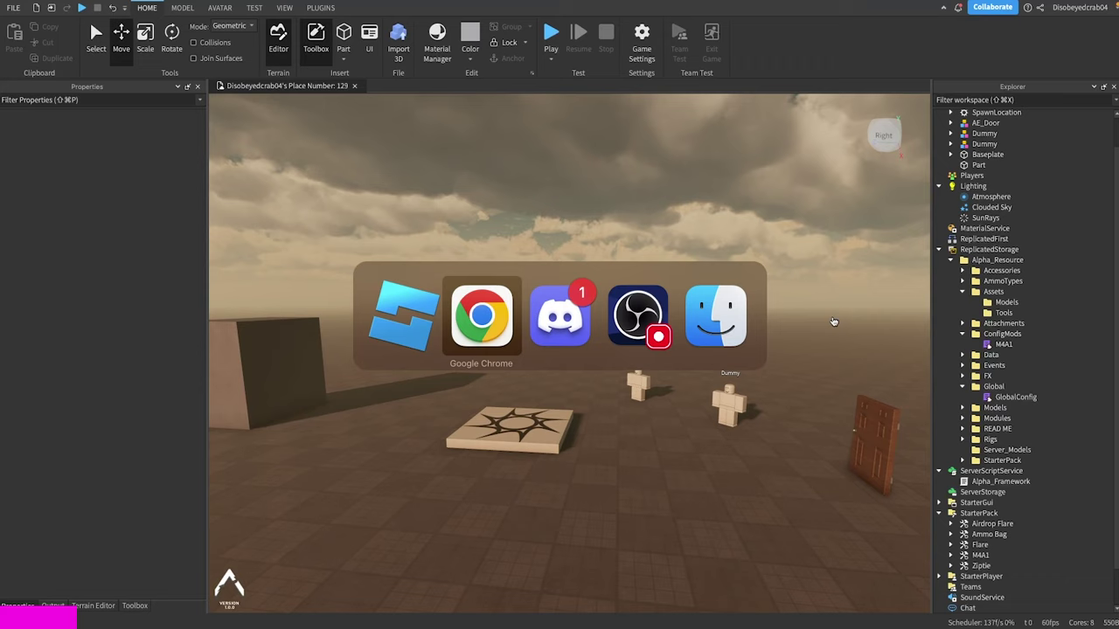
pyautogui.press('super+Tab')
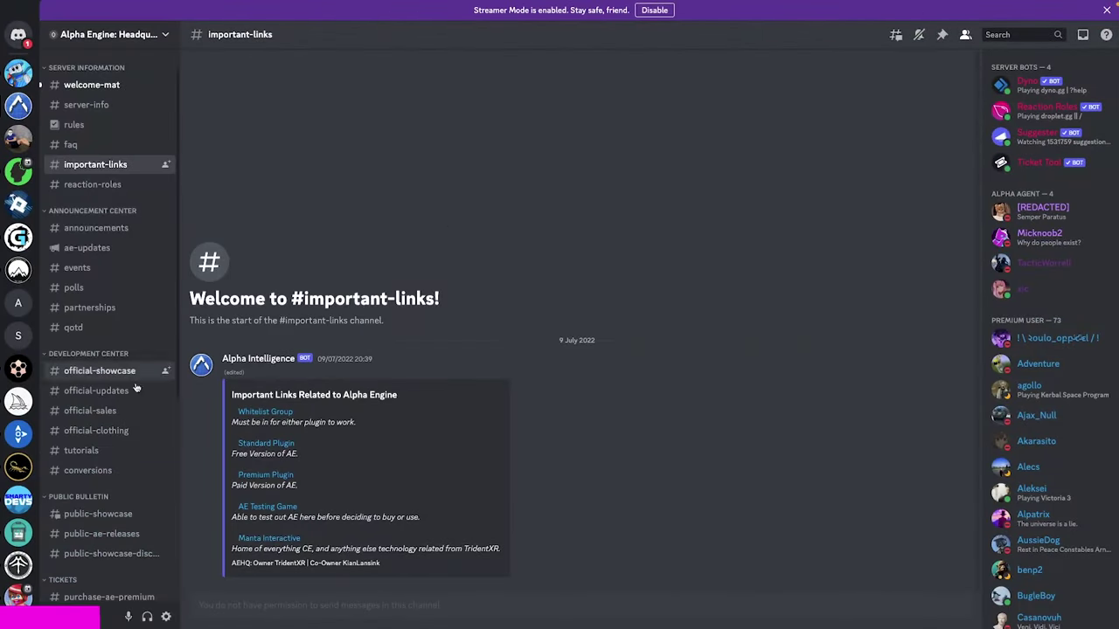
pyautogui.click(121, 473)
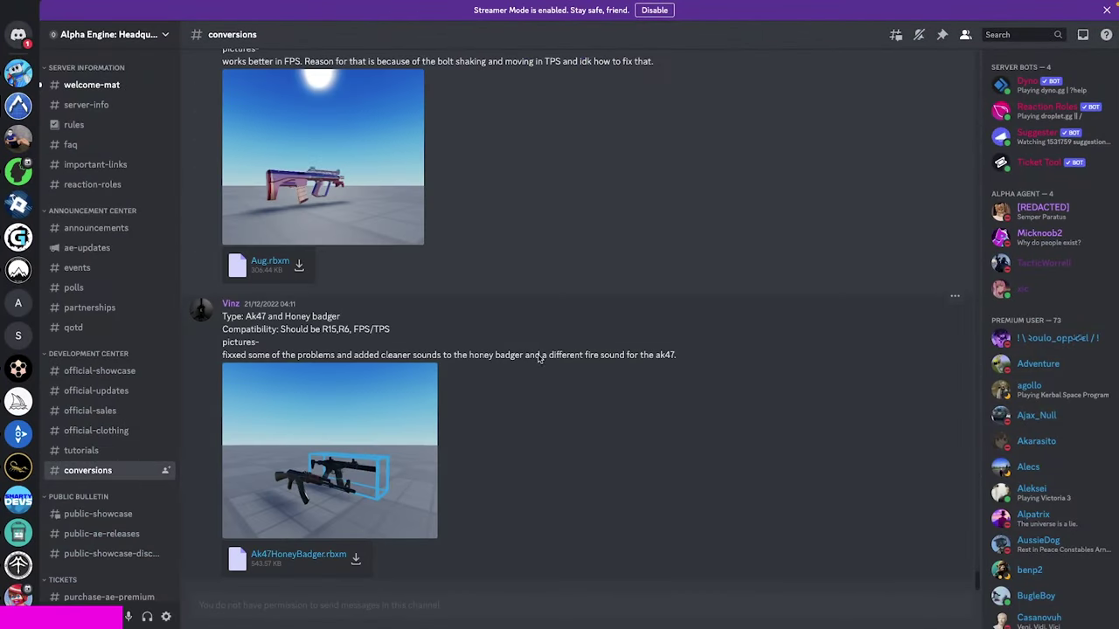
# Step: Browse the gun conversion posts in the channel and examine the Mod M4A1 post with the moddedm4.rbxm file
pyautogui.scroll(15, 452, 295)
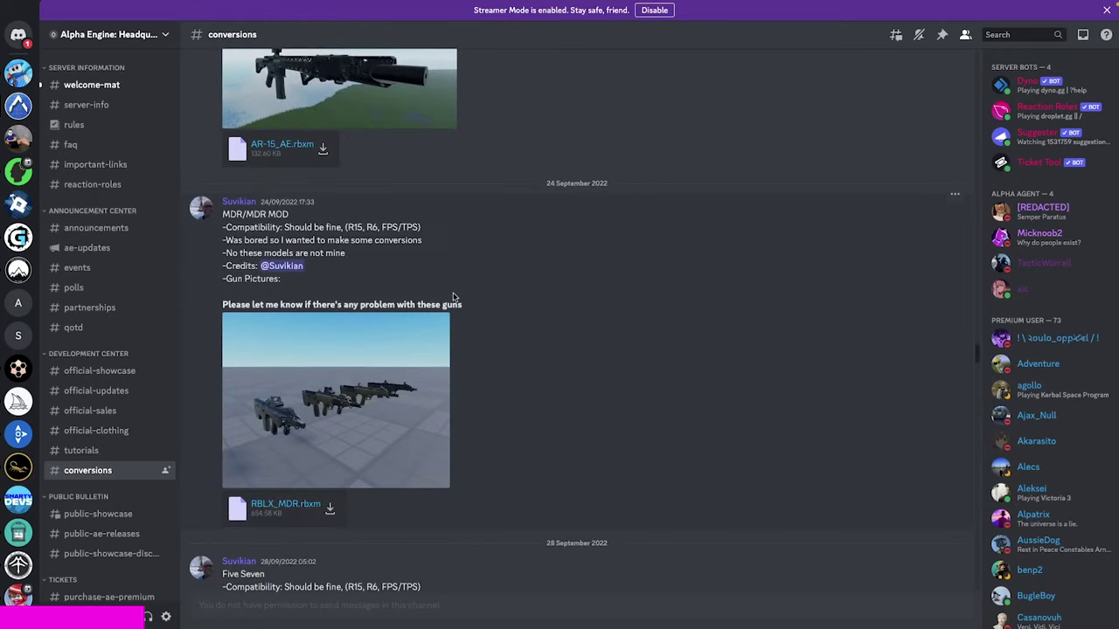
pyautogui.scroll(-10, 452, 294)
pyautogui.scroll(5, 485, 337)
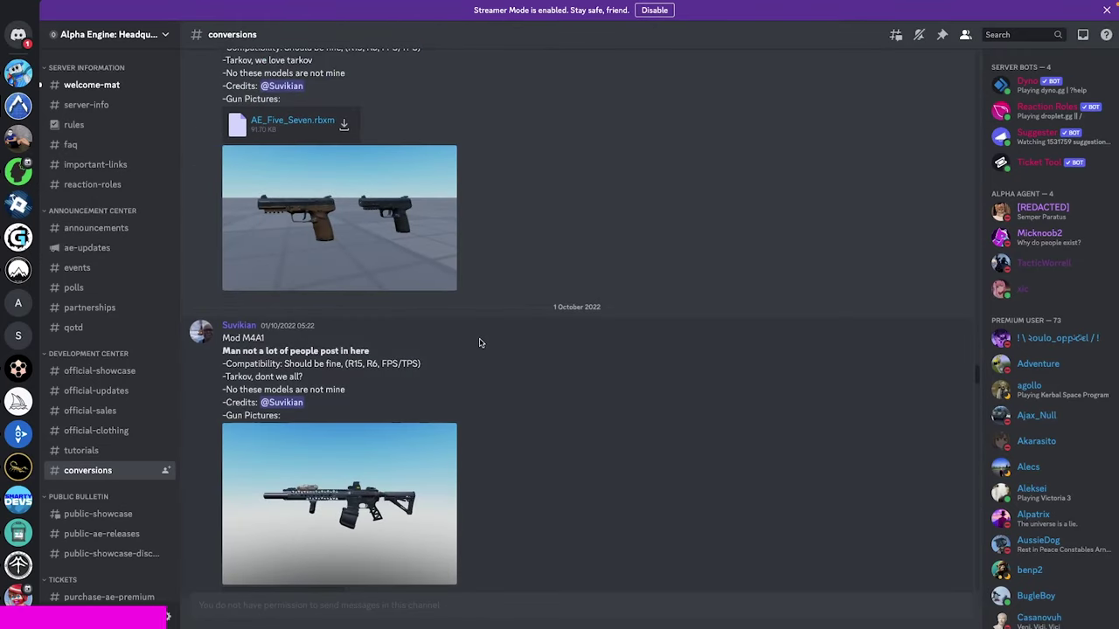
pyautogui.scroll(-15, 479, 343)
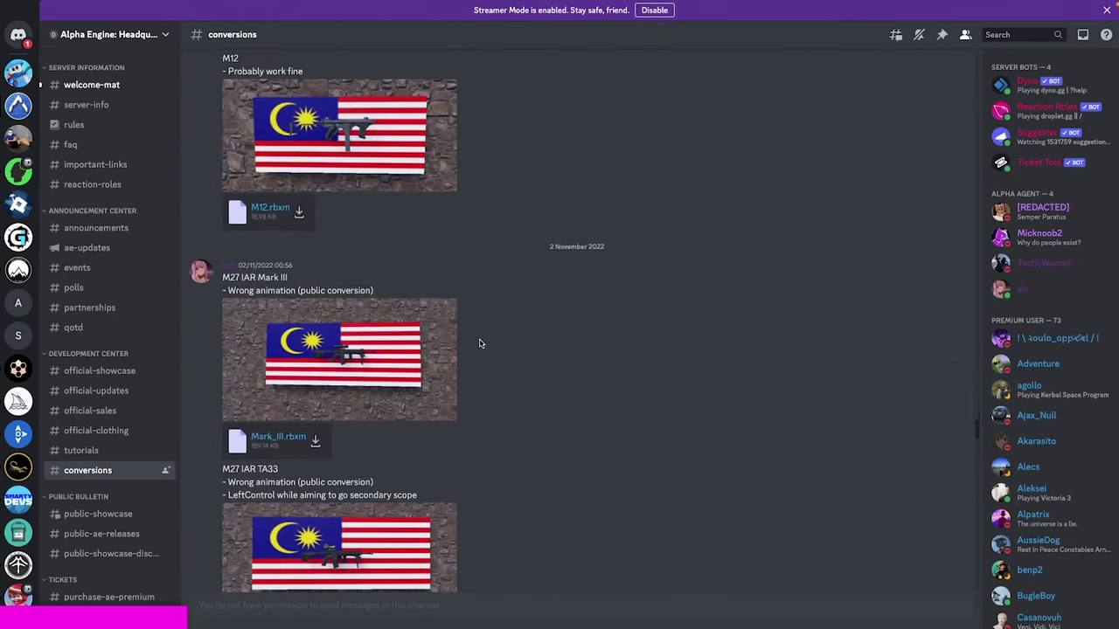
pyautogui.scroll(-5, 479, 343)
pyautogui.scroll(15, 479, 342)
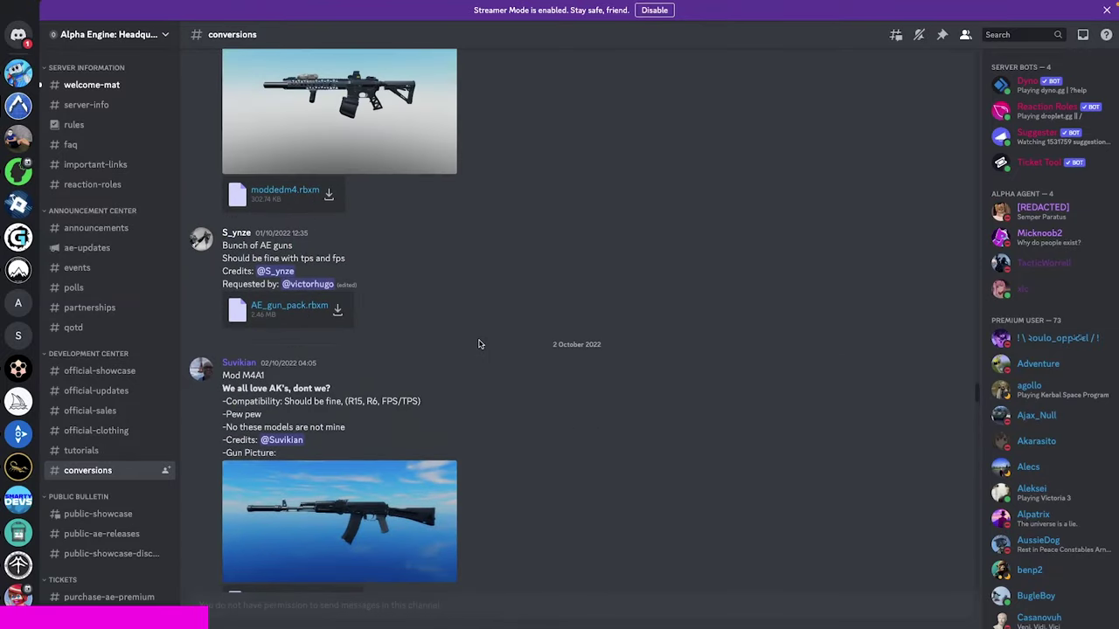
pyautogui.scroll(6, 479, 343)
pyautogui.scroll(-3, 472, 339)
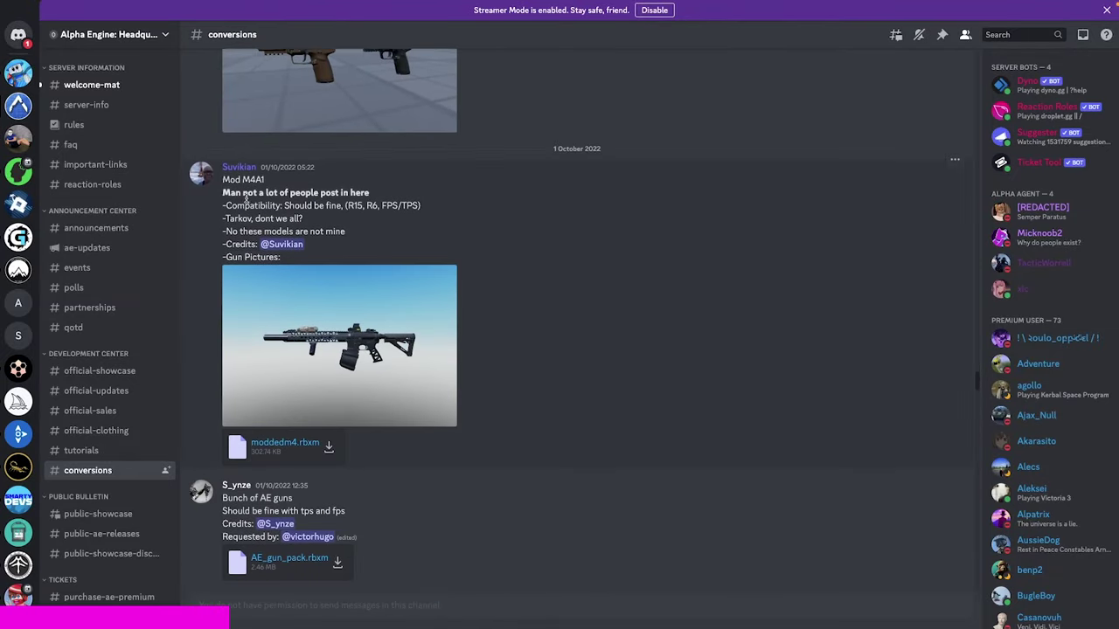
pyautogui.click(412, 247)
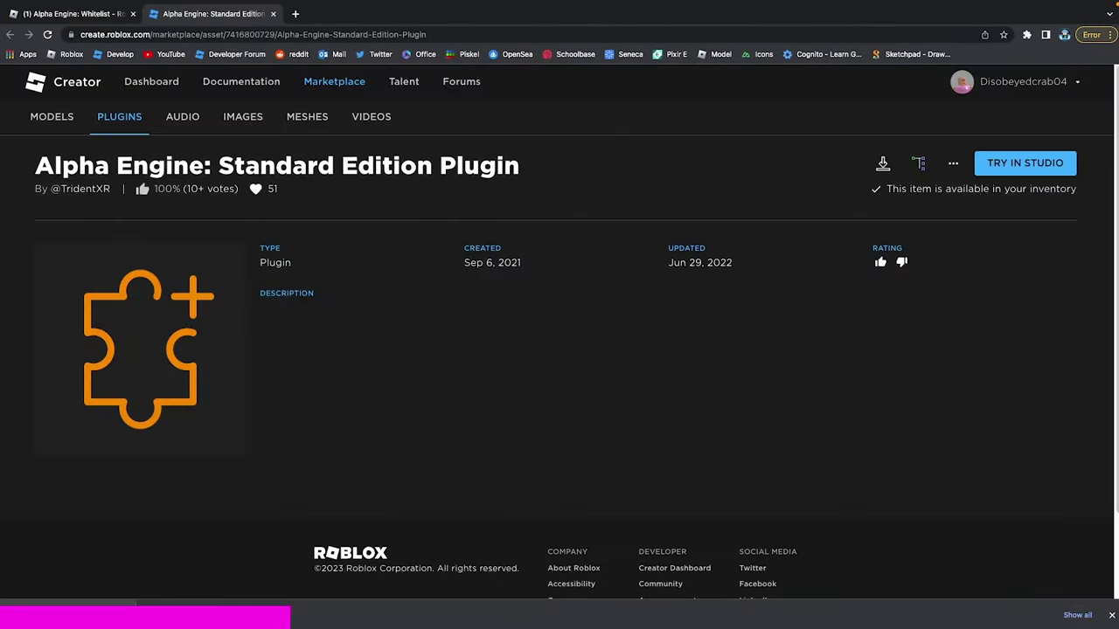
# Step: Switch back to Roblox Studio and move the Mod M4A1 module from Modded M4's Config folder into Alpha_Resource's ConfigMods
pyautogui.press('super+Tab')
pyautogui.press('super+Tab')
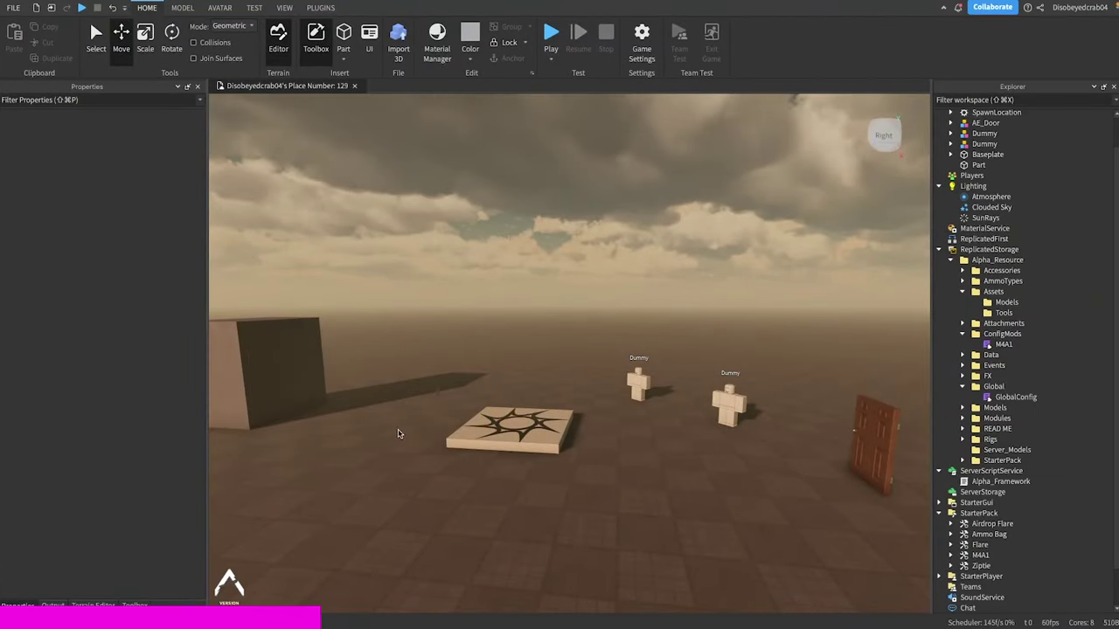
pyautogui.scroll(2, 955, 125)
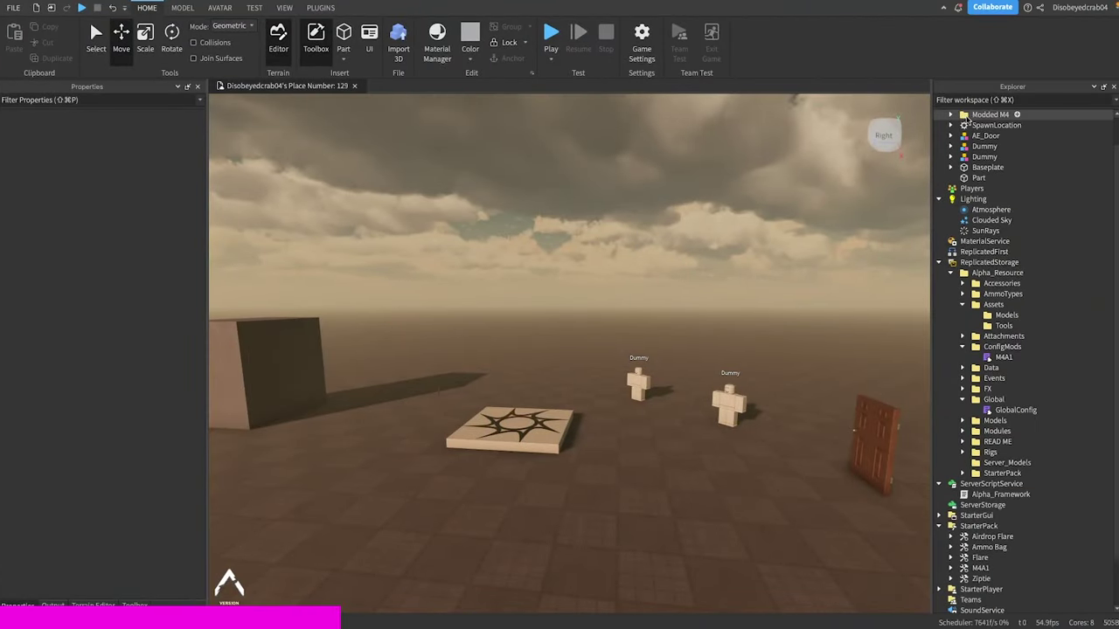
pyautogui.click(964, 125)
pyautogui.moveTo(1005, 135); pyautogui.dragTo(1040, 378)
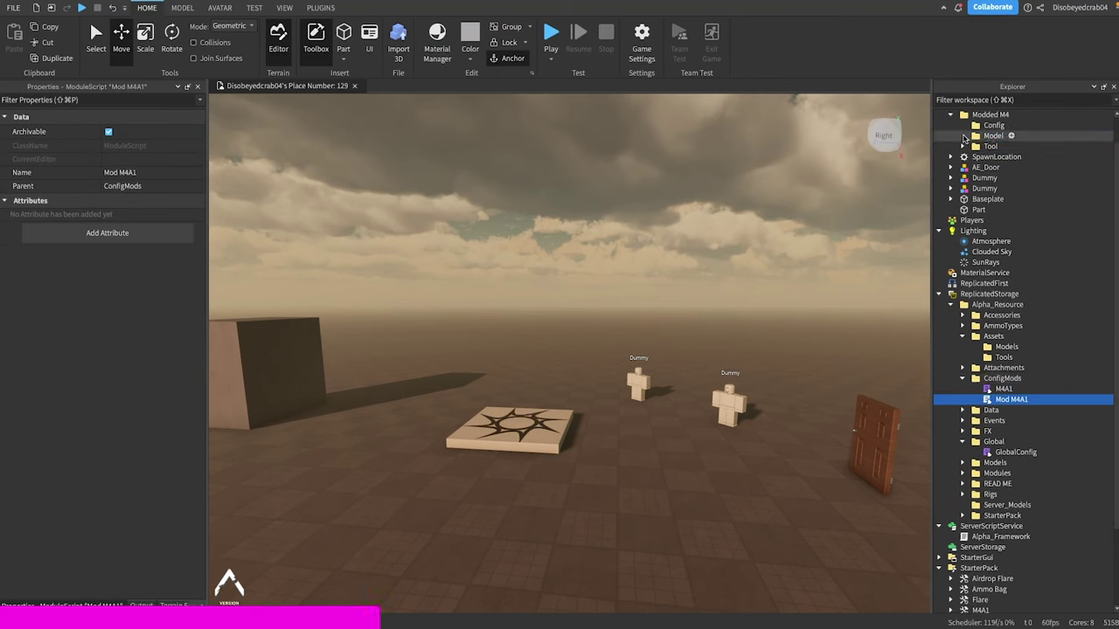
# Step: Move the Mod M4A1 model from Modded M4 into Alpha_Resource's Models folder and its Mod M4A1 tool into StarterPack
pyautogui.click(964, 136)
pyautogui.moveTo(1010, 146); pyautogui.dragTo(1034, 473)
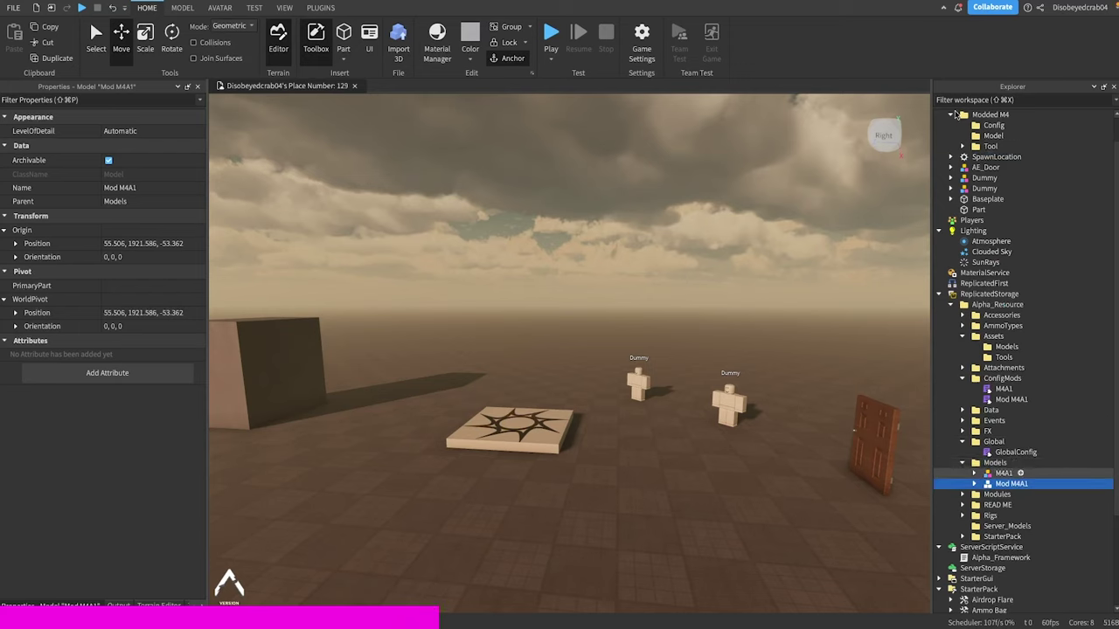
pyautogui.click(962, 147)
pyautogui.moveTo(1005, 157); pyautogui.dragTo(1019, 480)
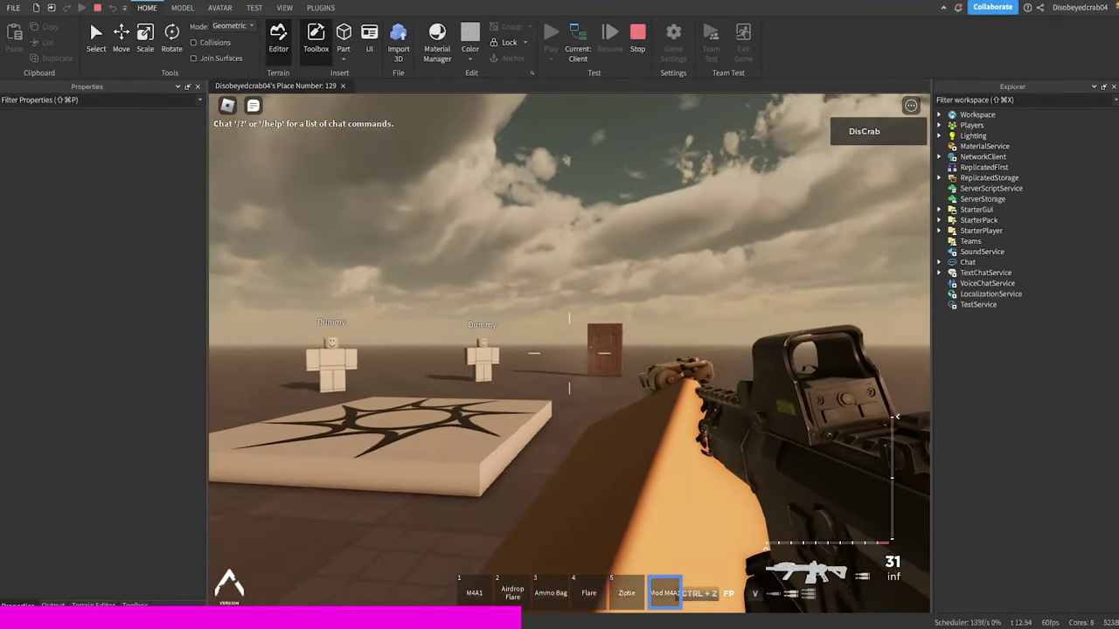
# Step: Test the Mod M4A1 in the running playtest by aiming down its sight and firing at a dummy
pyautogui.rightClick(569, 353)
pyautogui.click(570, 353)
pyautogui.click(569, 353)
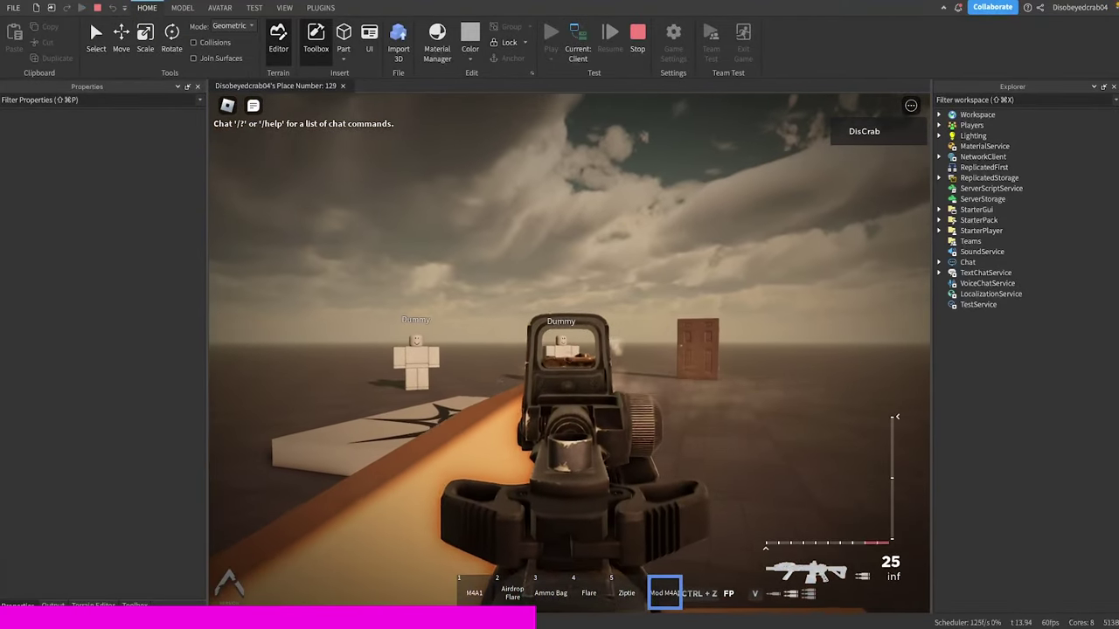
# Step: Fire the Mod M4A1 at the dummies in the playtest, reload it and fire another burst
pyautogui.click(569, 353)
pyautogui.click(569, 353)
pyautogui.click(569, 353)
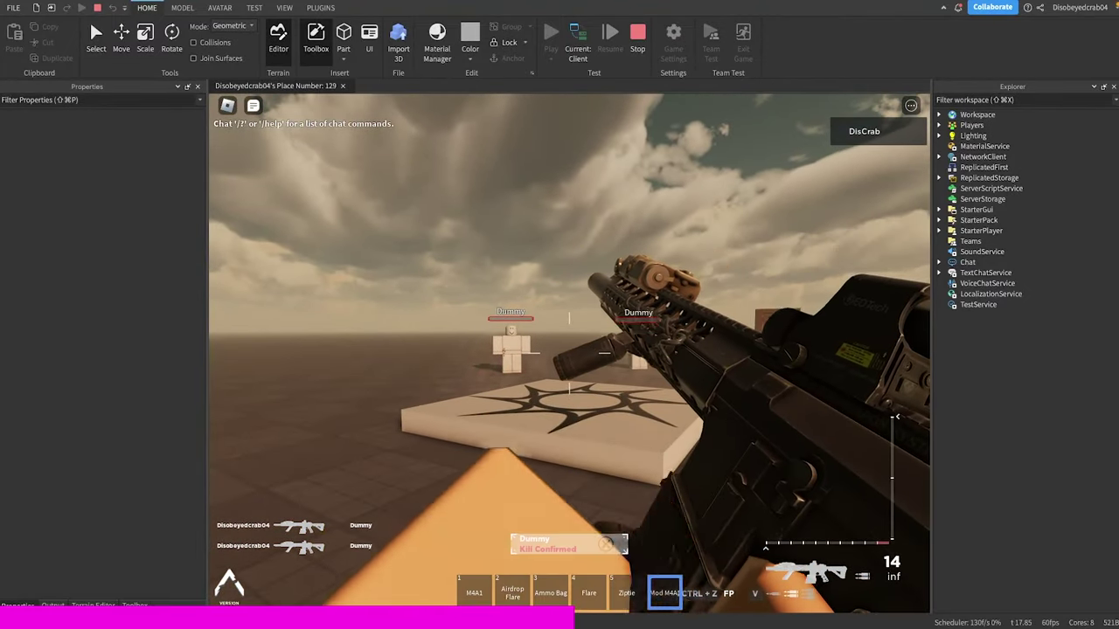
pyautogui.press('r')
pyautogui.click(569, 353)
pyautogui.click(569, 353)
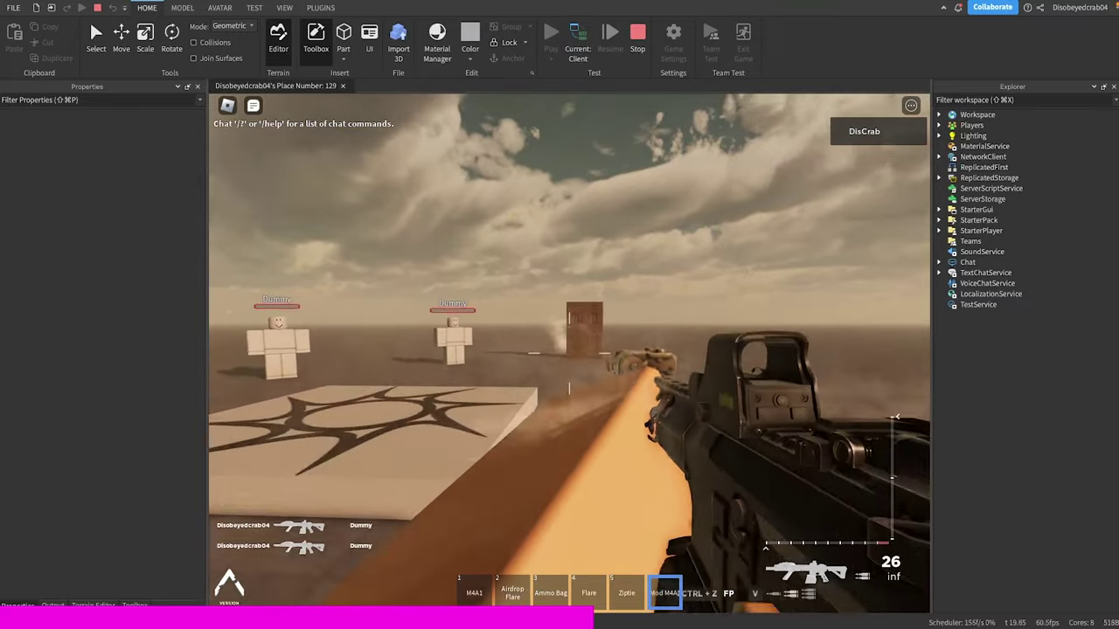
# Step: Walk up to the door, shoot it while aiming down the Mod M4A1's sight, and reload the gun
pyautogui.press('w')
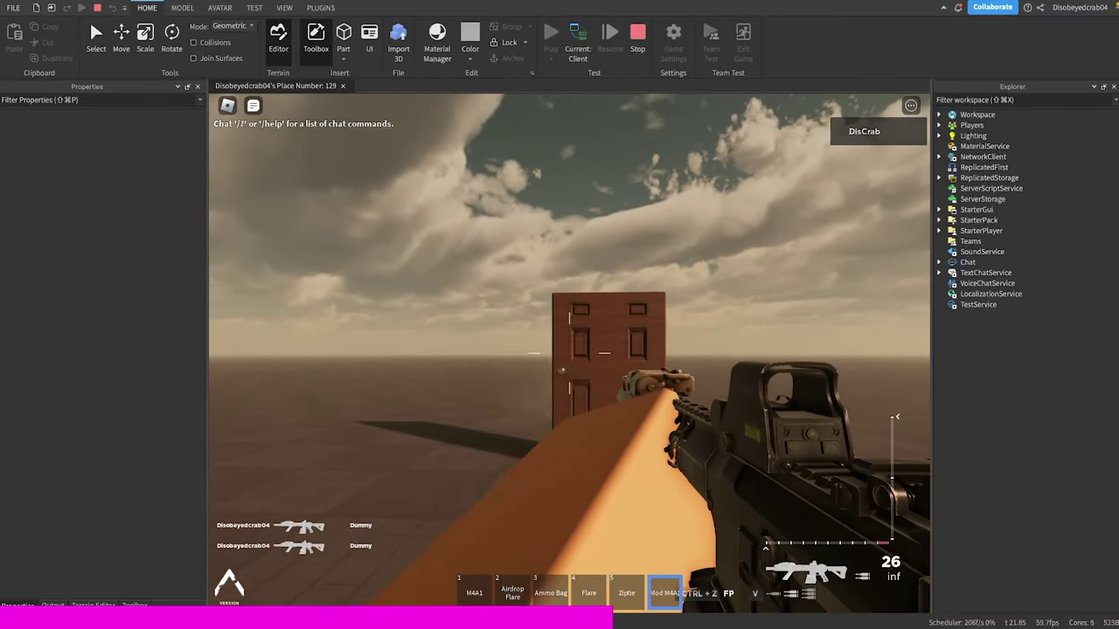
pyautogui.rightClick(569, 353)
pyautogui.click(569, 353)
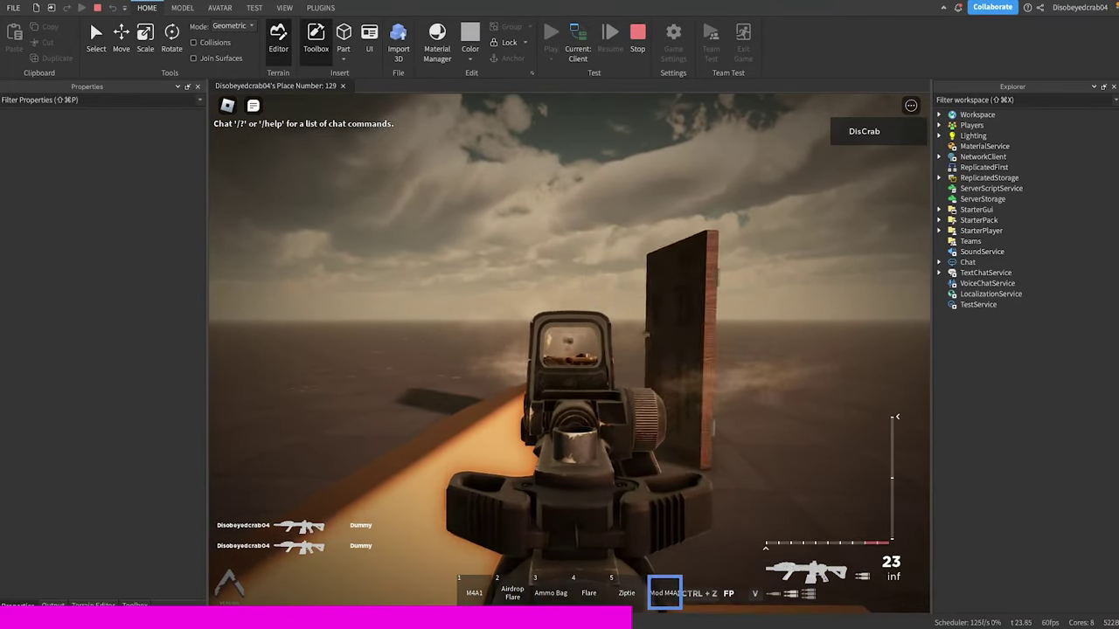
pyautogui.press('w')
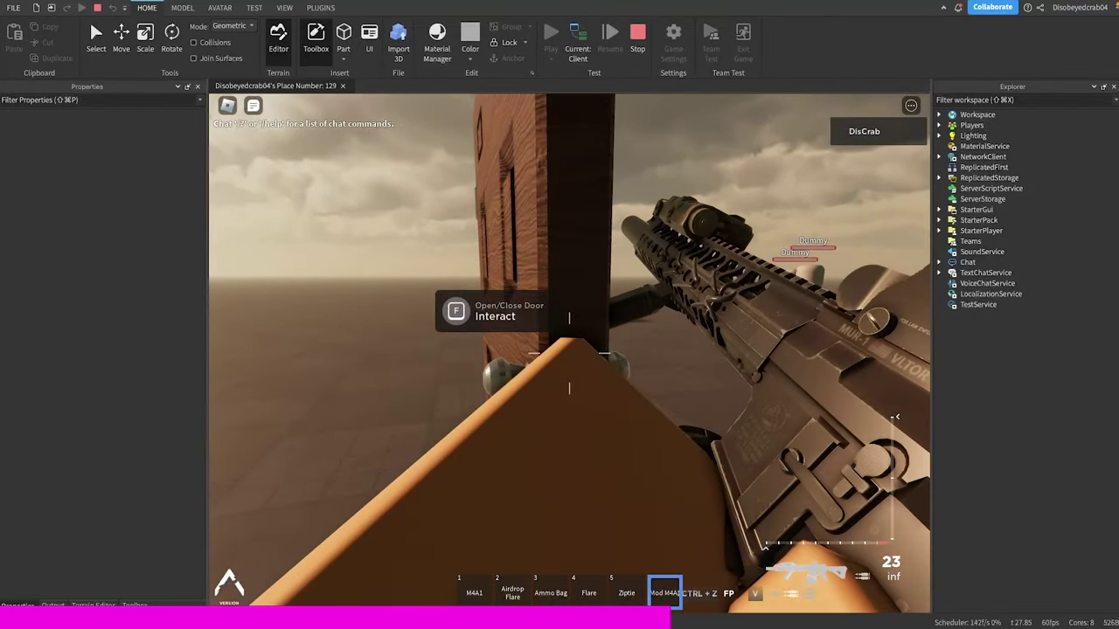
pyautogui.press('r')
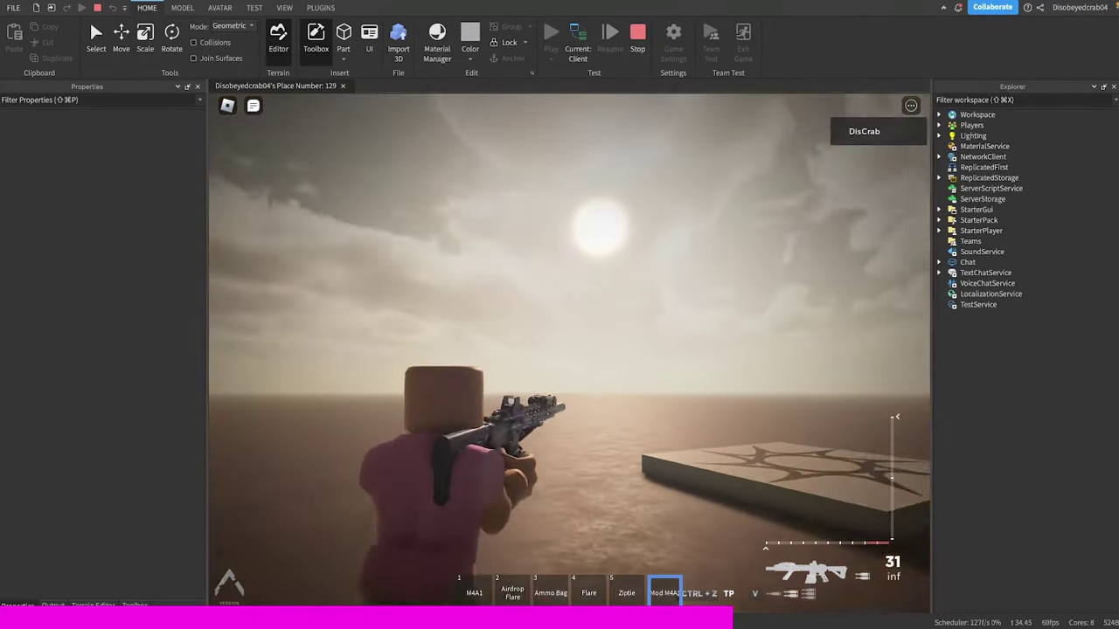
# Step: Test the Mod M4A1 in third-person view by firing bursts past the spawn platform at the large block
pyautogui.click(569, 354)
pyautogui.click(569, 354)
pyautogui.click(569, 353)
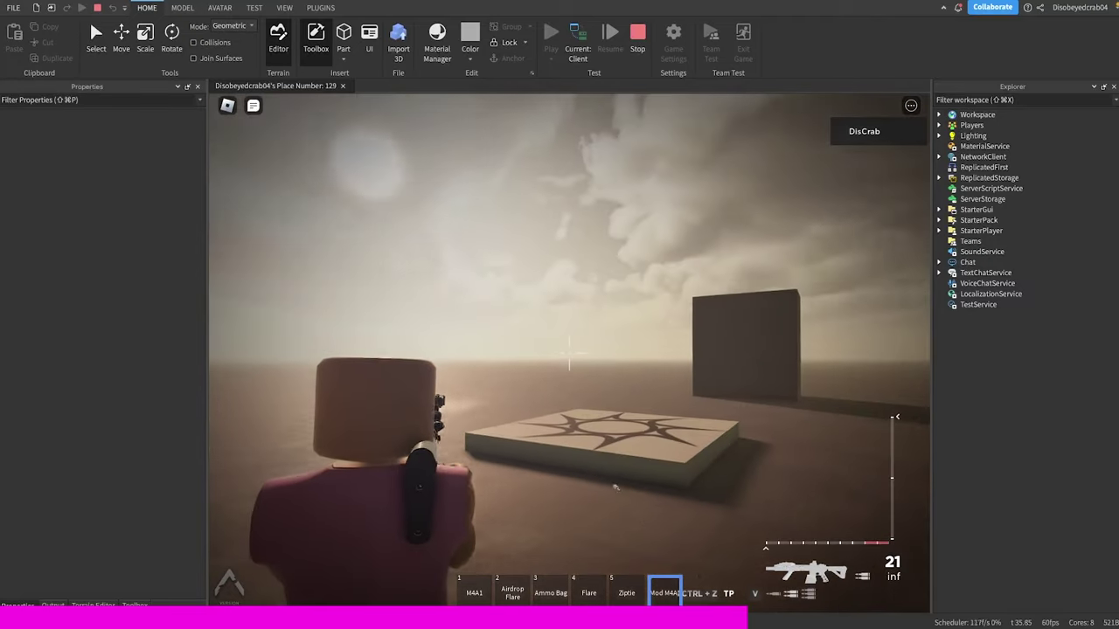
pyautogui.click(569, 354)
pyautogui.click(569, 354)
pyautogui.click(569, 353)
pyautogui.click(569, 353)
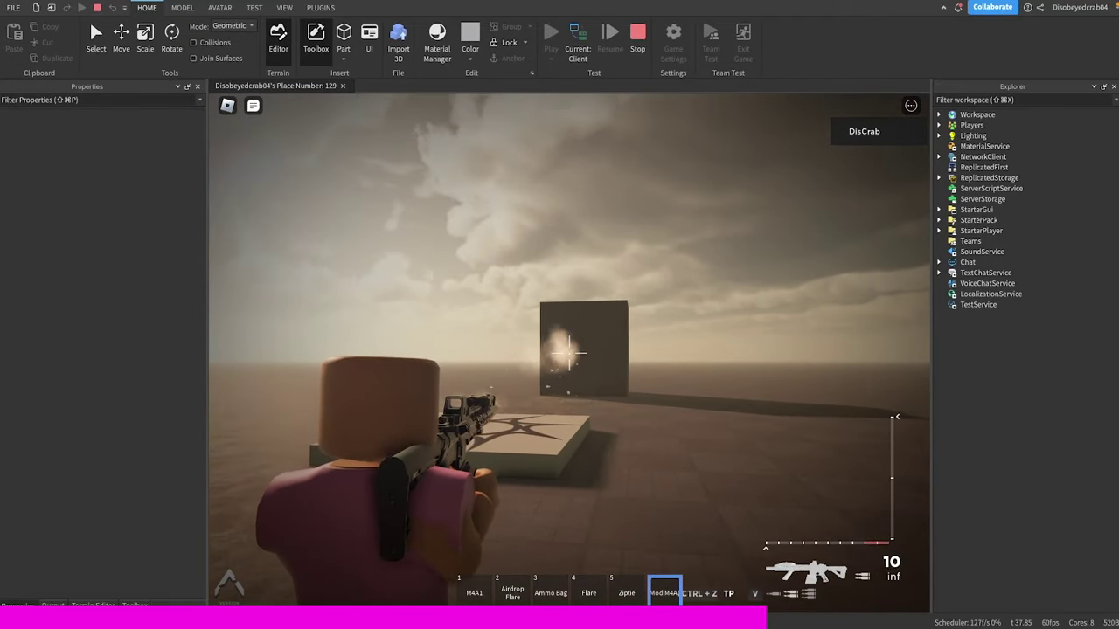
pyautogui.click(569, 354)
pyautogui.click(569, 353)
pyautogui.press('a')
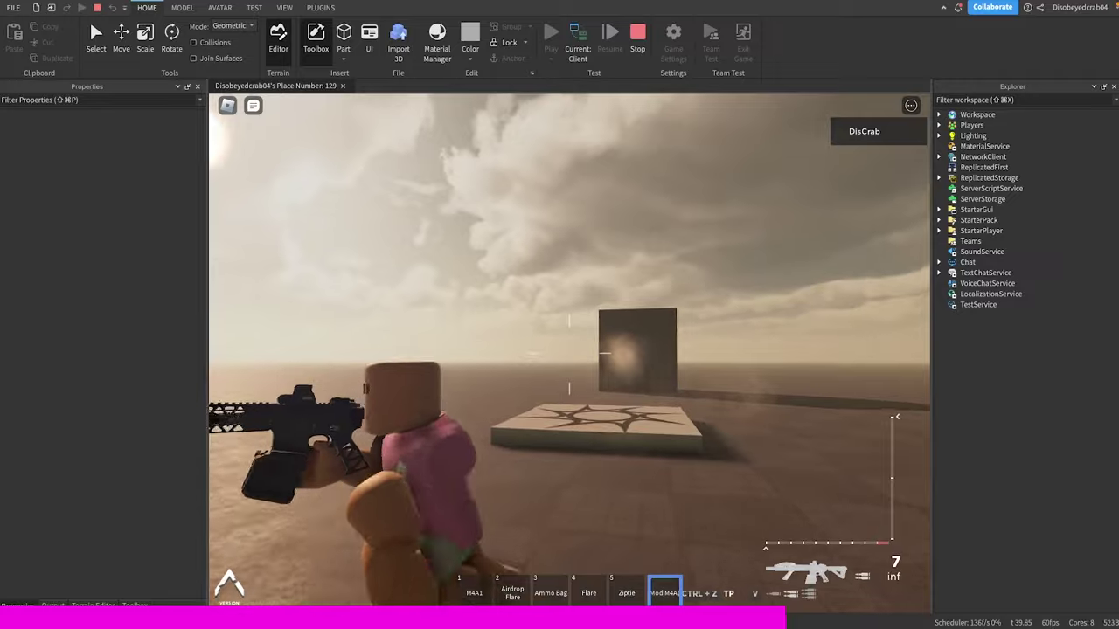
# Step: Back away and fire the Mod M4A1 at the dummies from third-person view
pyautogui.press('s')
pyautogui.rightClick(569, 353)
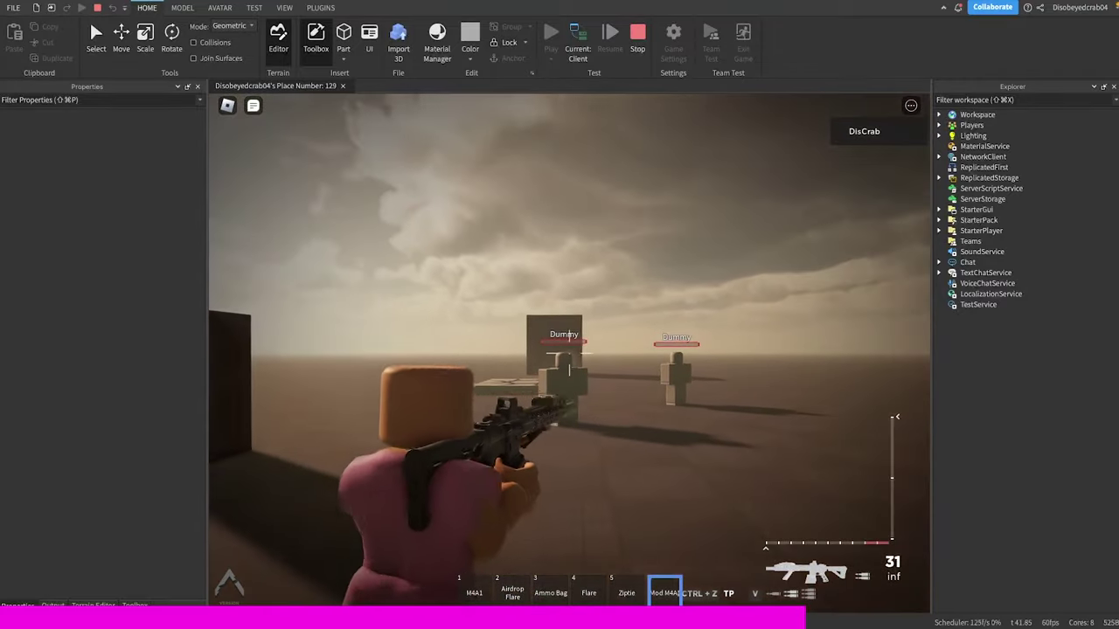
pyautogui.click(569, 354)
pyautogui.click(569, 353)
pyautogui.click(569, 354)
pyautogui.press('s')
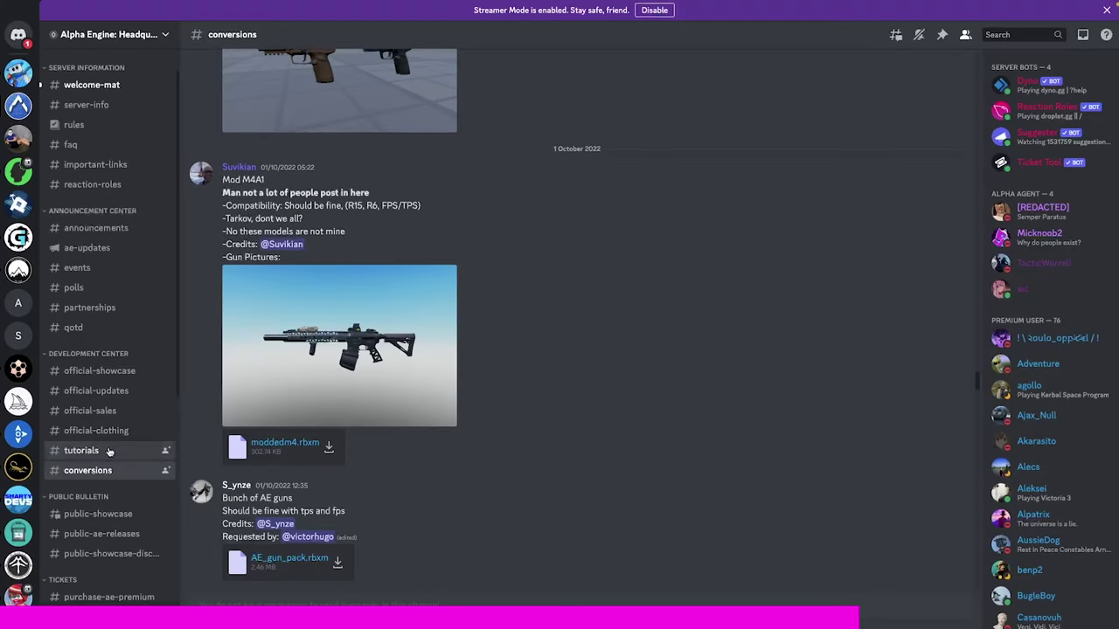
# Step: Look at the tutorials channel with the Conversion Tutorial in Discord and switch back to the Roblox Studio playtest
pyautogui.click(110, 451)
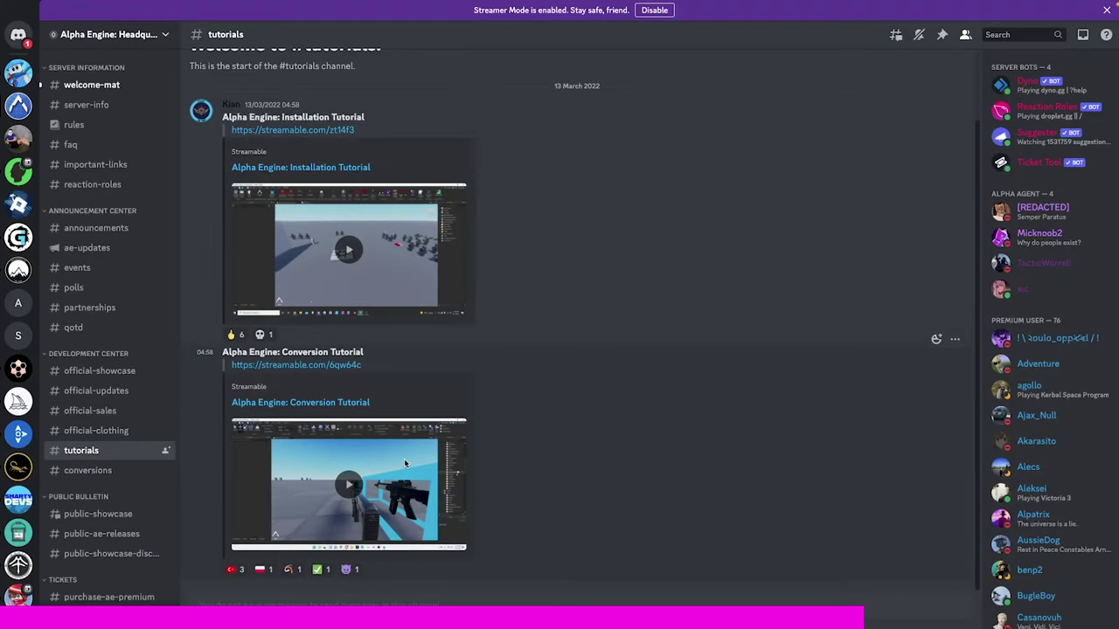
pyautogui.press('super+Tab')
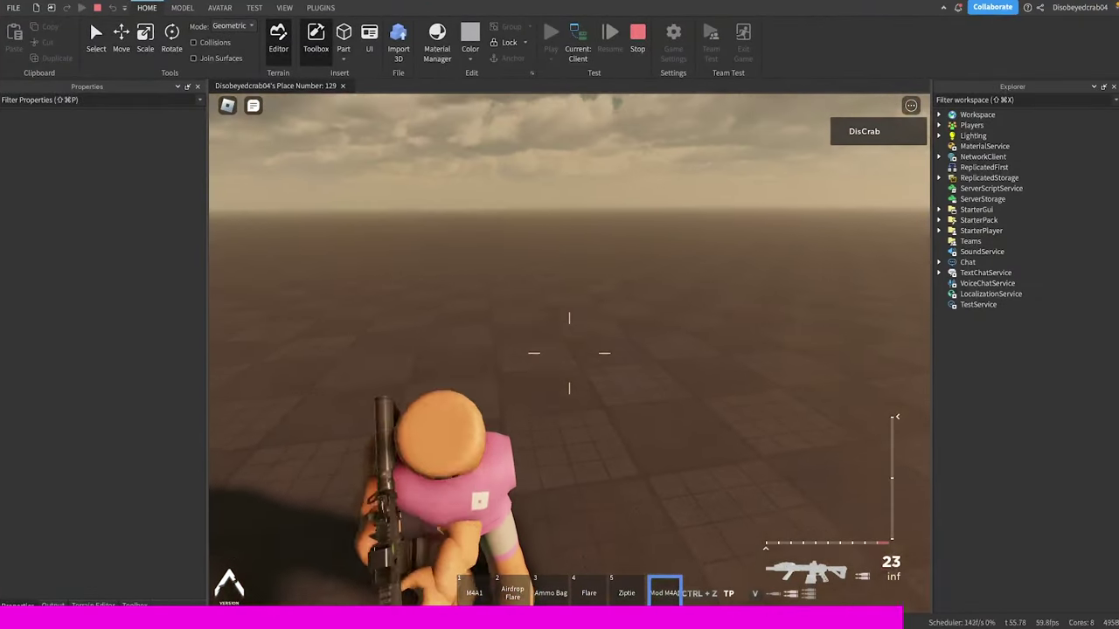
pyautogui.press('6')
pyautogui.press('1')
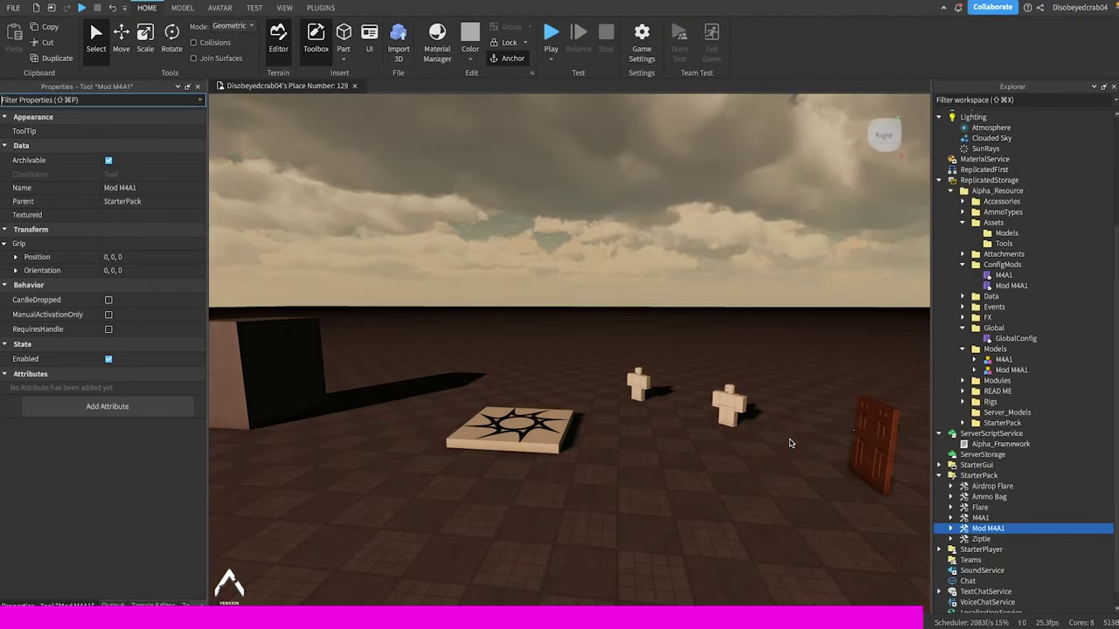
# Step: Expand the M4A1 model in Alpha_Resource's Models folder and inspect its OldAimPart, LaserNode, Part and ProjectorSight
pyautogui.scroll(-2, 1040, 479)
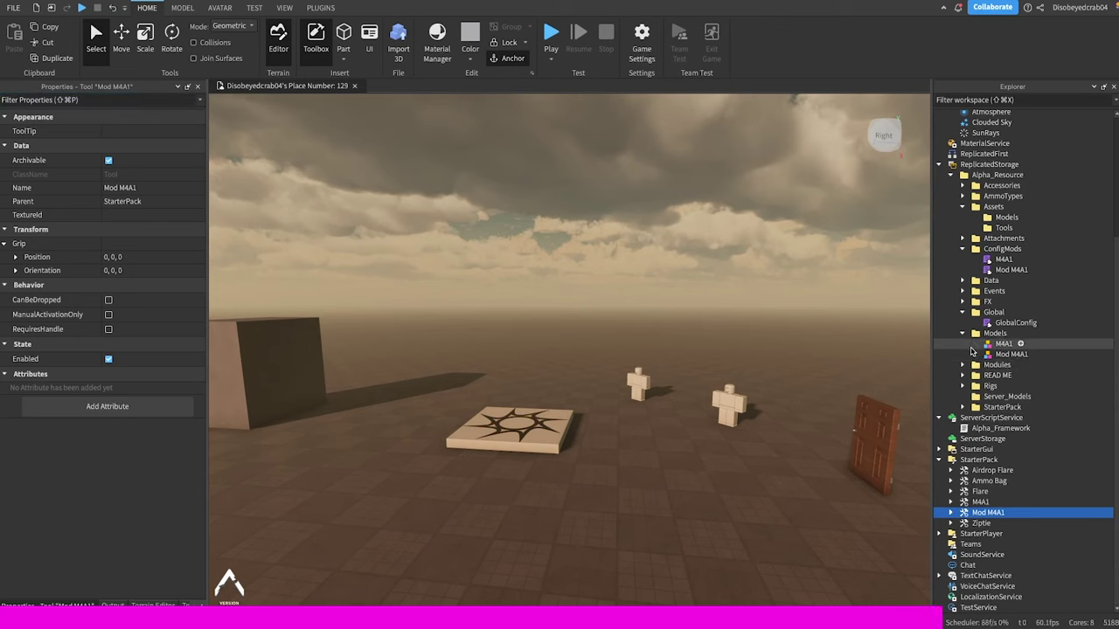
pyautogui.click(973, 343)
pyautogui.scroll(-8, 1022, 393)
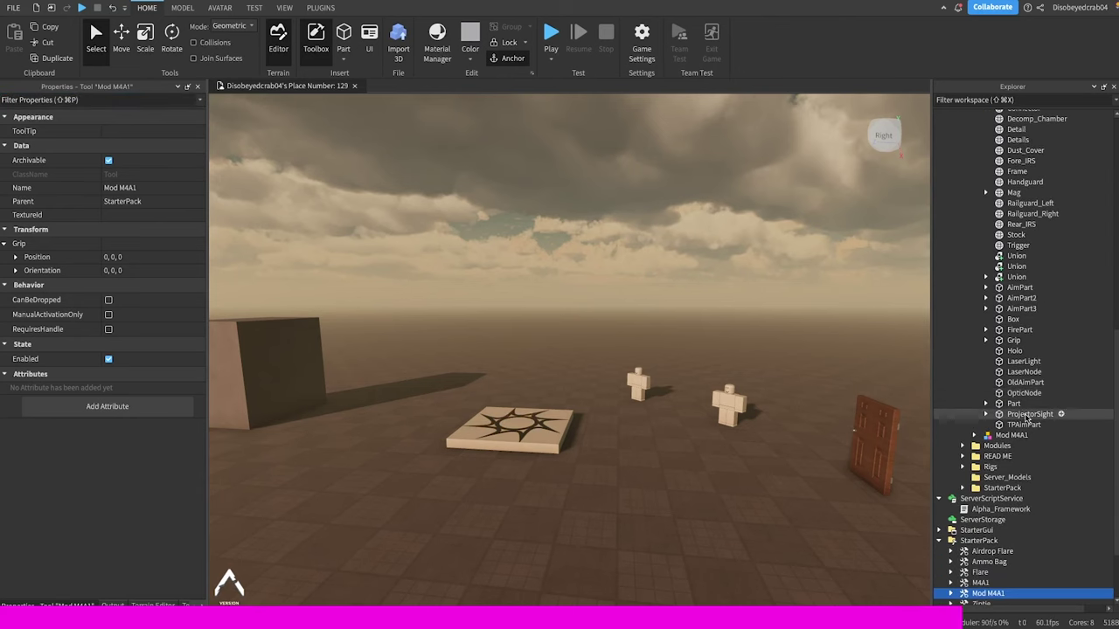
pyautogui.click(1019, 385)
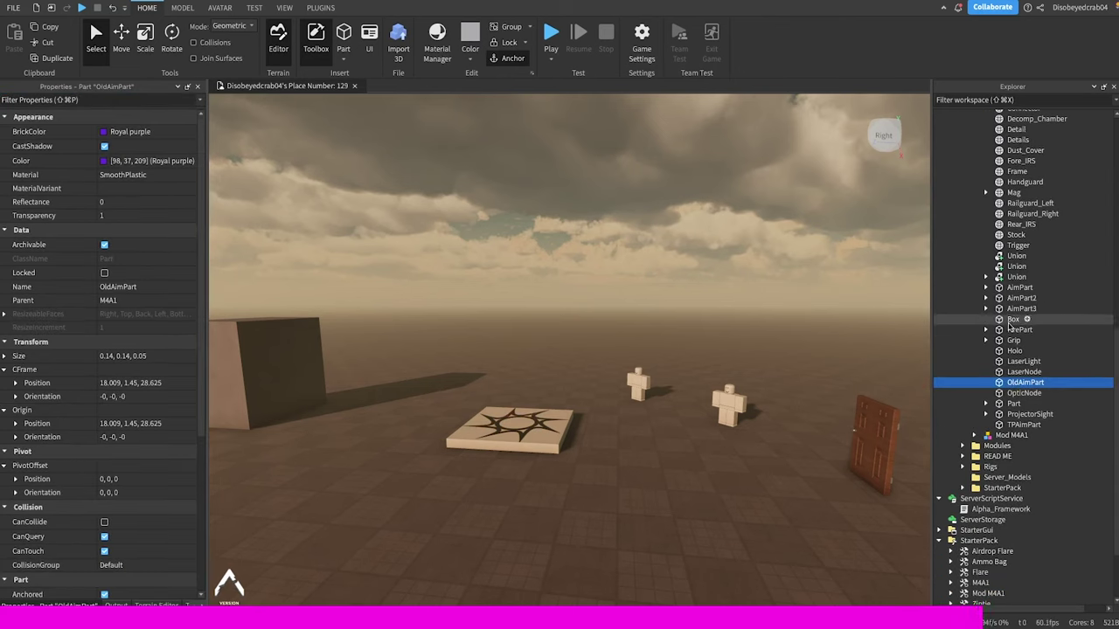
pyautogui.click(1021, 373)
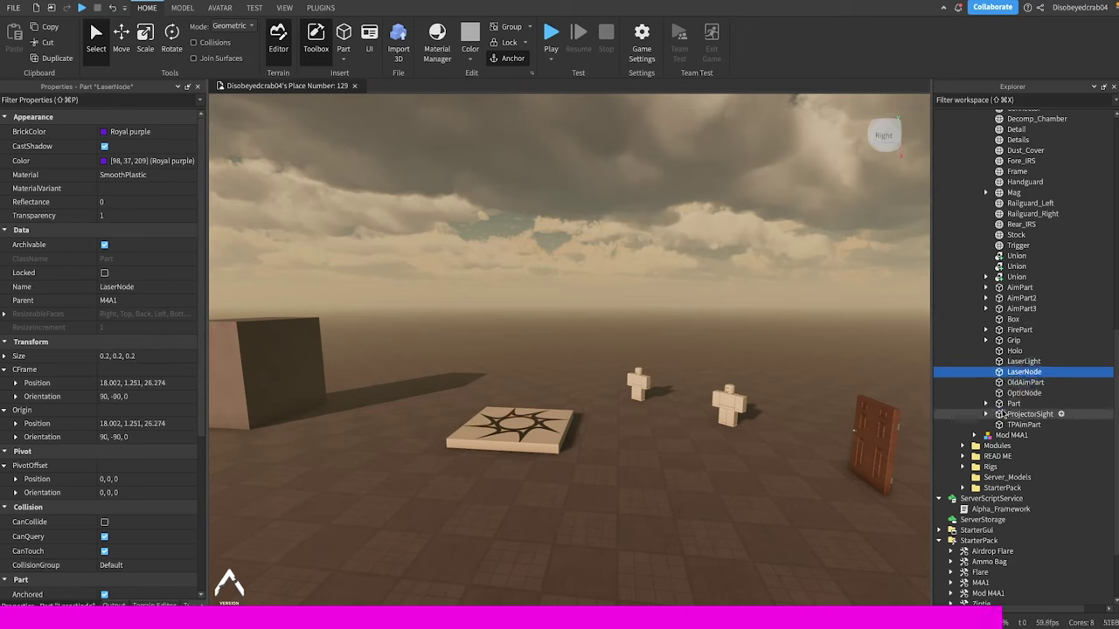
pyautogui.click(986, 404)
pyautogui.click(986, 404)
pyautogui.click(986, 415)
pyautogui.click(986, 414)
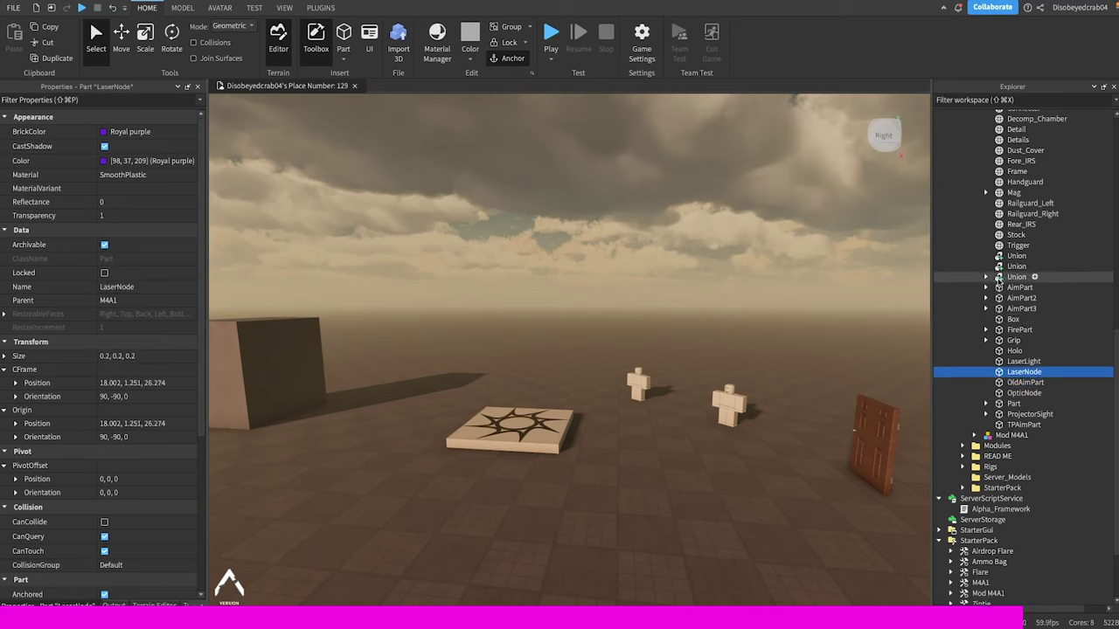
# Step: Inspect the M4A1 model's Mag mesh and the items nested inside it
pyautogui.scroll(2, 998, 281)
pyautogui.click(986, 282)
pyautogui.click(1014, 283)
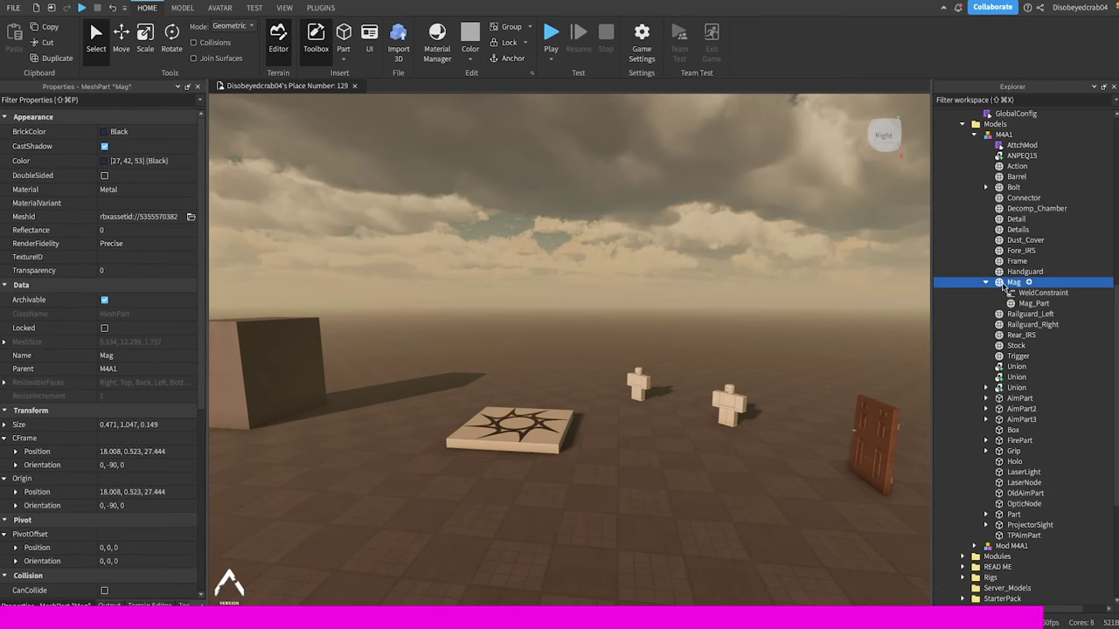
pyautogui.click(986, 282)
pyautogui.click(650, 292)
pyautogui.moveTo(644, 292); pyautogui.dragTo(650, 290, button='right')
pyautogui.press('w')
pyautogui.press('s')
pyautogui.press('s')
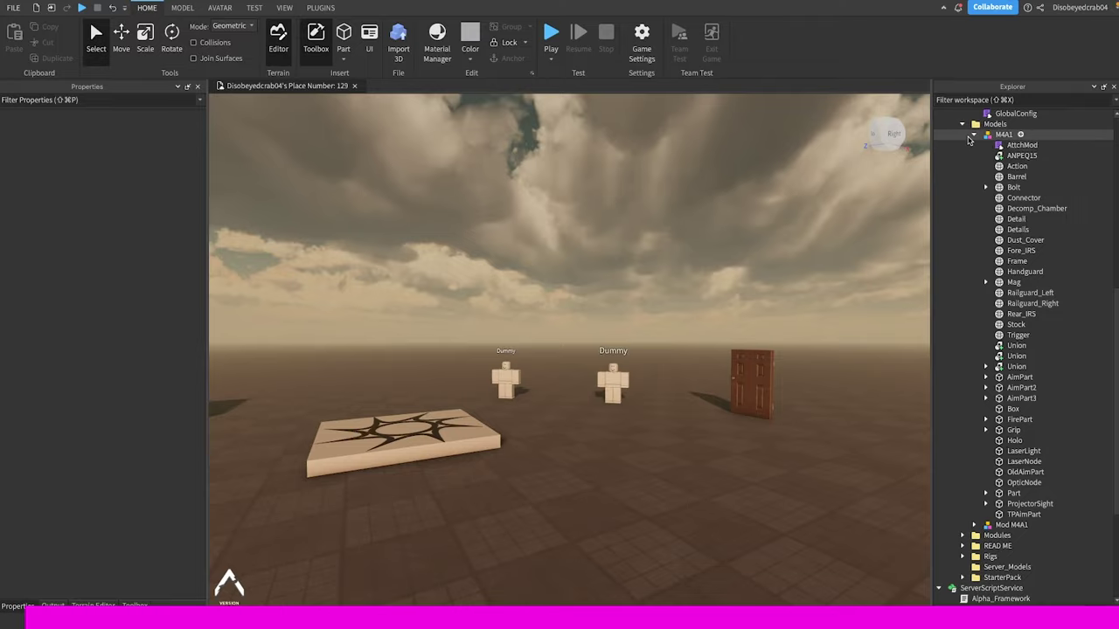
pyautogui.scroll(5, 968, 153)
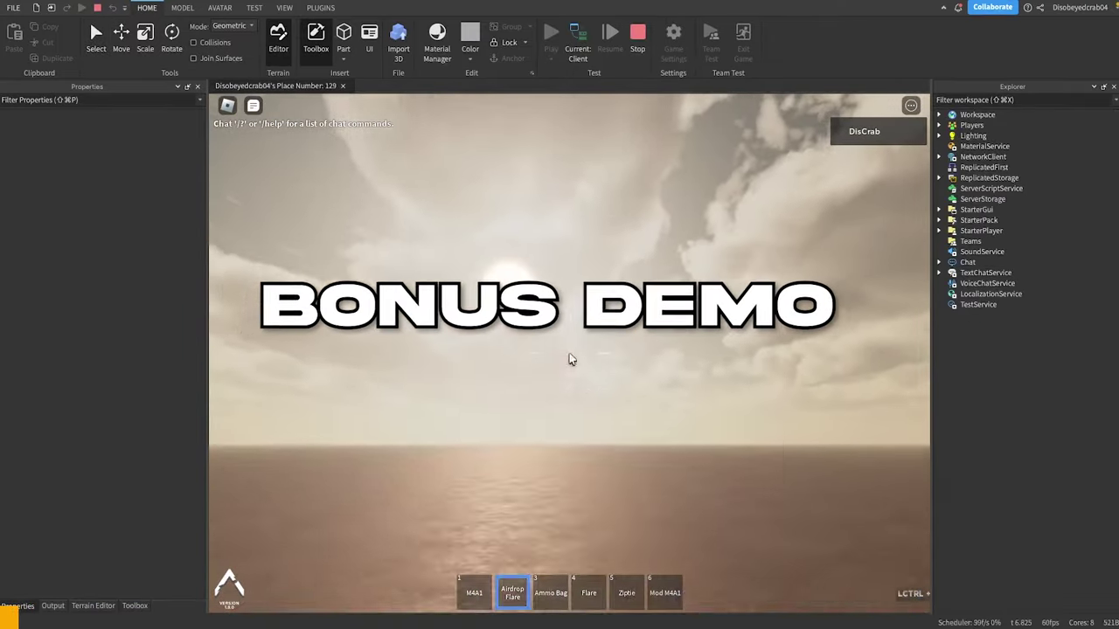
# Step: Throw the Airdrop Flare and the regular Flare onto the ground in the playtest
pyautogui.click(569, 358)
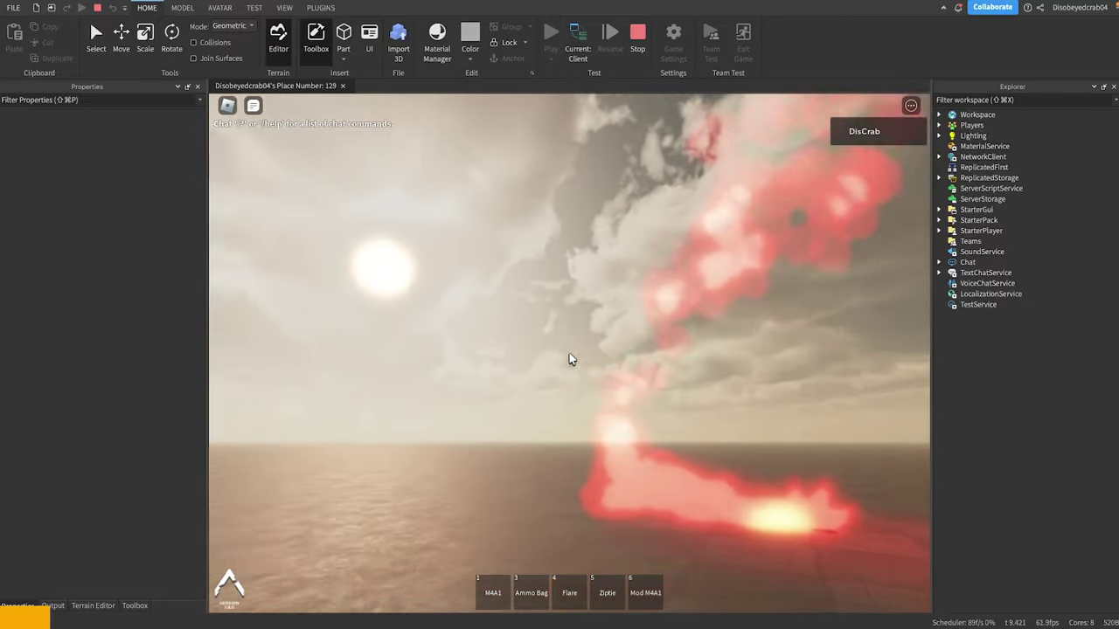
pyautogui.press('4')
pyautogui.click(569, 354)
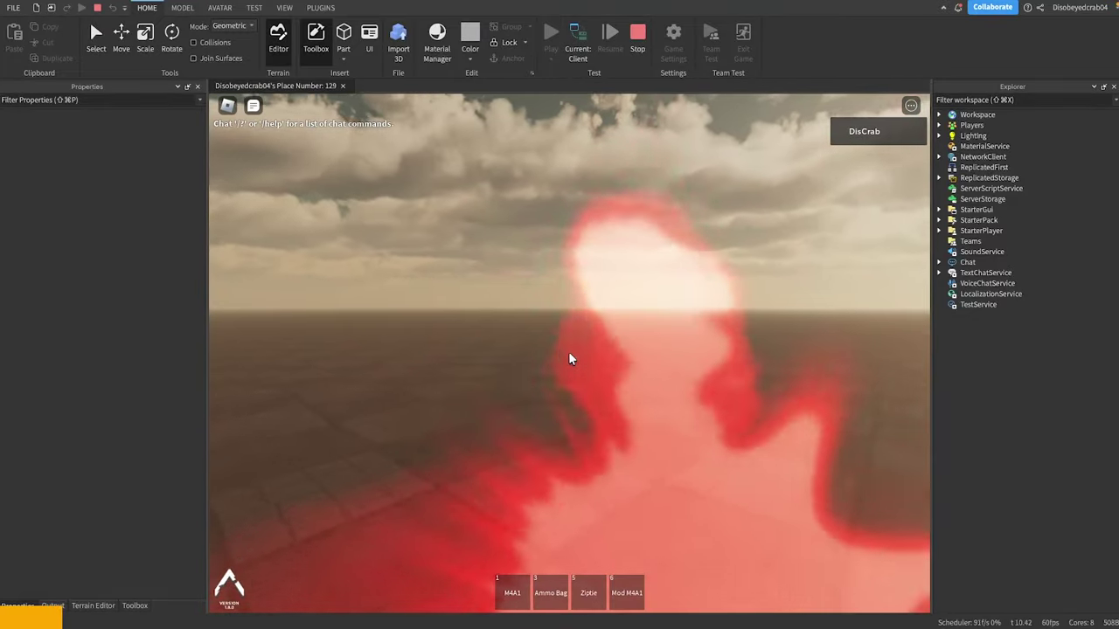
# Step: Equip the Ammo Bag and place it on the spawn platform
pyautogui.press('6')
pyautogui.press('3')
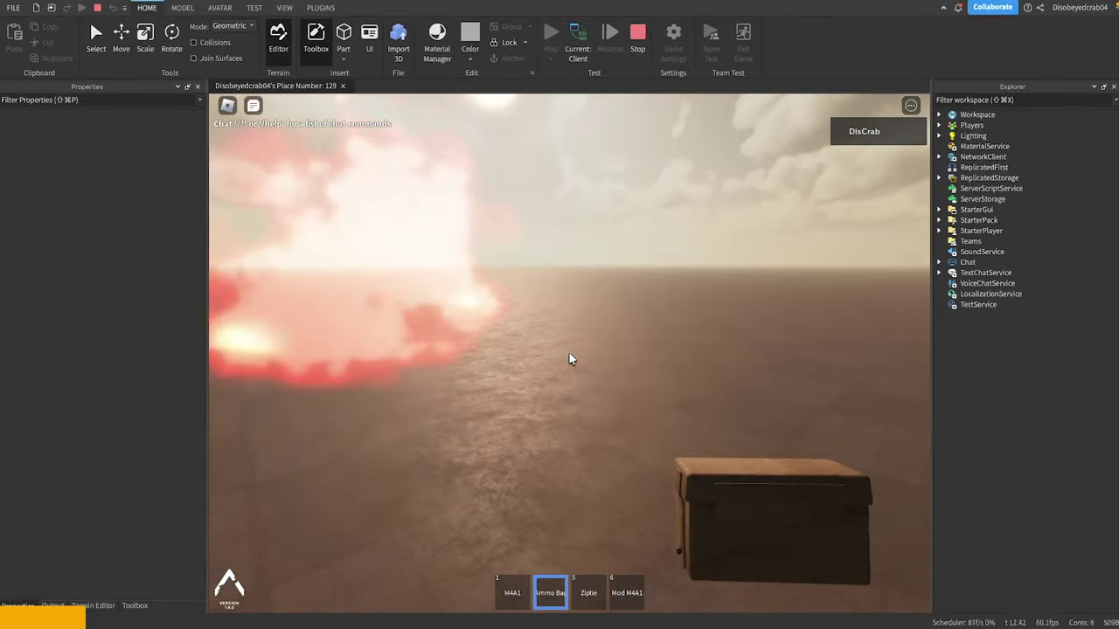
pyautogui.click(569, 359)
# Step: Empty the M4A1's magazine into the sky and resupply its ammo from the placed ammo bag
pyautogui.press('1')
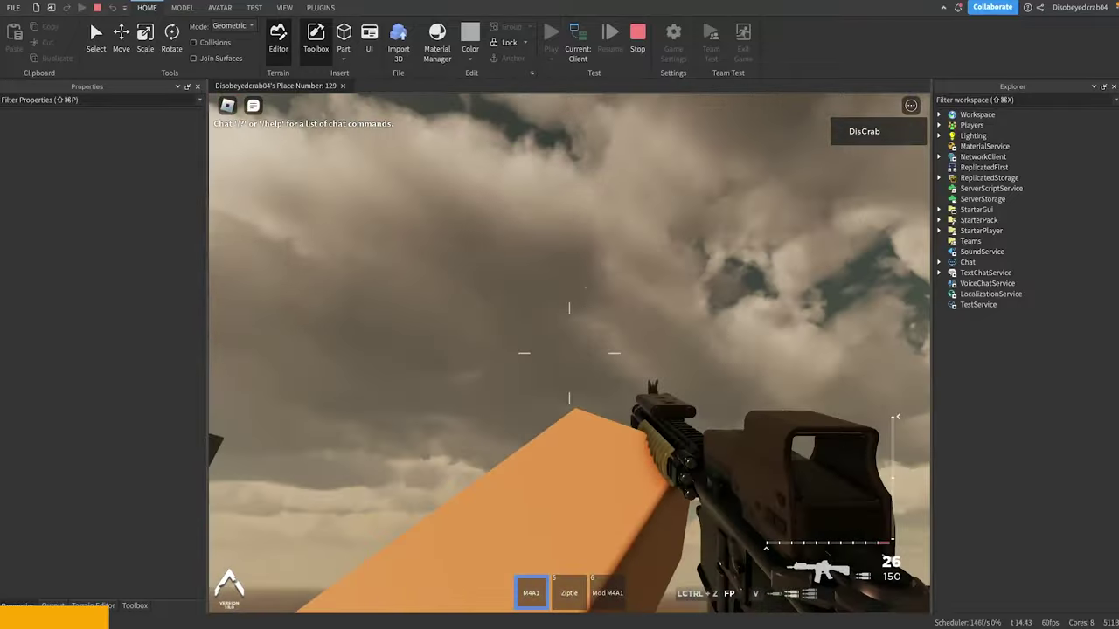
pyautogui.click(569, 353)
pyautogui.moveTo(570, 353); pyautogui.dragTo(569, 354)
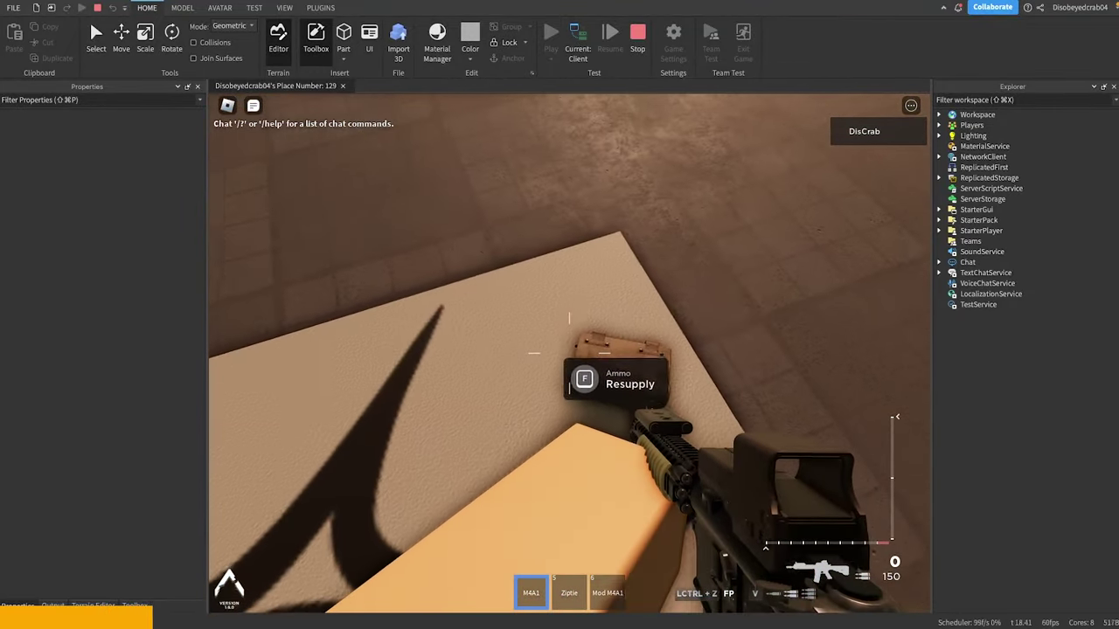
pyautogui.press('f')
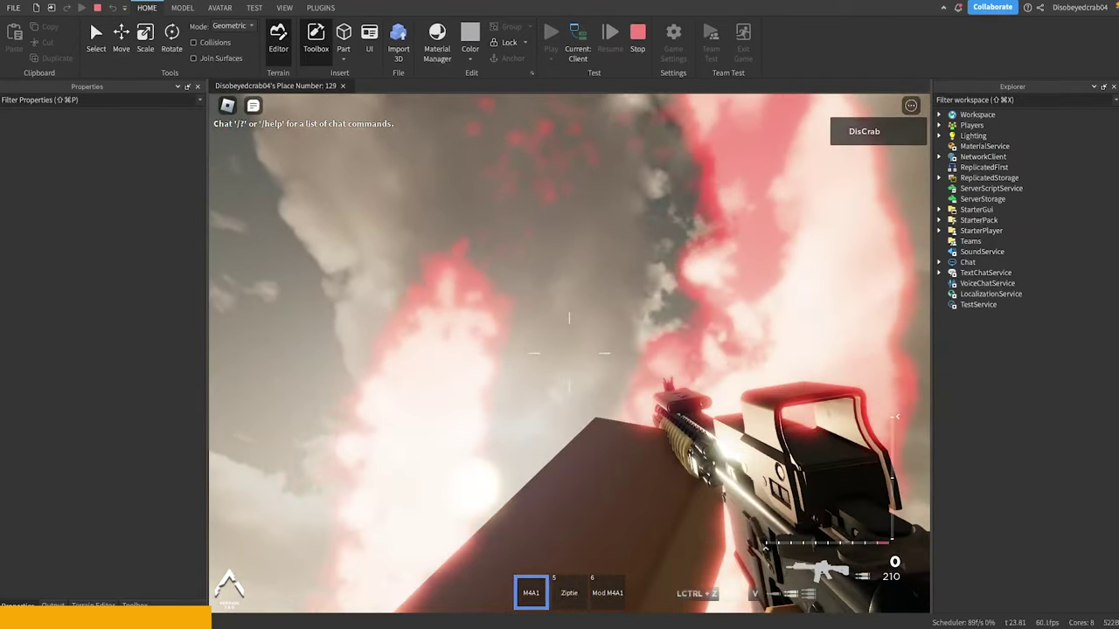
# Step: Walk to the delivered airdrop crates with the M4A1 and fire the gun
pyautogui.moveTo(569, 353); pyautogui.dragTo(569, 353, button='right')
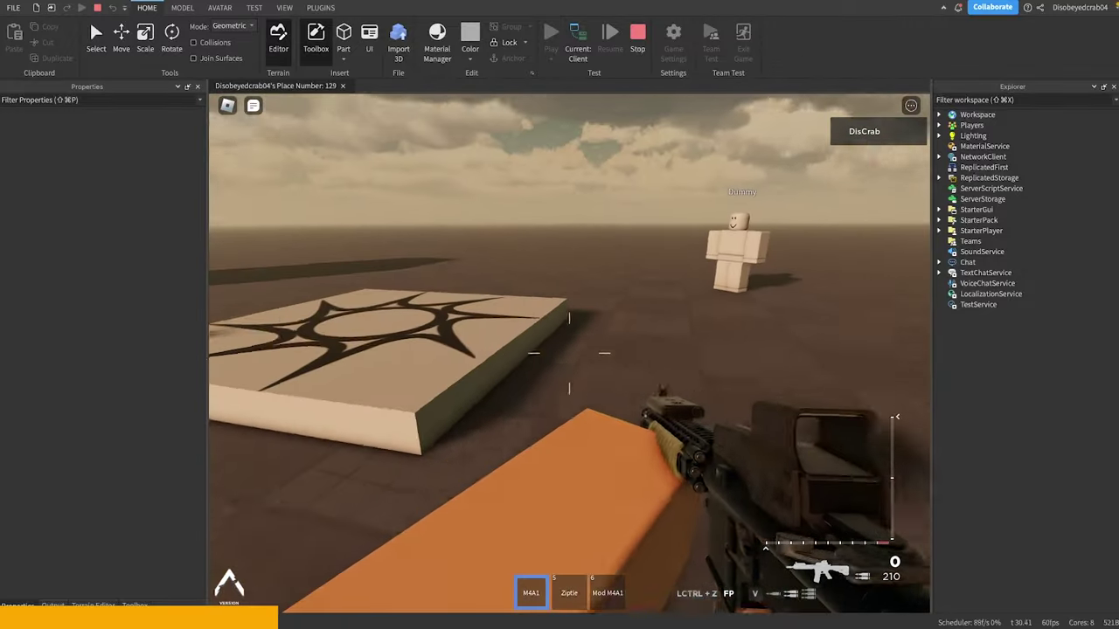
pyautogui.press('w')
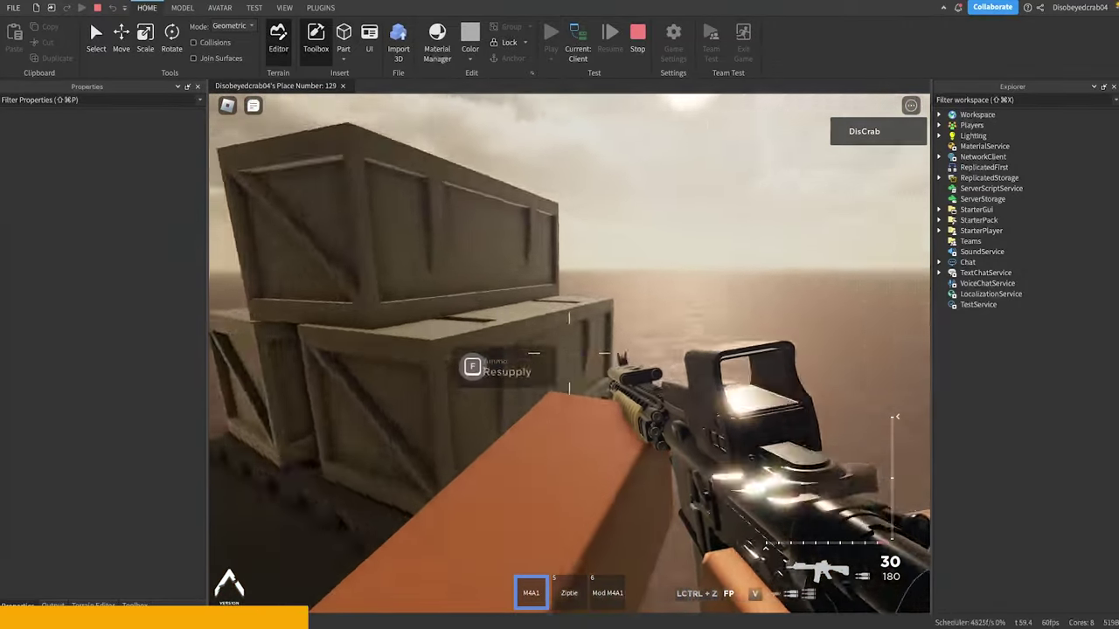
pyautogui.click(569, 354)
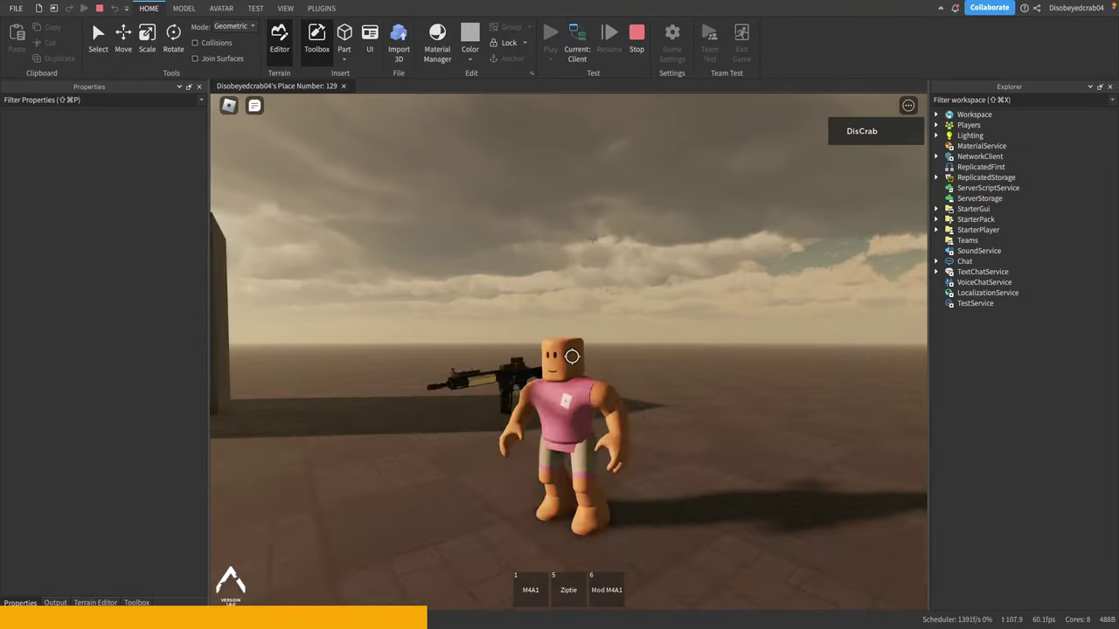
pyautogui.press('s')
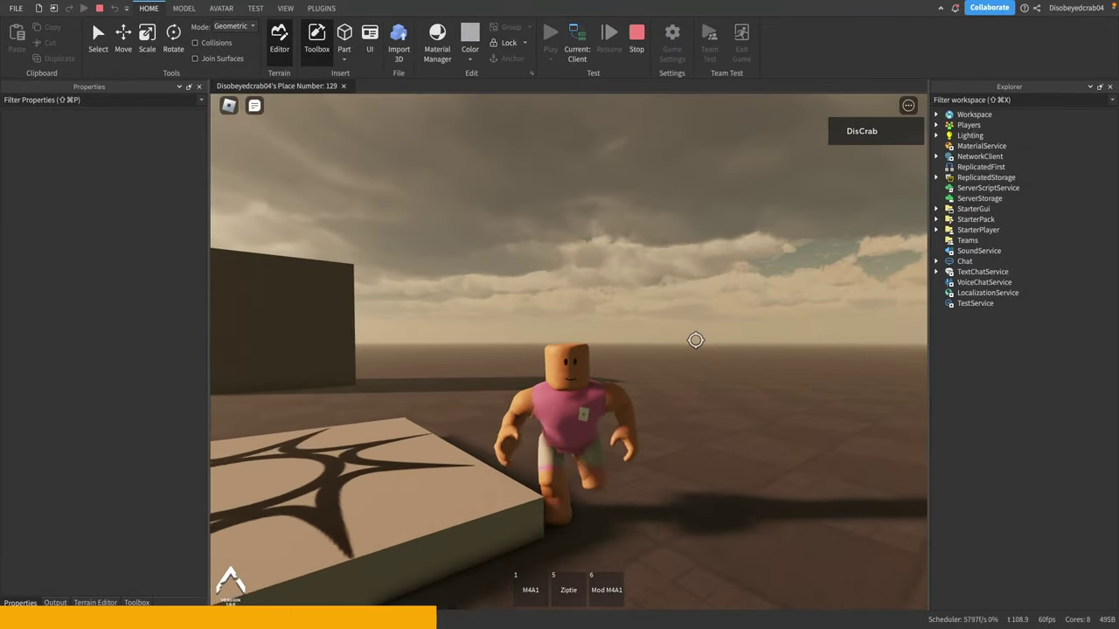
pyautogui.moveTo(775, 368); pyautogui.dragTo(767, 366, button='right')
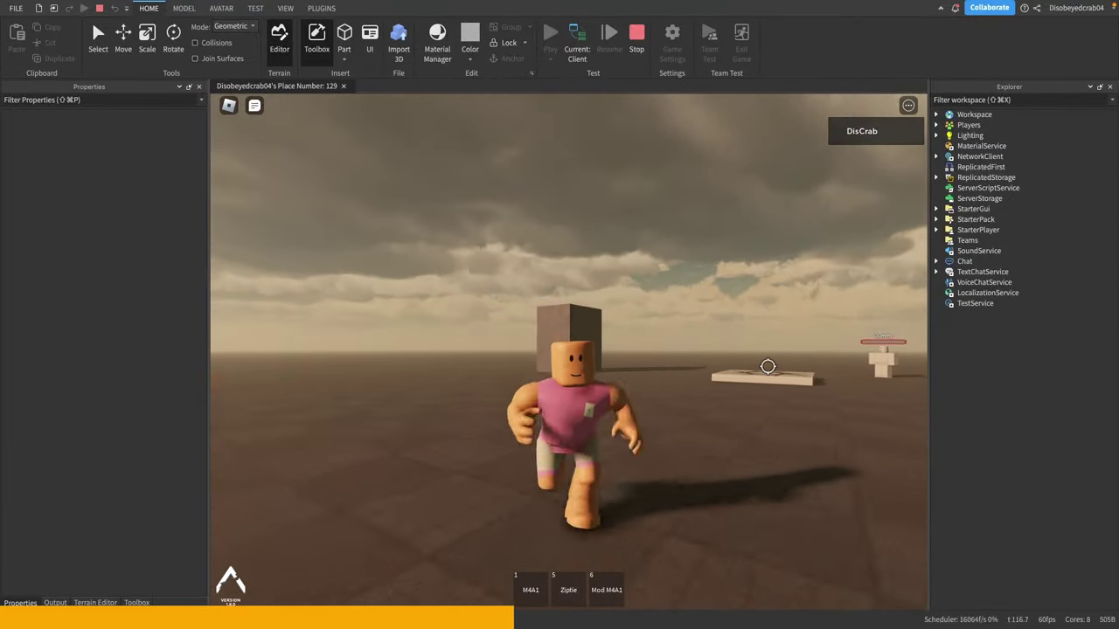